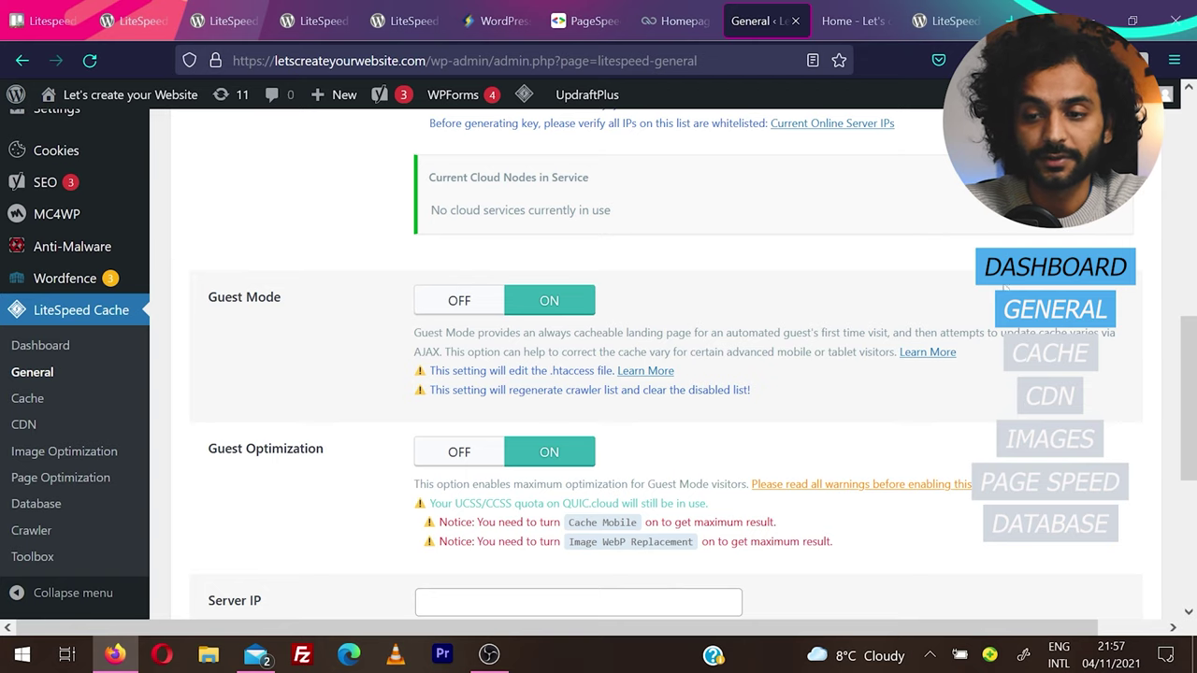
# Copy the detected server IP 185.146.22.237 into the Server IP setting and save the general settings.
pyautogui.moveTo(1188, 402); pyautogui.dragTo(1188, 486)
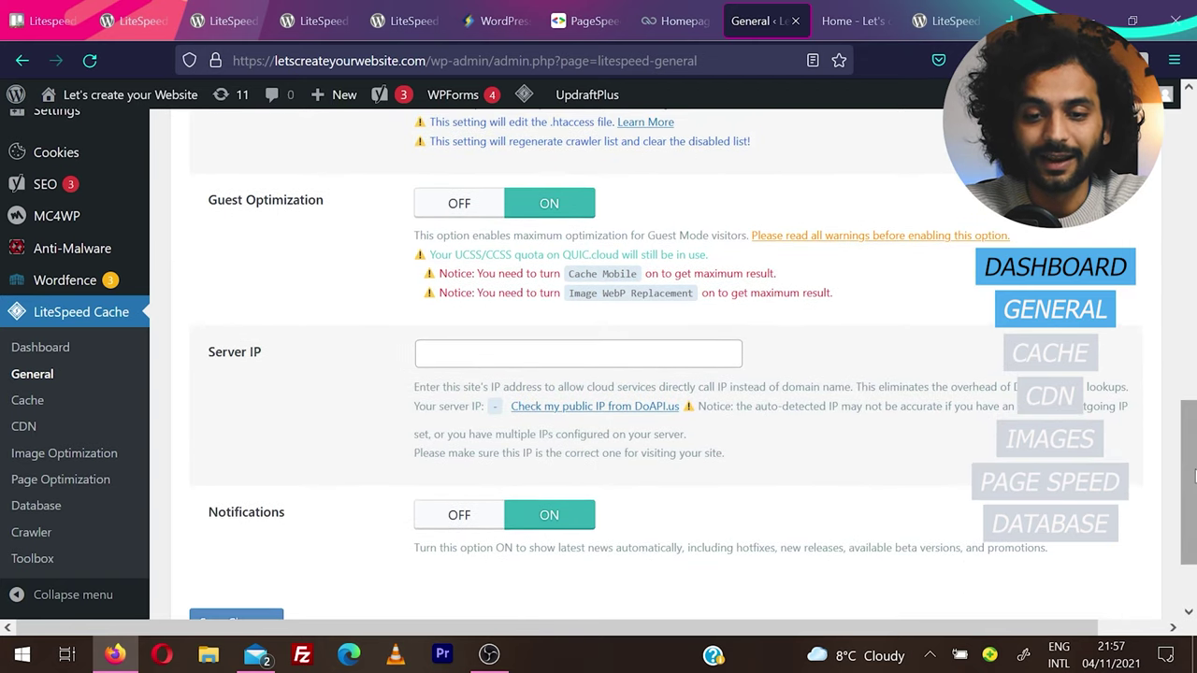
pyautogui.click(591, 408)
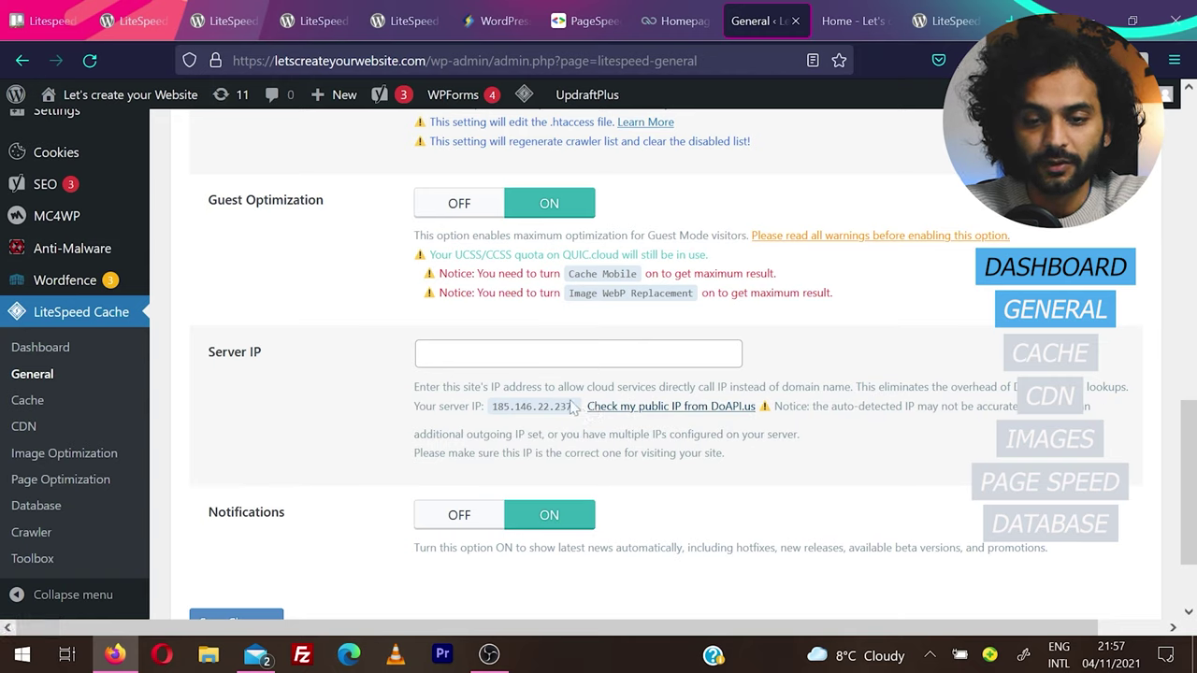
pyautogui.moveTo(574, 408); pyautogui.dragTo(491, 407)
pyautogui.hotkey('ctrl', 'c')
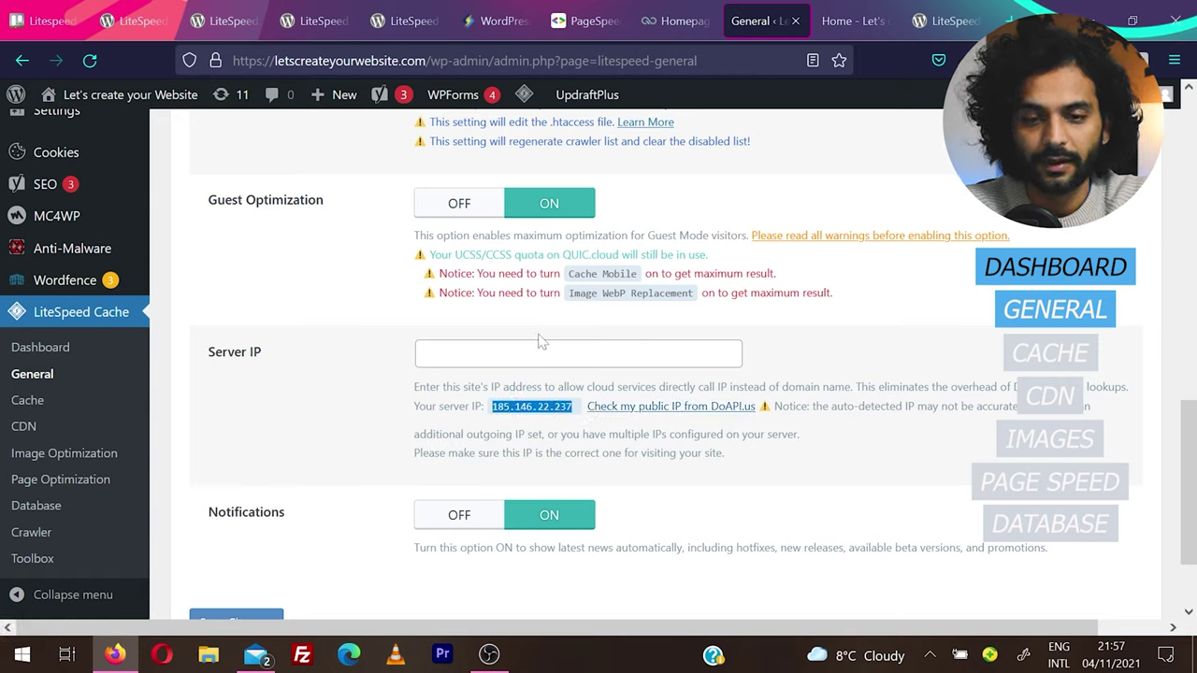
pyautogui.click(542, 353)
pyautogui.hotkey('ctrl', 'v')
pyautogui.click(859, 517)
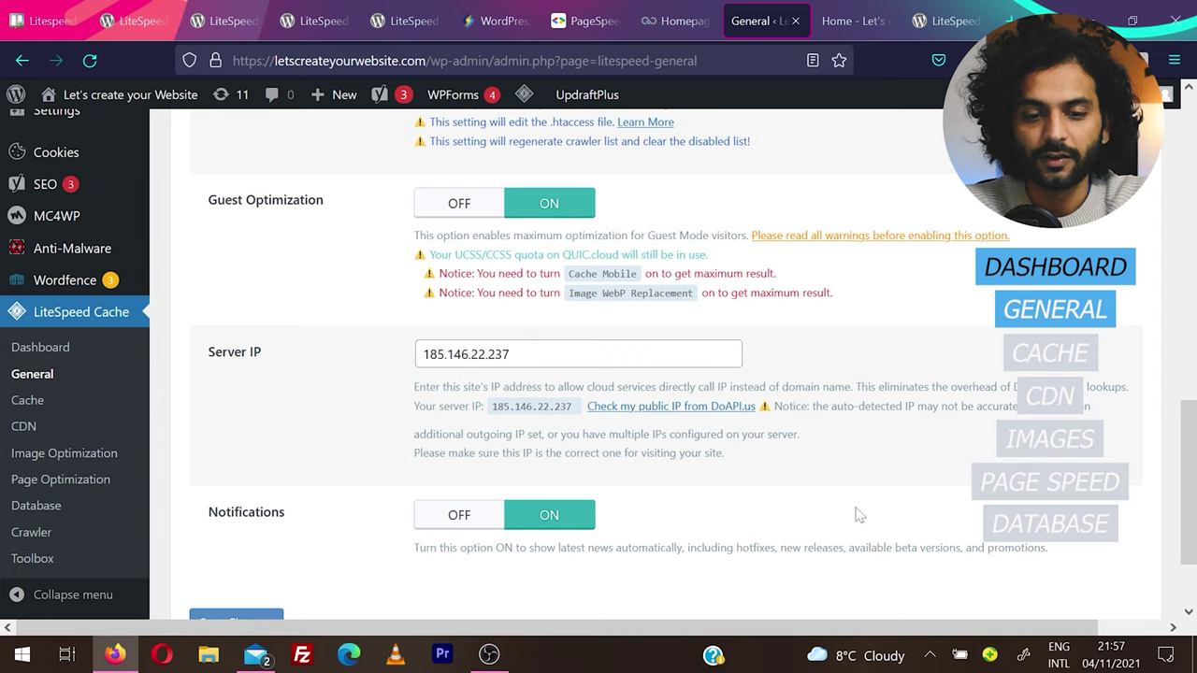
pyautogui.scroll(-2, 859, 517)
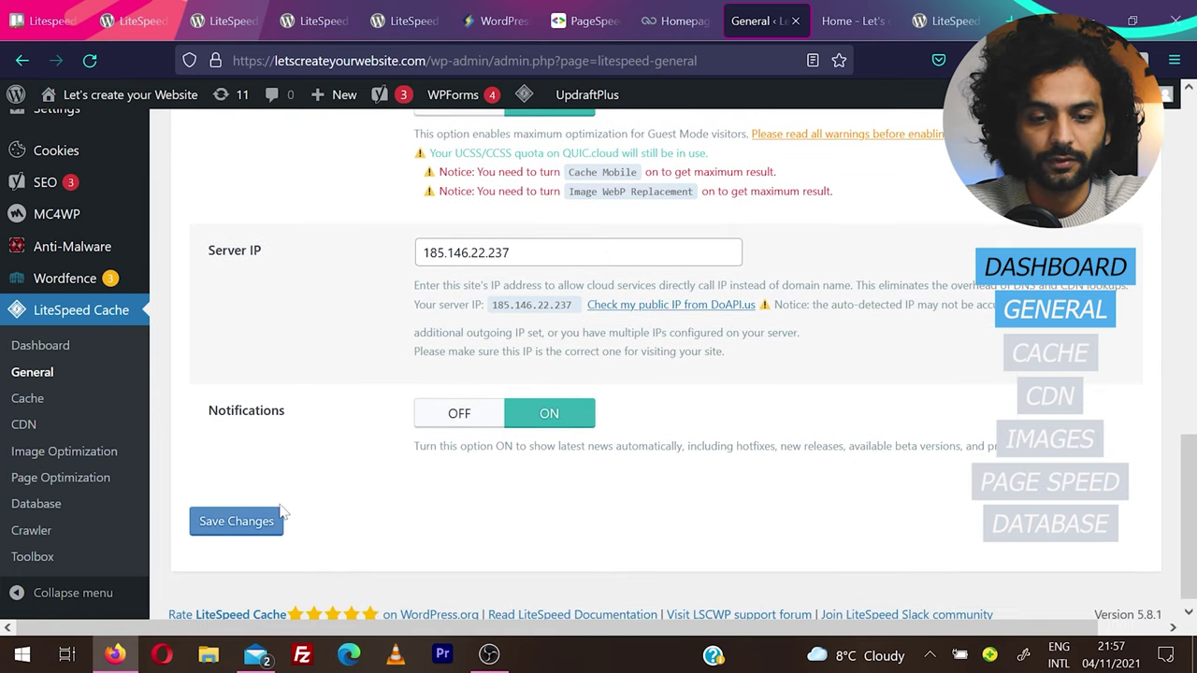
pyautogui.click(241, 524)
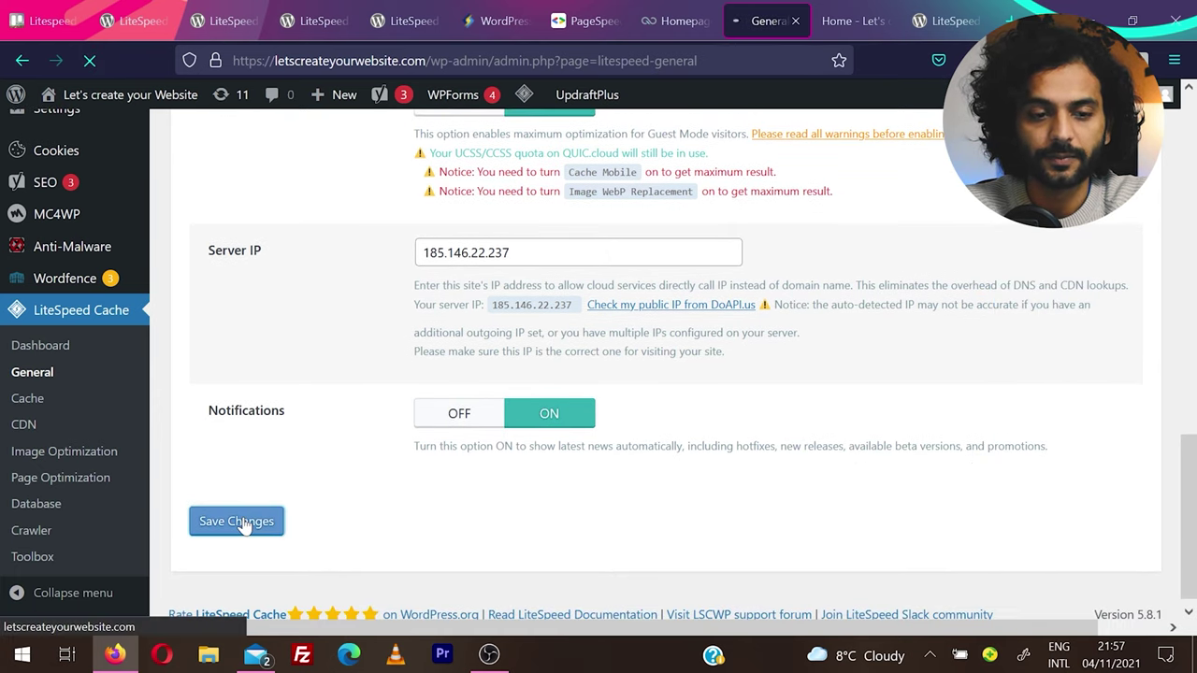
# Look over the Tuning settings for guest mode user agents and IPs.
pyautogui.click(393, 339)
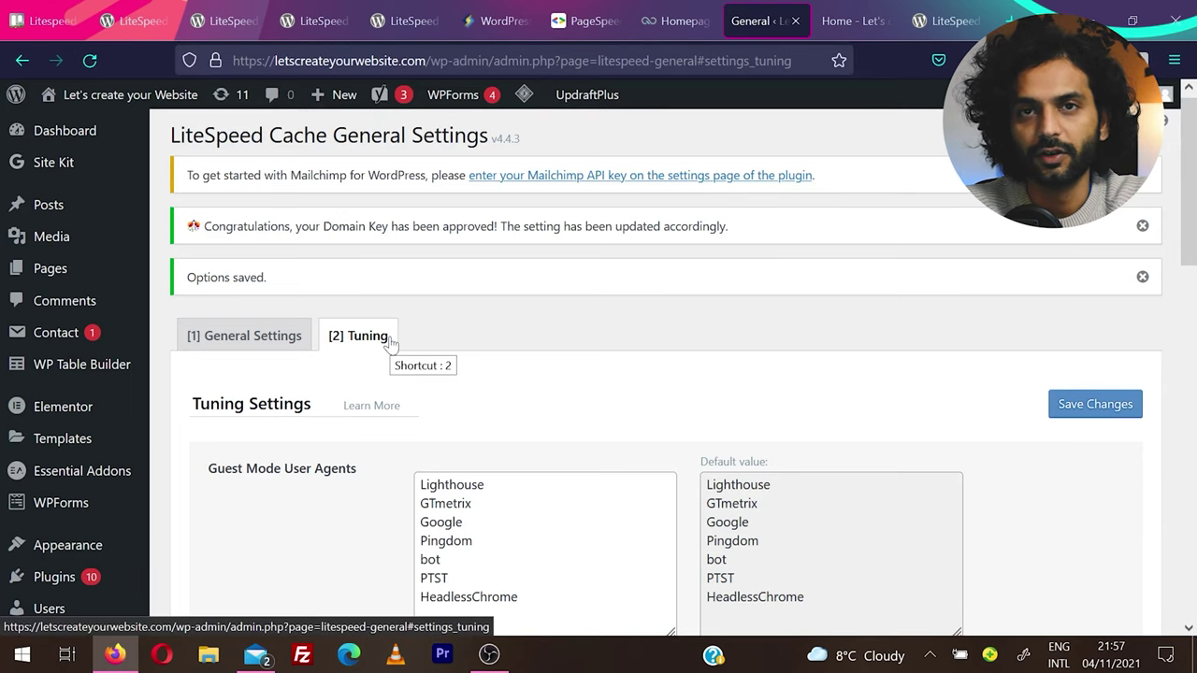
pyautogui.scroll(-5, 31, 454)
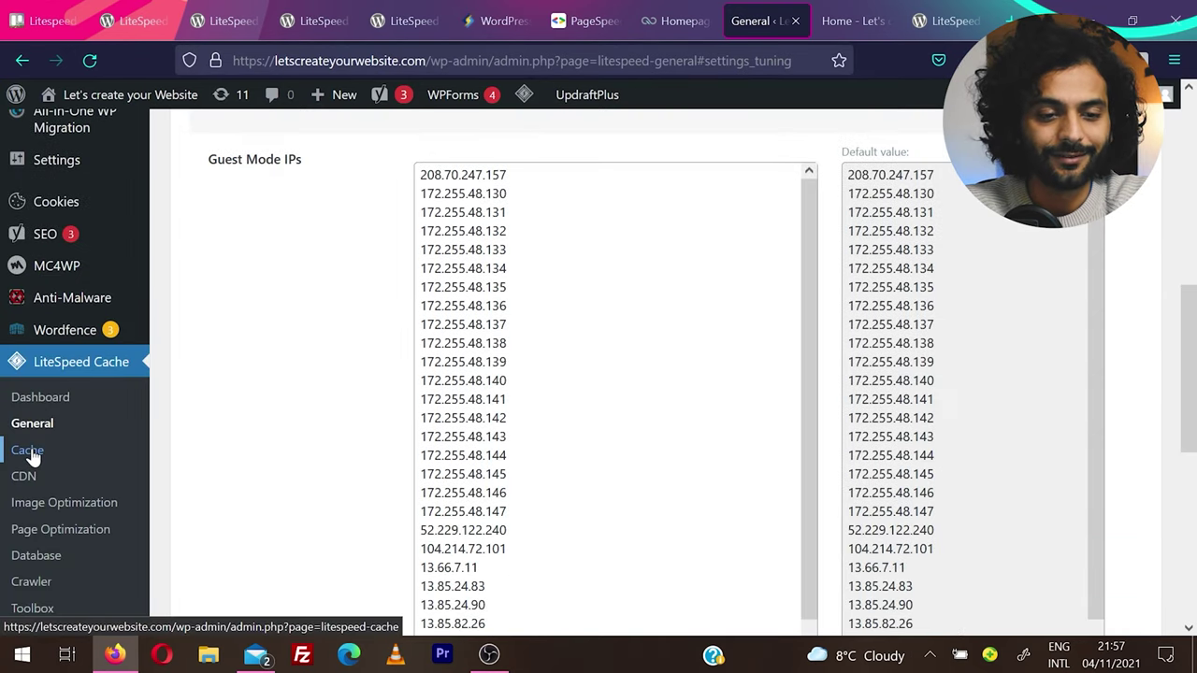
# Turn on Cache Mobile in the plugin's cache control settings and save the changes.
pyautogui.click(28, 451)
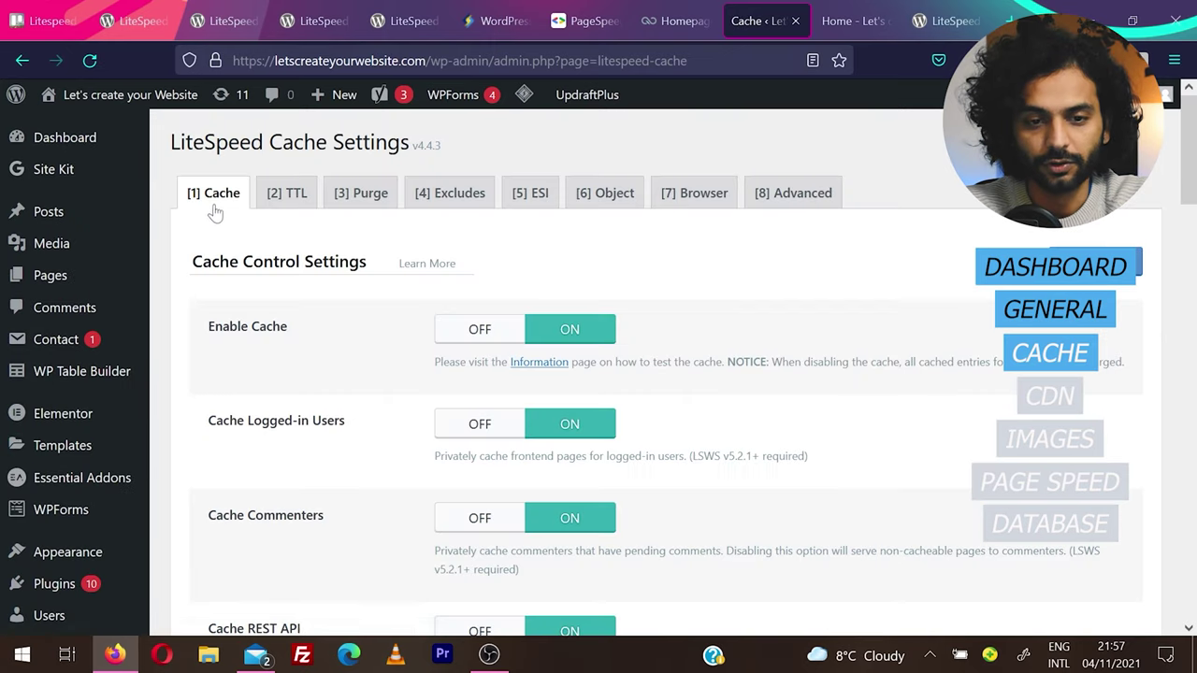
pyautogui.scroll(-2, 335, 460)
pyautogui.scroll(-1, 333, 453)
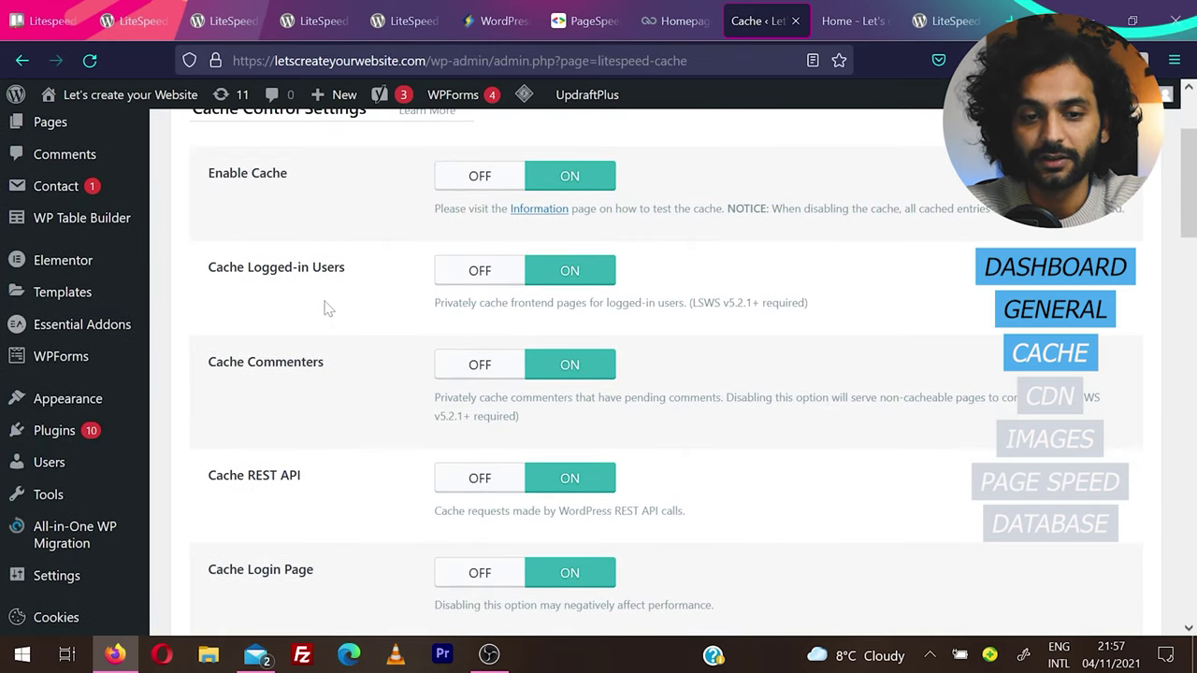
pyautogui.scroll(-3, 332, 374)
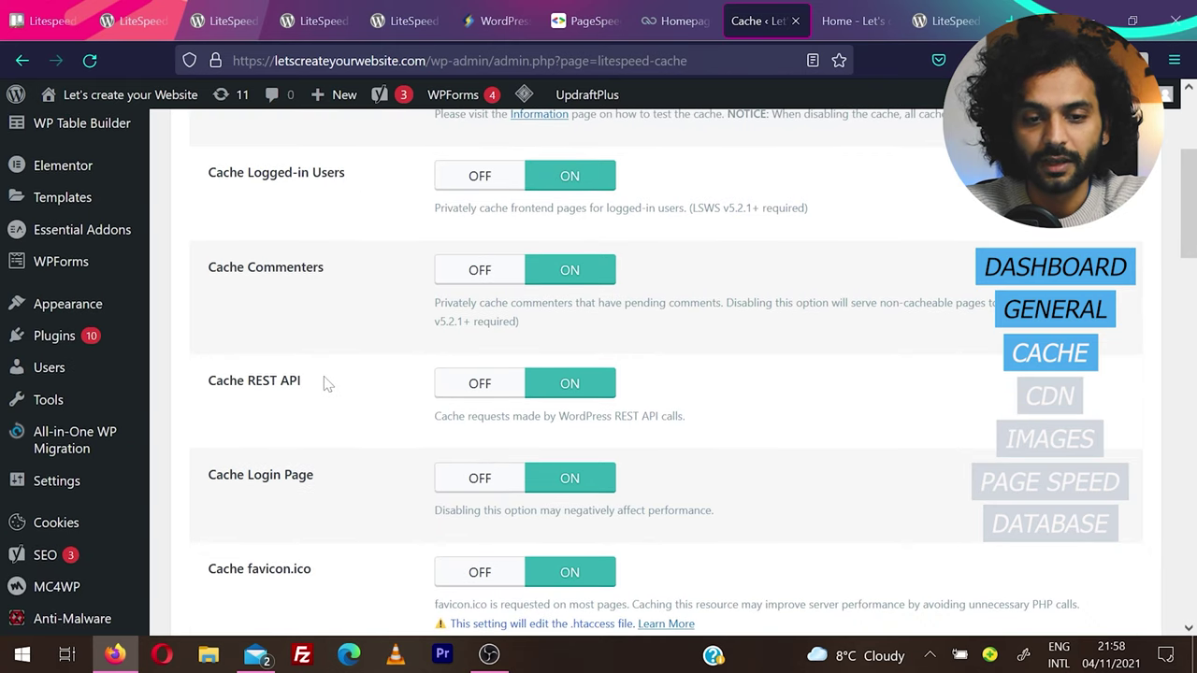
pyautogui.scroll(1, 326, 383)
pyautogui.scroll(-6, 338, 430)
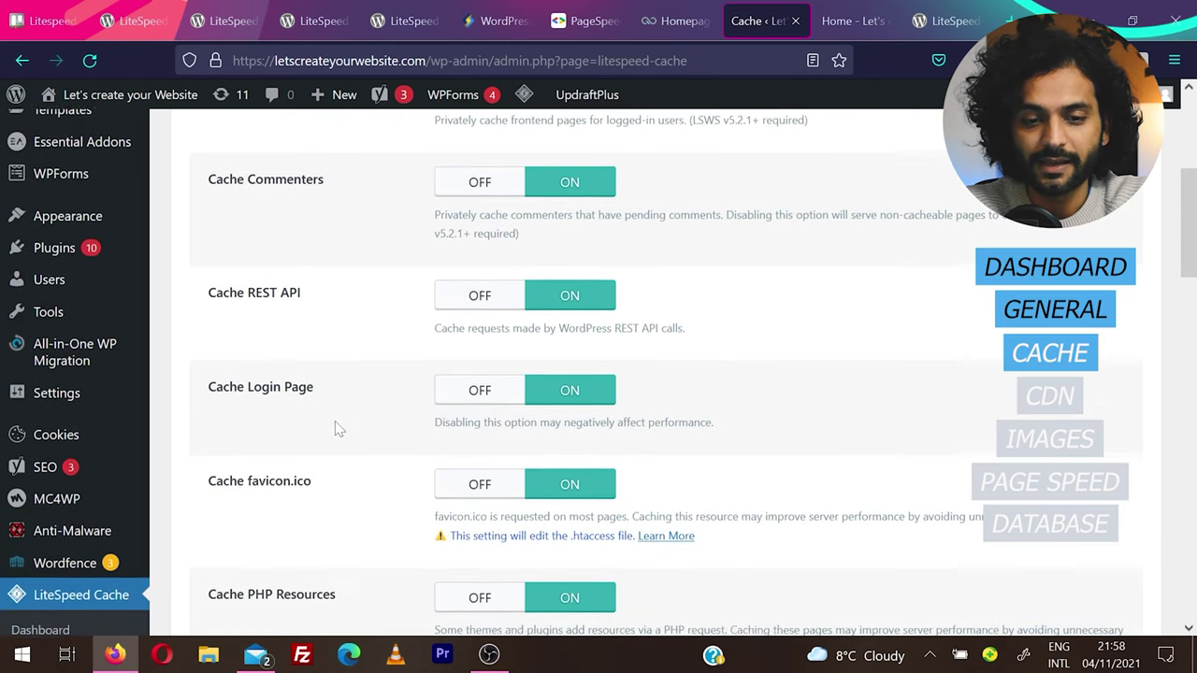
pyautogui.scroll(-6, 341, 442)
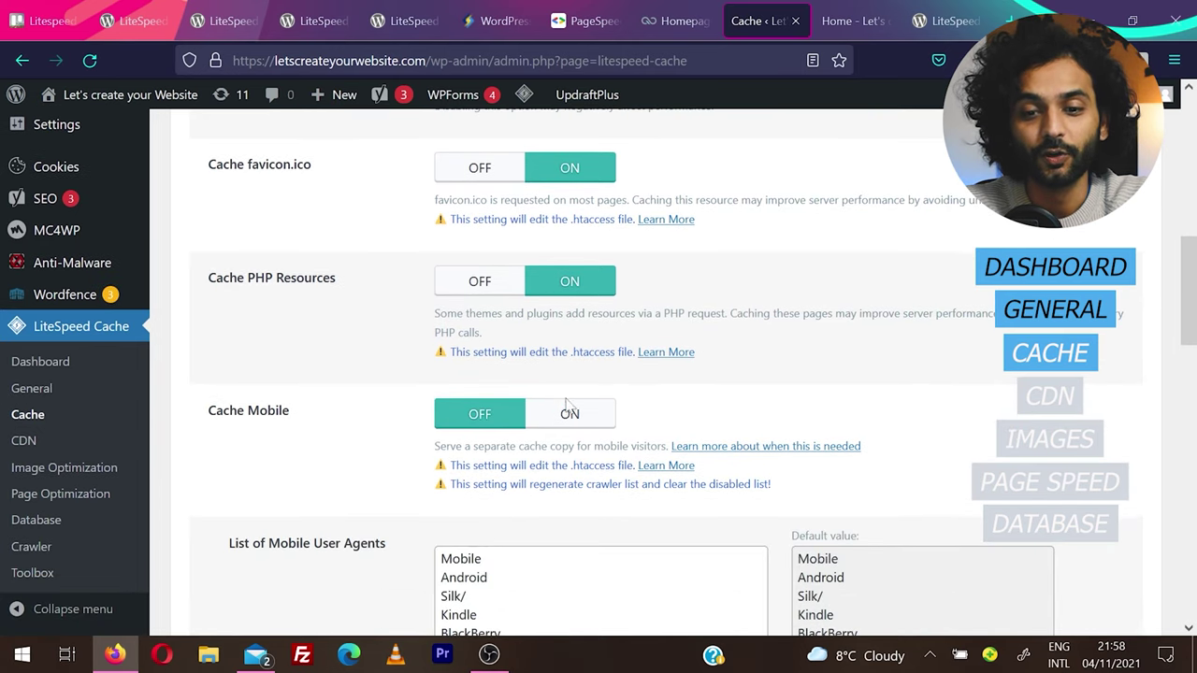
pyautogui.click(588, 419)
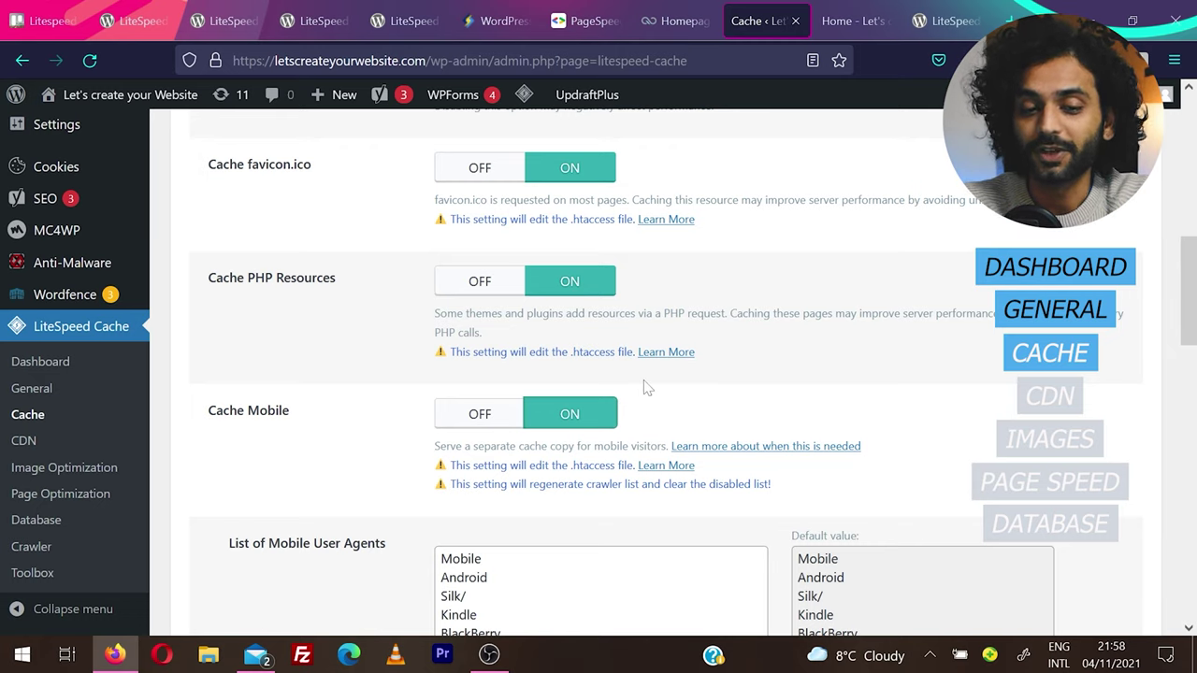
pyautogui.scroll(-2, 643, 386)
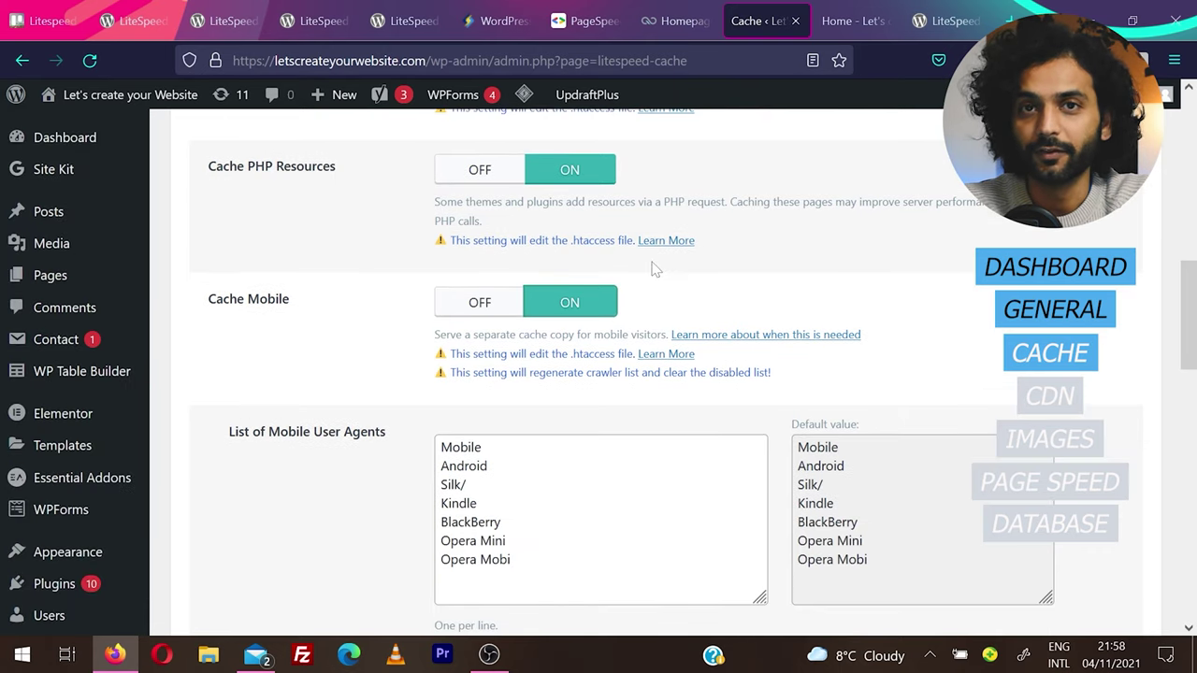
pyautogui.scroll(-15, 420, 421)
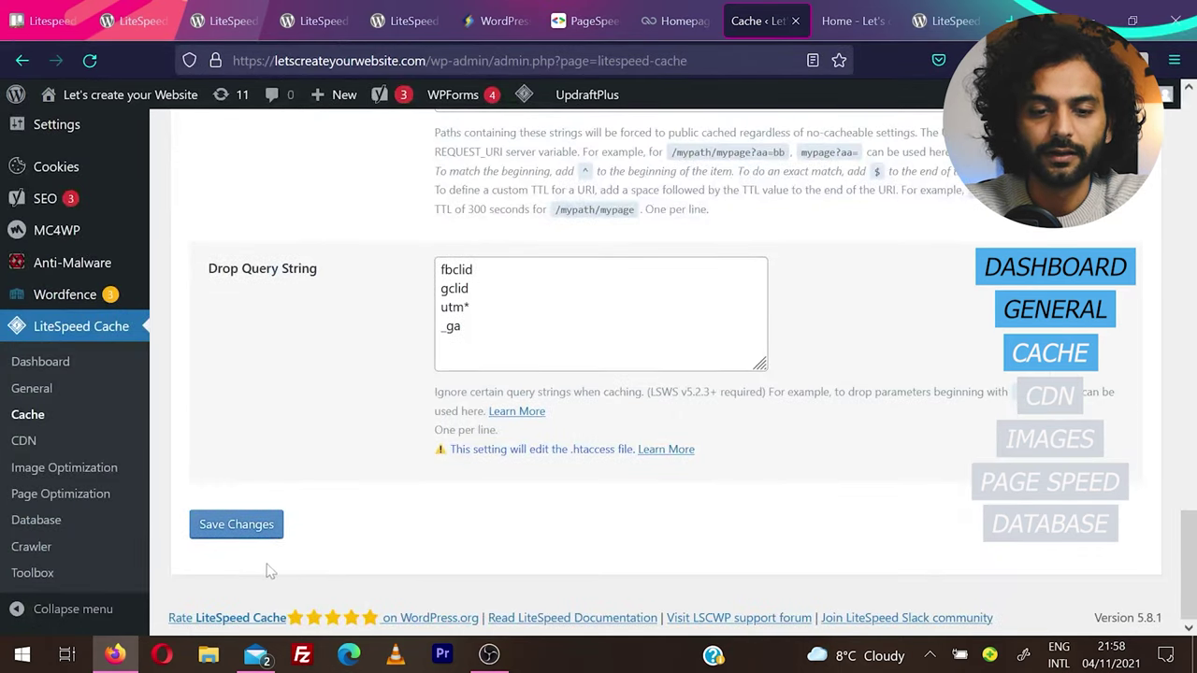
pyautogui.click(240, 525)
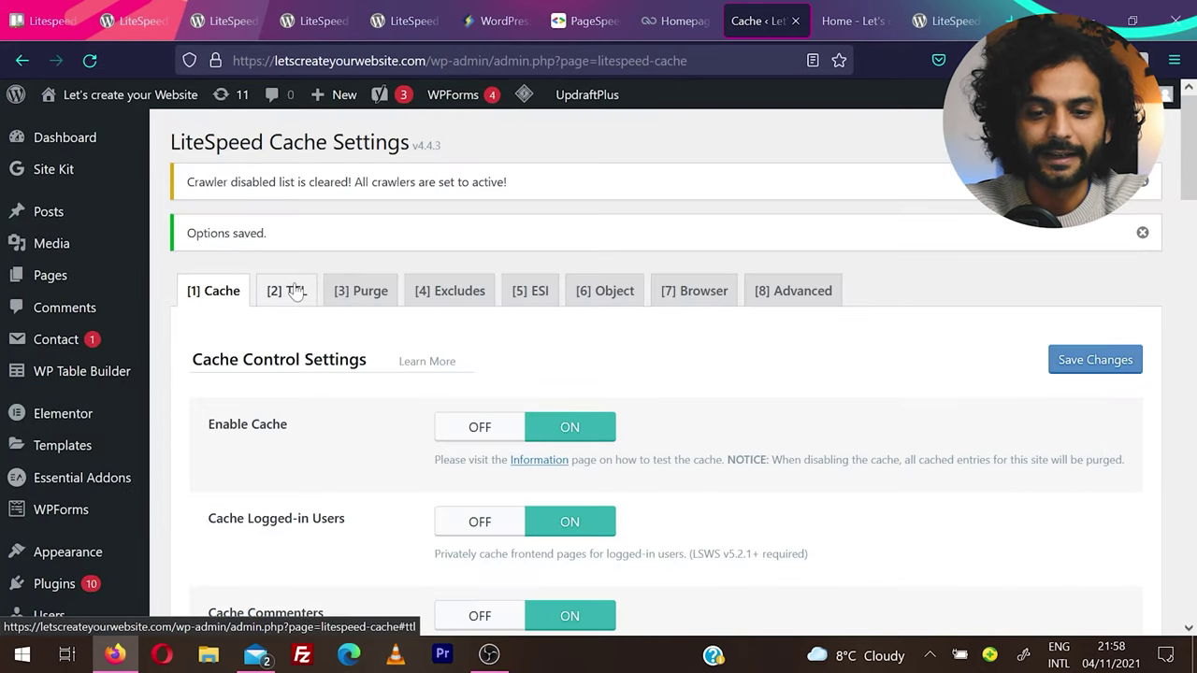
# Review the TTL, Purge and Excludes sections of the cache settings.
pyautogui.click(295, 292)
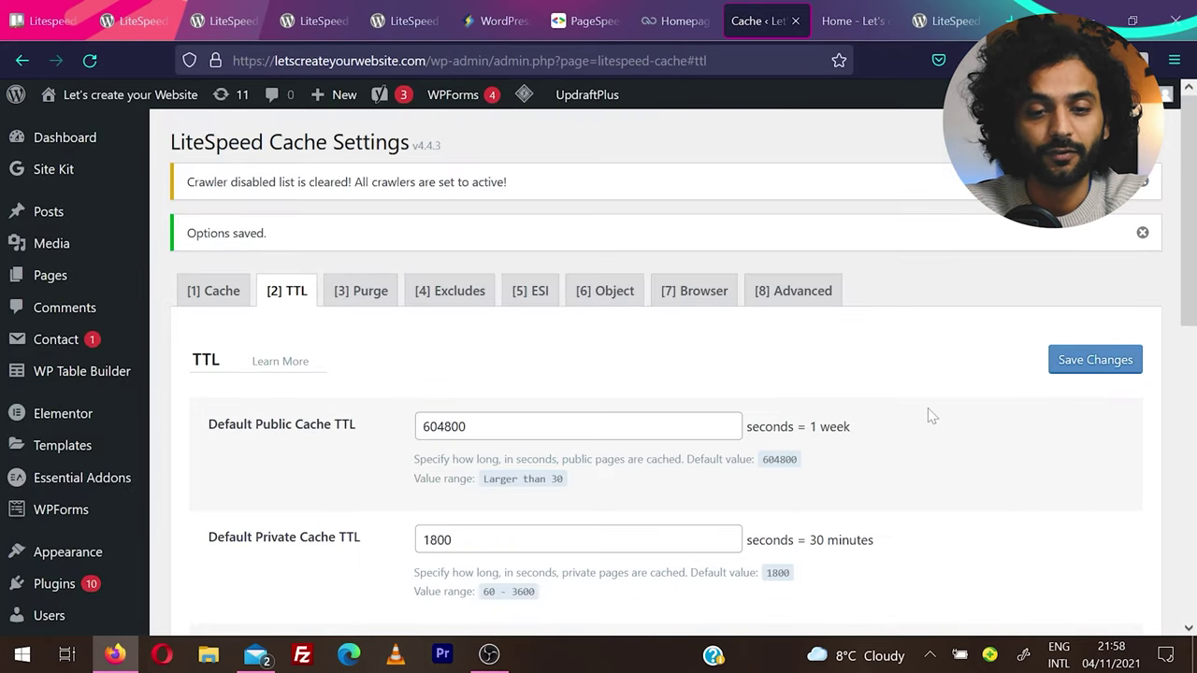
pyautogui.scroll(-3, 932, 415)
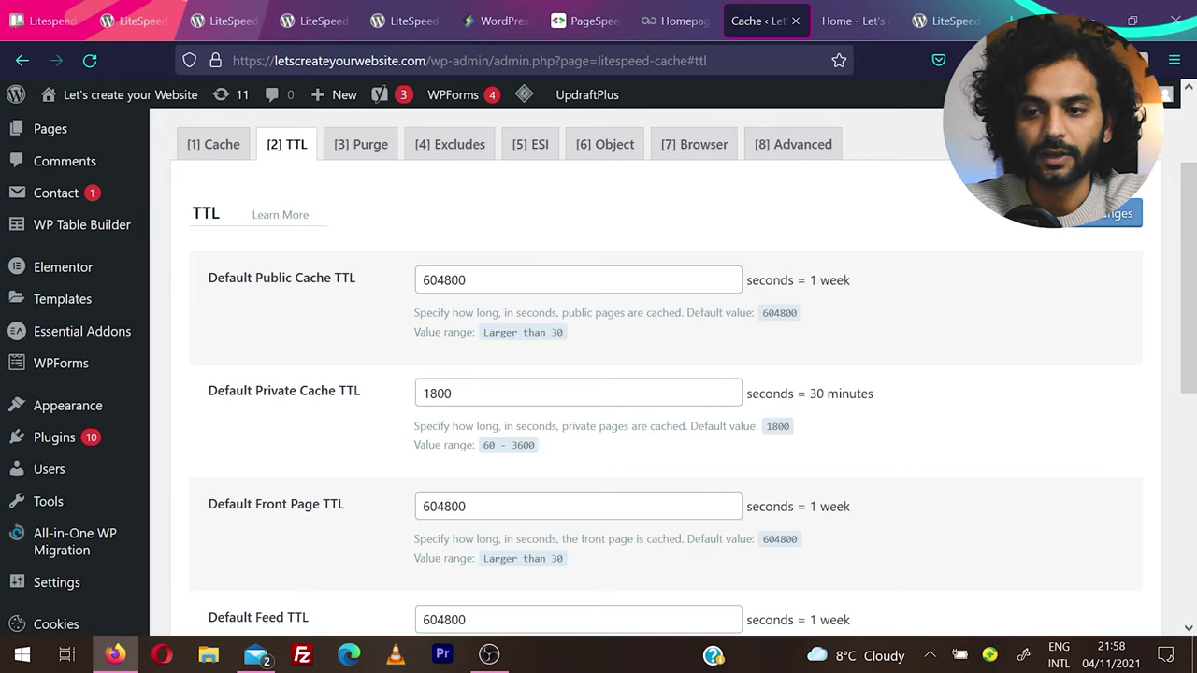
pyautogui.click(361, 146)
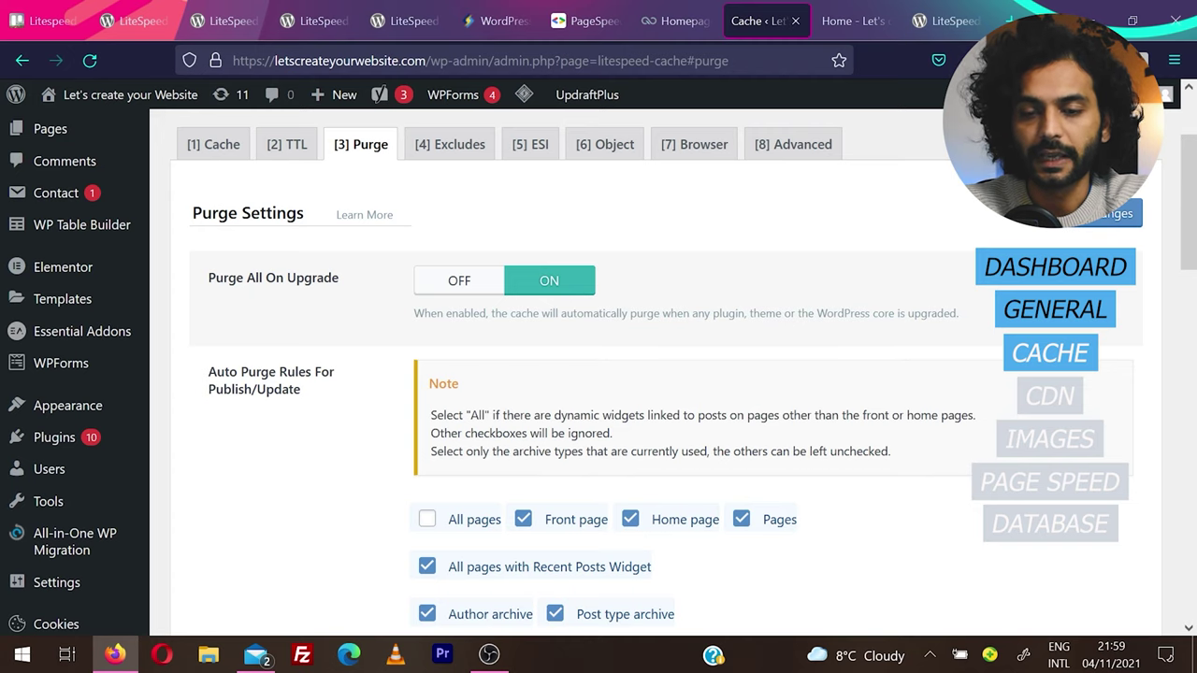
pyautogui.scroll(-3, 598, 374)
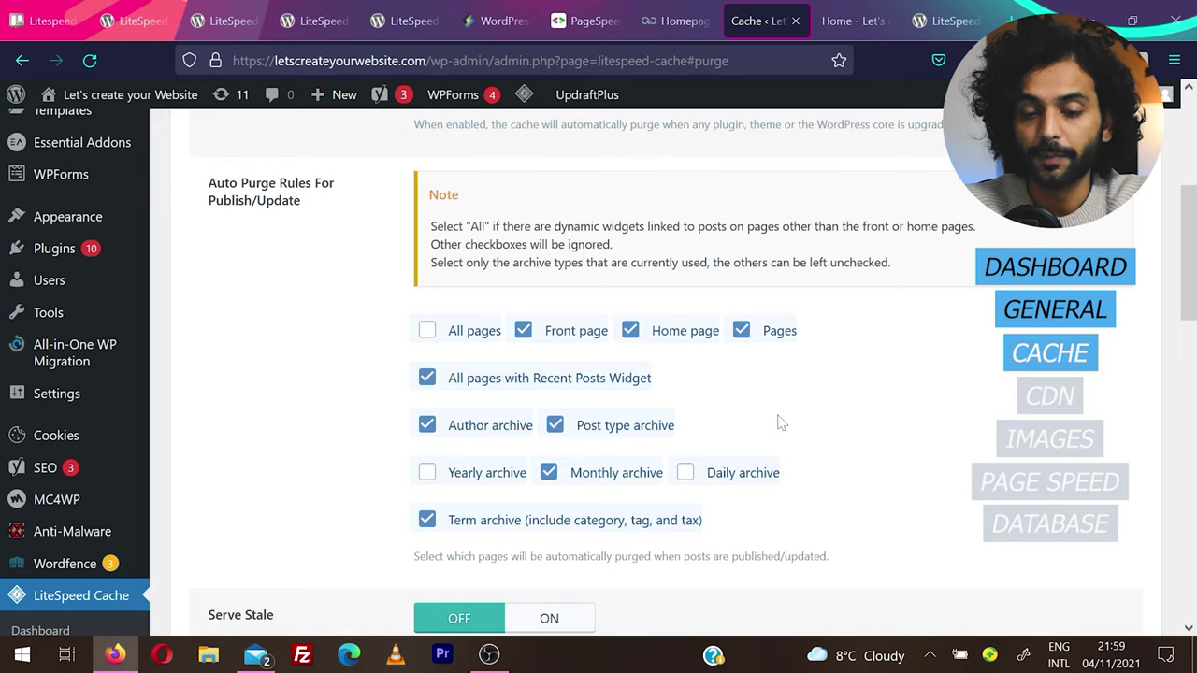
pyautogui.scroll(-3, 781, 423)
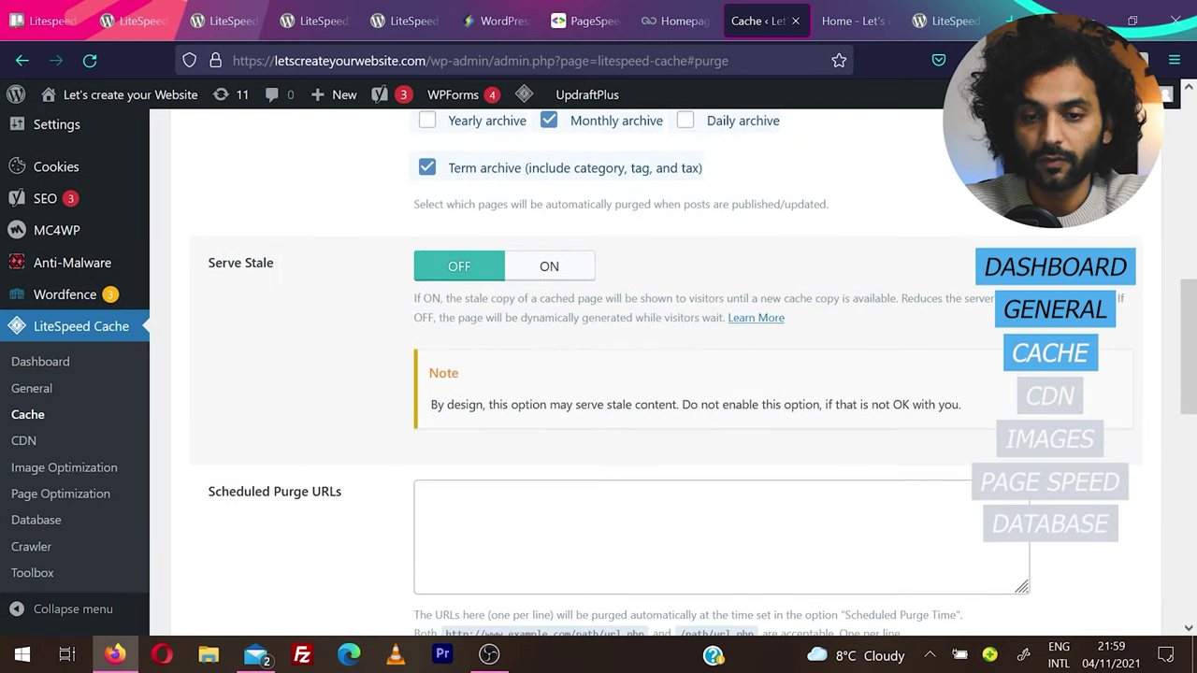
pyautogui.press('Home')
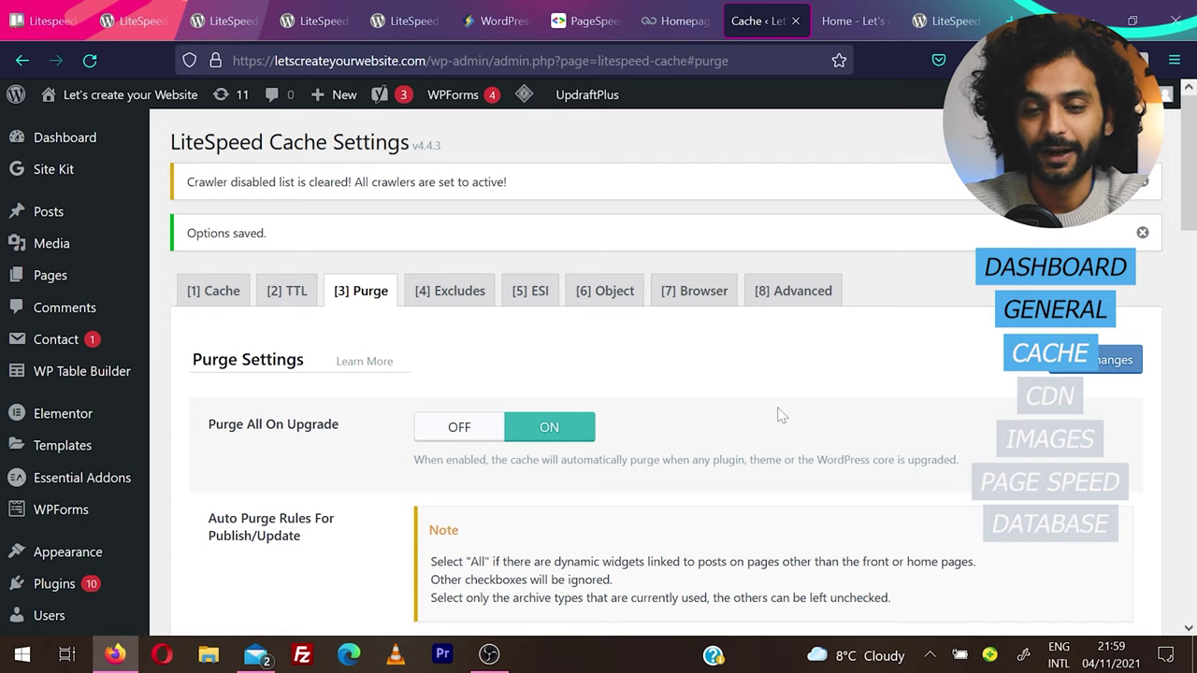
pyautogui.click(447, 292)
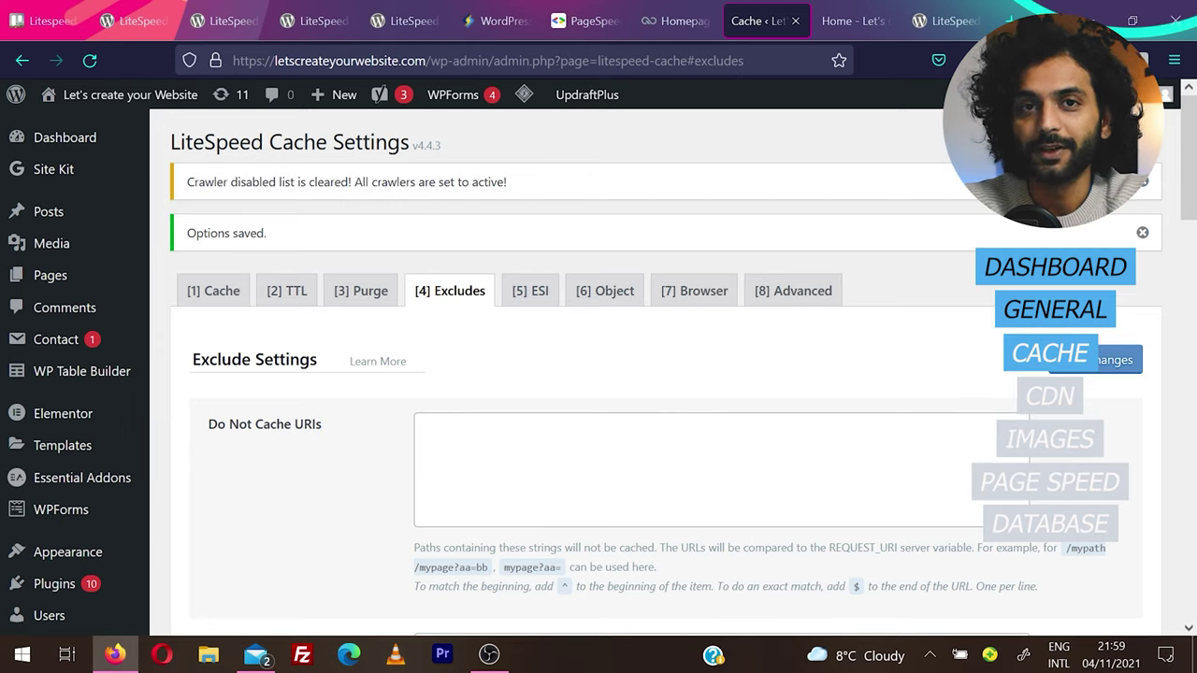
# Turn on Enable ESI in the ESI cache settings and check the options below it.
pyautogui.click(537, 297)
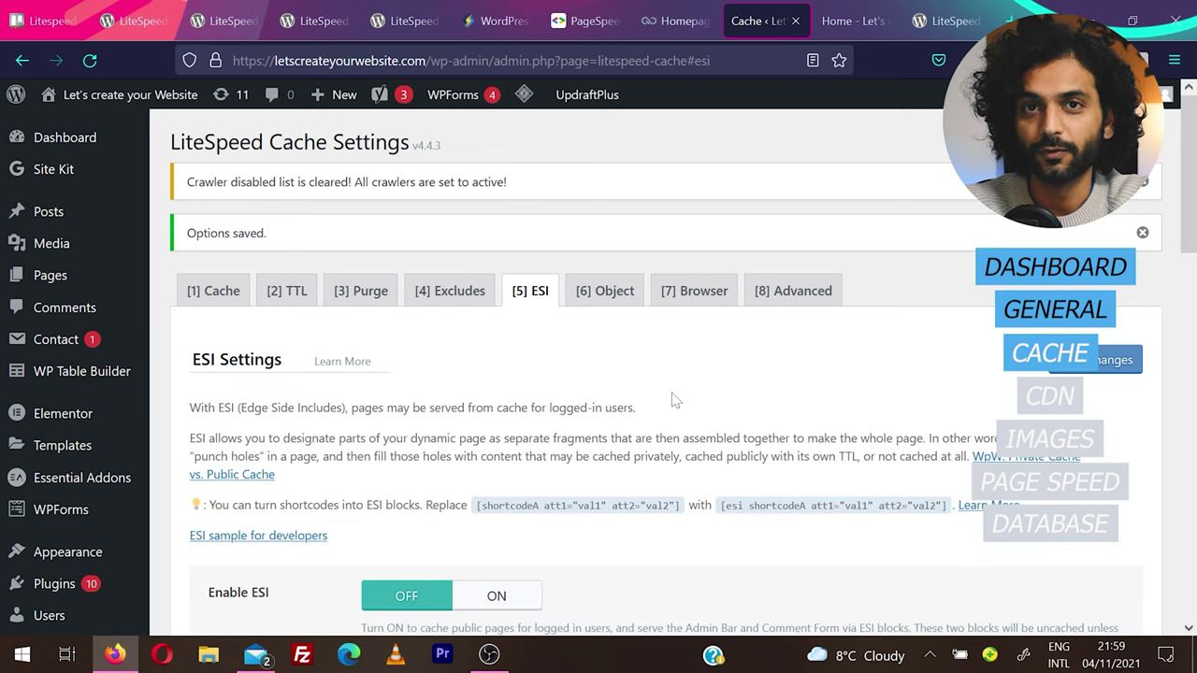
pyautogui.scroll(-3, 673, 400)
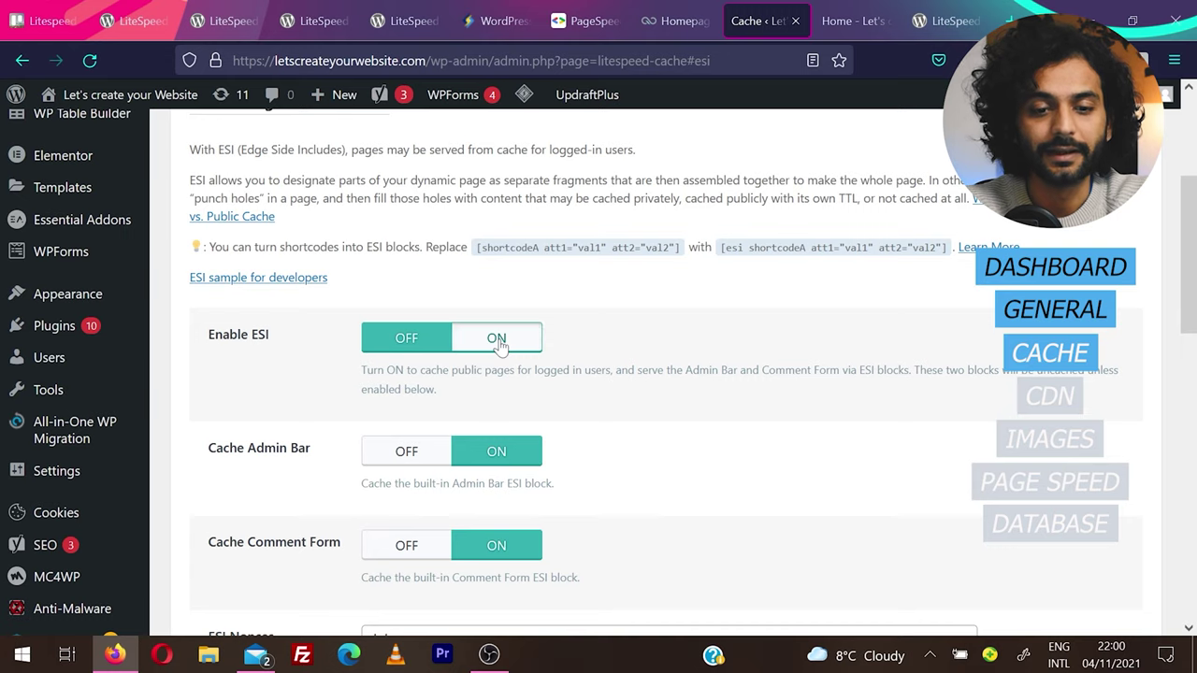
pyautogui.click(495, 337)
pyautogui.scroll(-1, 735, 457)
pyautogui.scroll(-1, 735, 457)
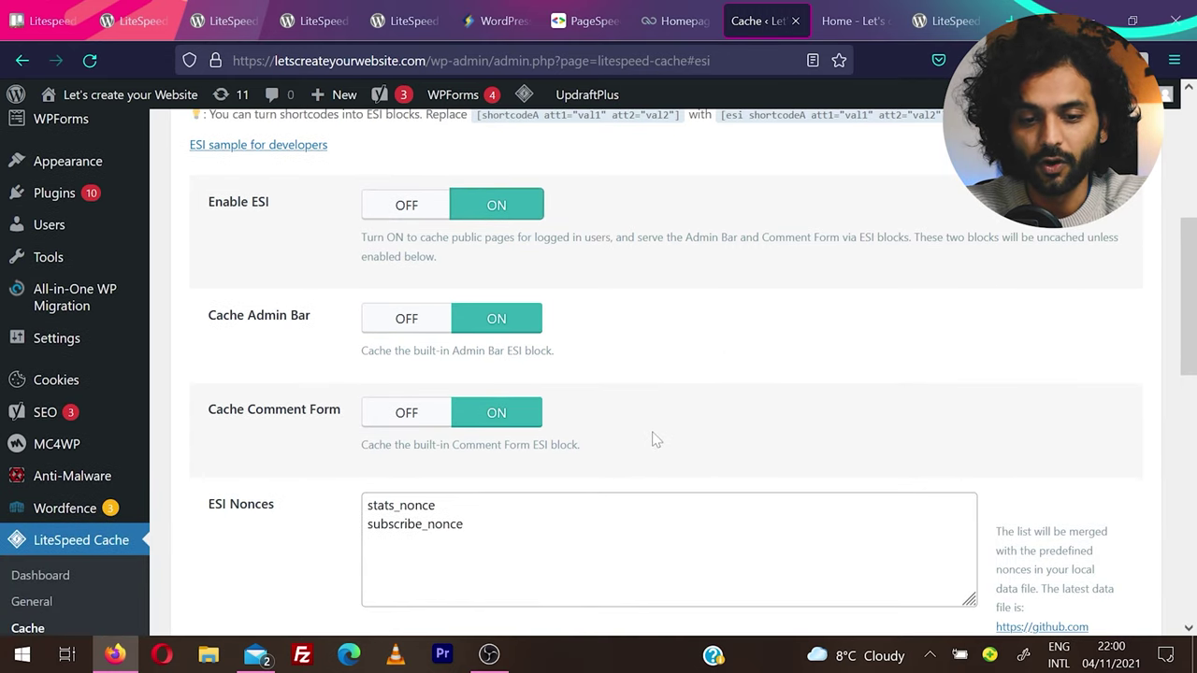
pyautogui.scroll(-1, 655, 437)
# Review the Object Cache settings without altering them and save the cache settings.
pyautogui.scroll(5, 655, 437)
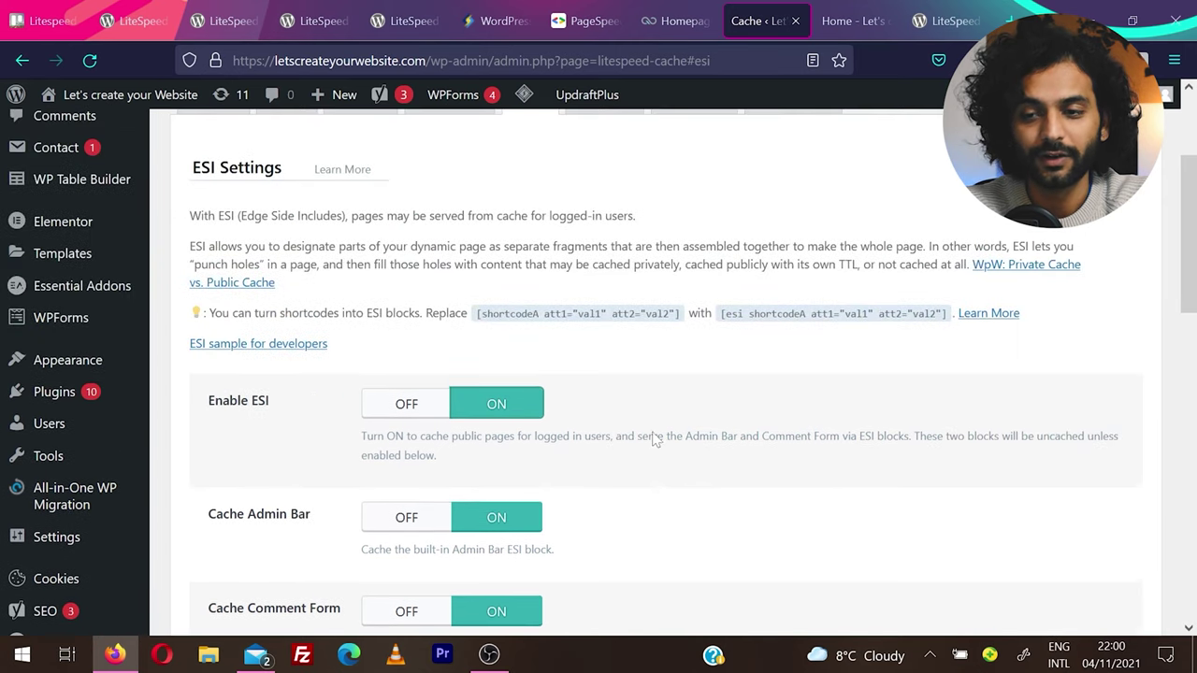
pyautogui.scroll(4, 645, 307)
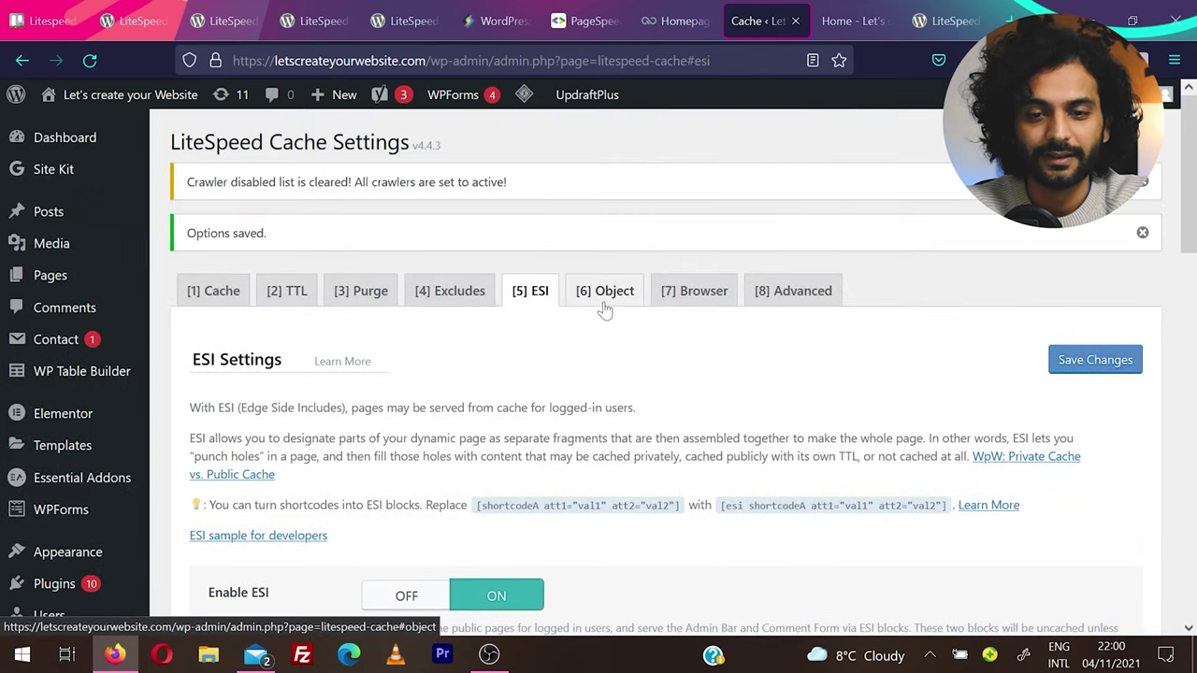
pyautogui.click(602, 294)
pyautogui.scroll(-3, 689, 395)
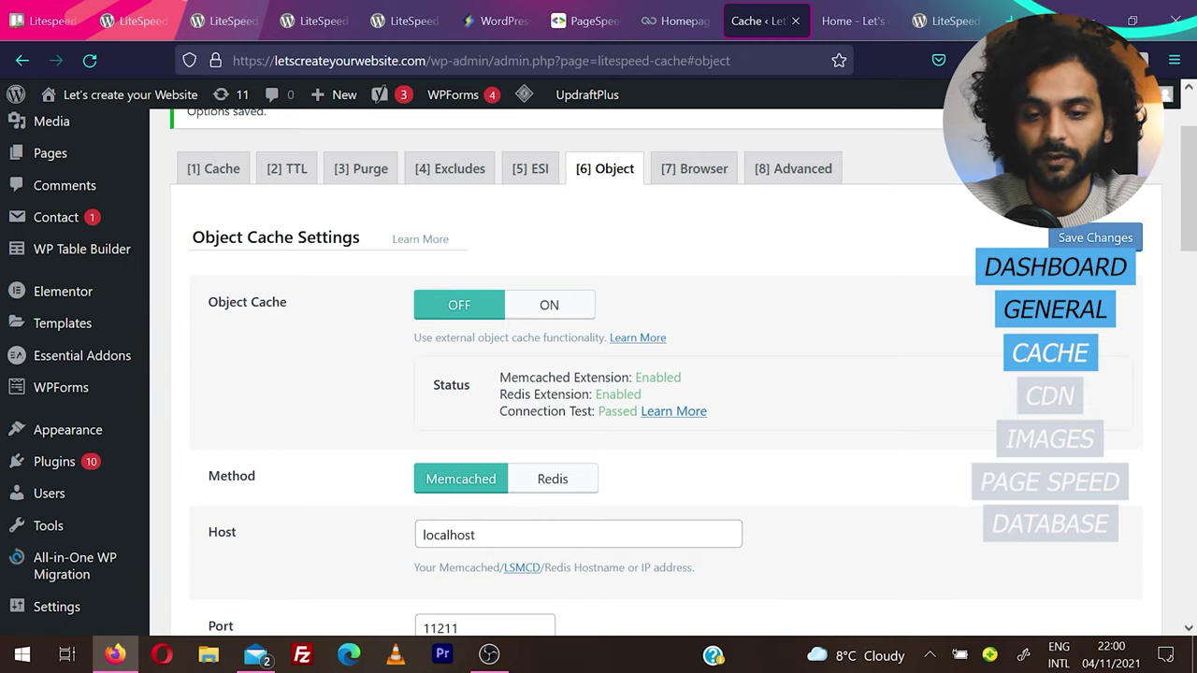
pyautogui.scroll(-1, 484, 411)
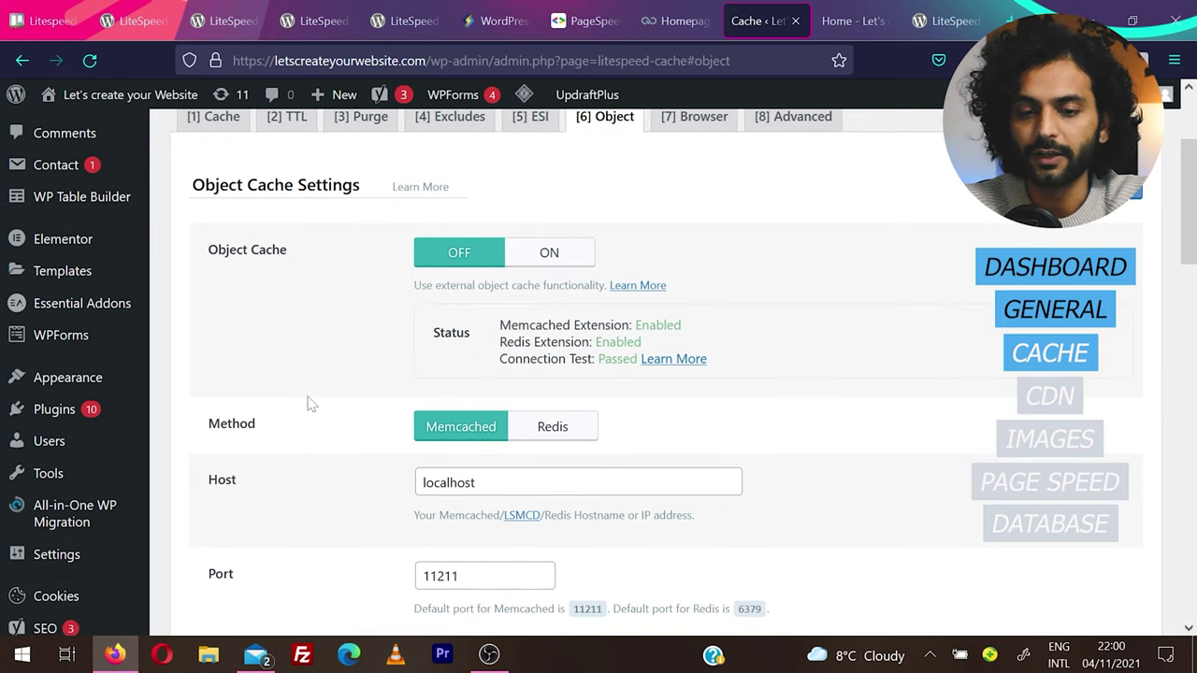
pyautogui.scroll(-4, 311, 404)
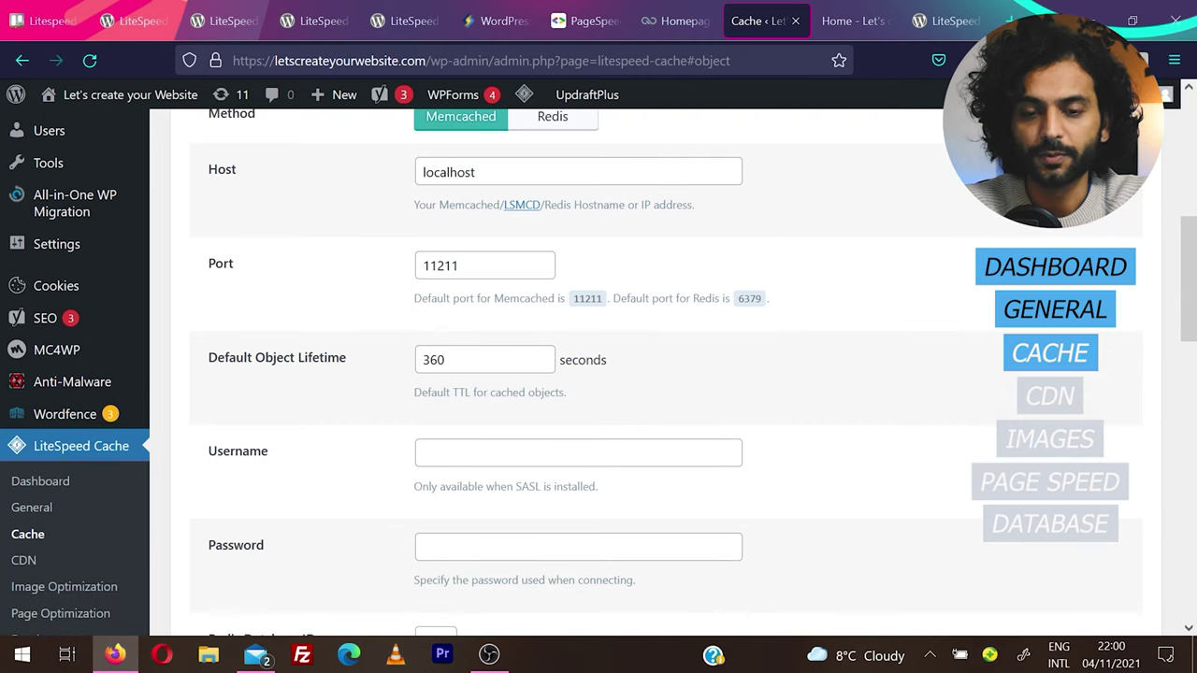
pyautogui.scroll(-1, 346, 327)
pyautogui.scroll(2, 342, 313)
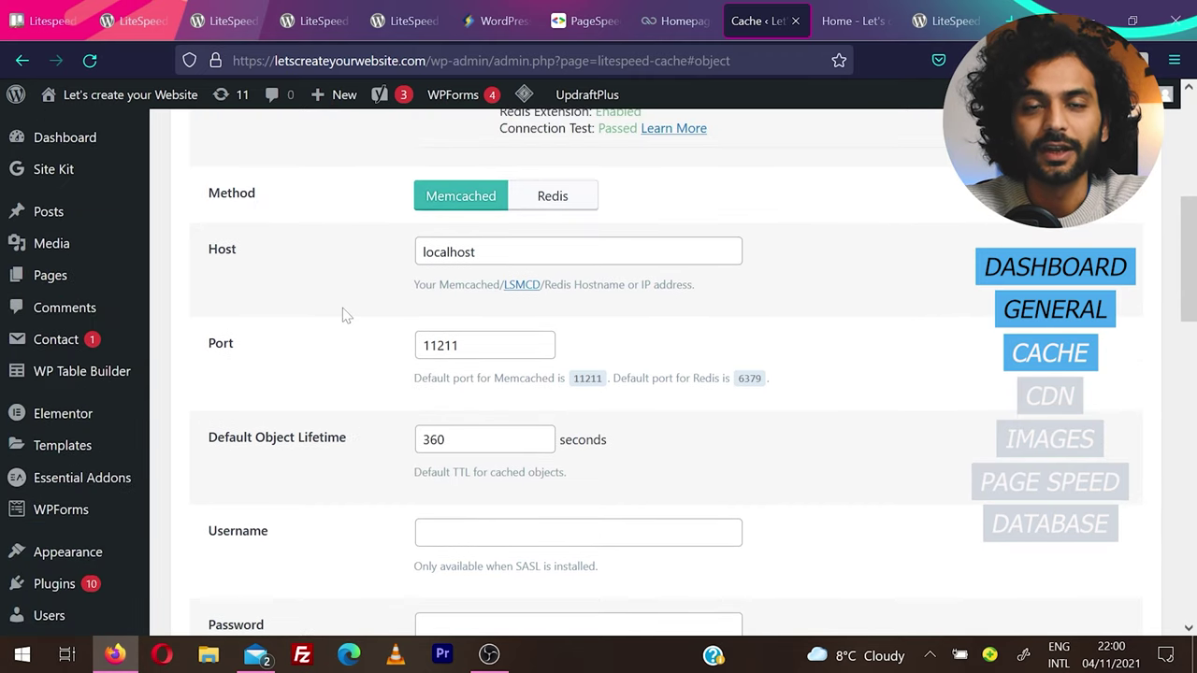
pyautogui.scroll(-2, 342, 308)
pyautogui.scroll(-10, 342, 308)
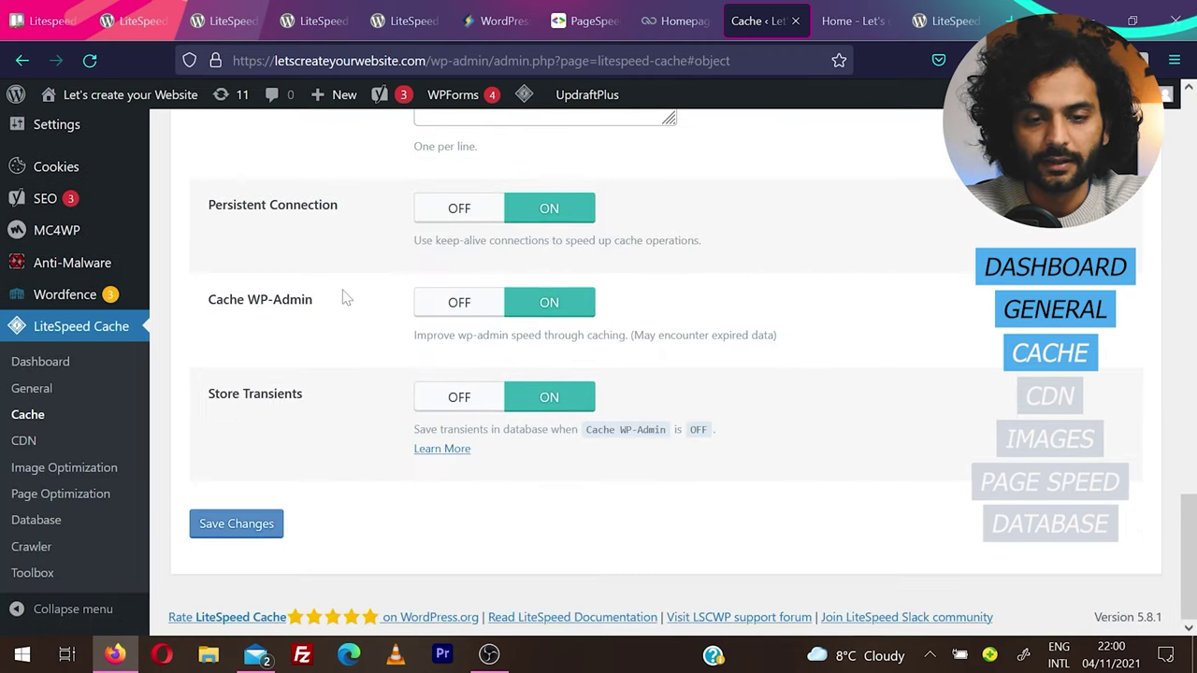
pyautogui.click(227, 531)
# Turn on Browser Cache in the plugin's browser cache settings.
pyautogui.click(703, 342)
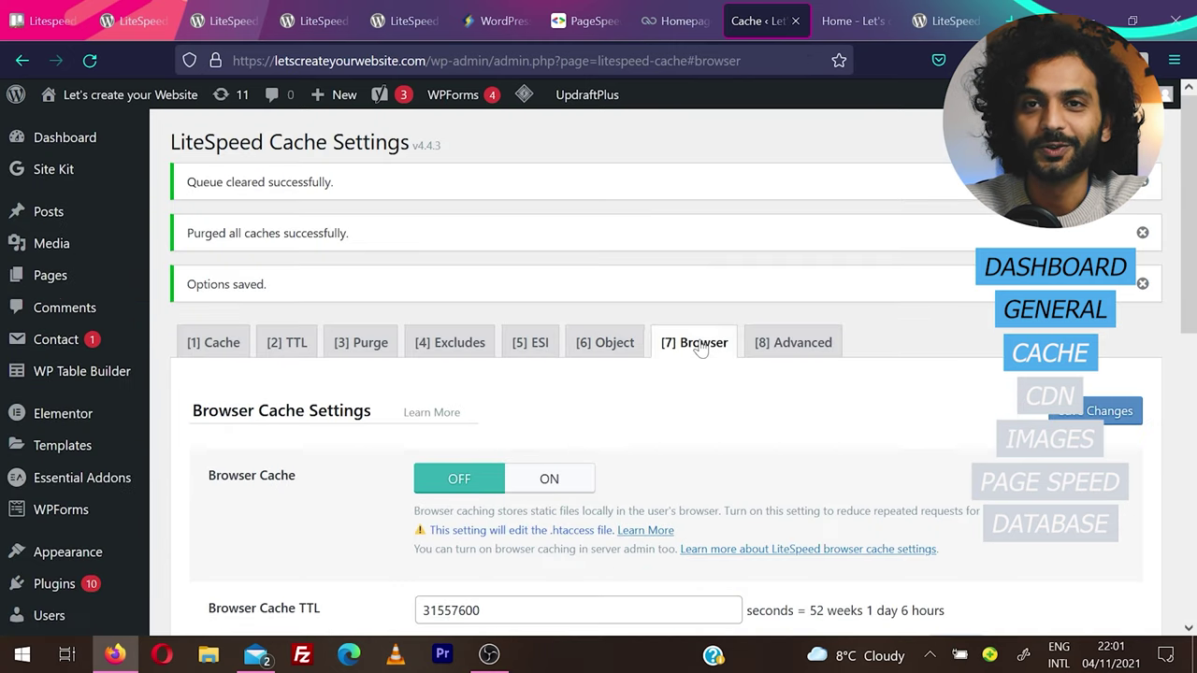
pyautogui.scroll(-1, 710, 346)
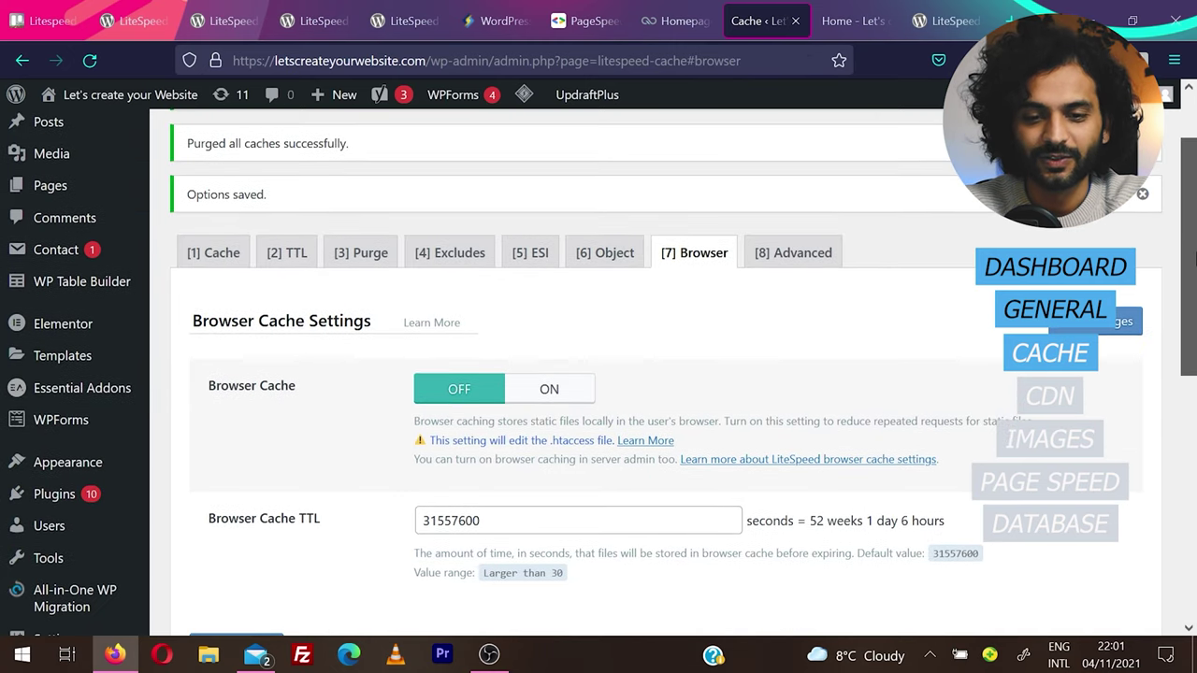
pyautogui.click(549, 389)
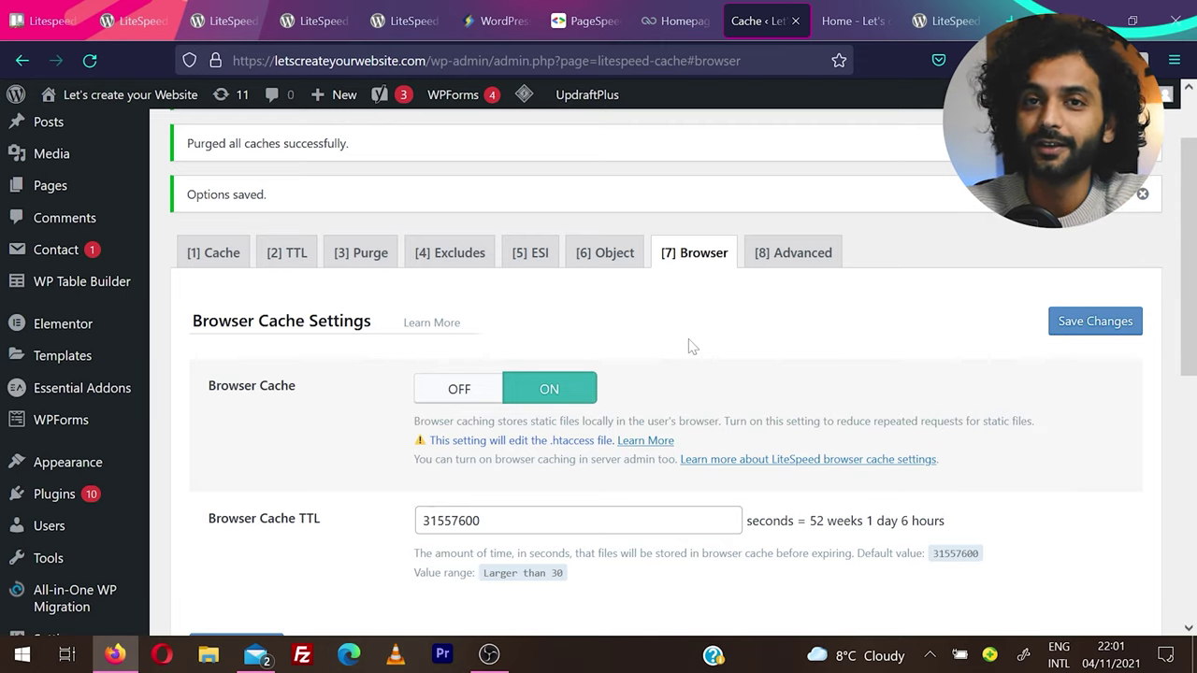
# Turn on Instant Click in the advanced cache settings and save the changes.
pyautogui.scroll(1, 748, 344)
pyautogui.click(796, 342)
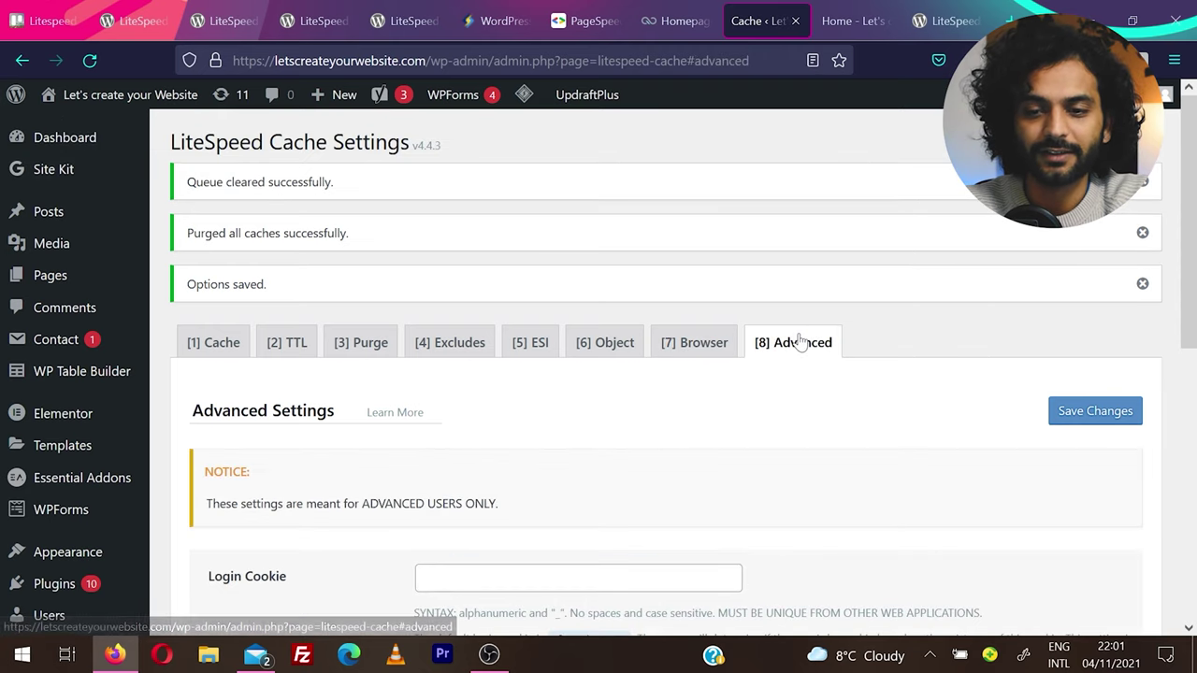
pyautogui.scroll(-4, 1194, 375)
pyautogui.scroll(-1, 1194, 375)
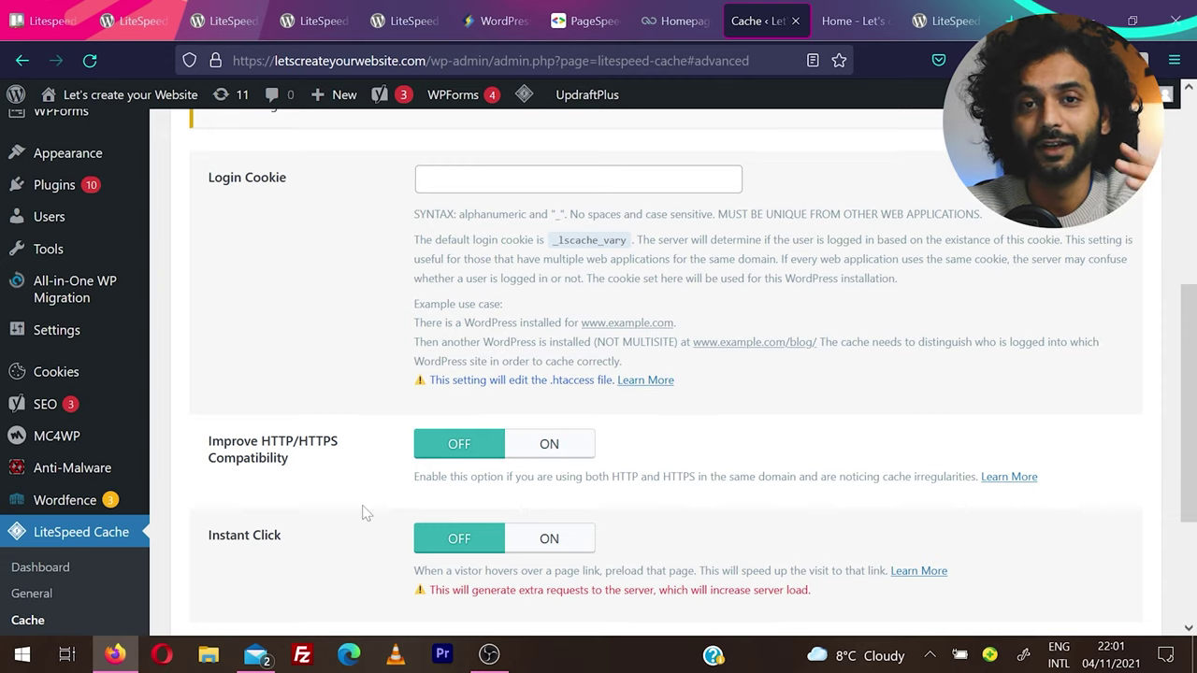
pyautogui.scroll(-2, 327, 500)
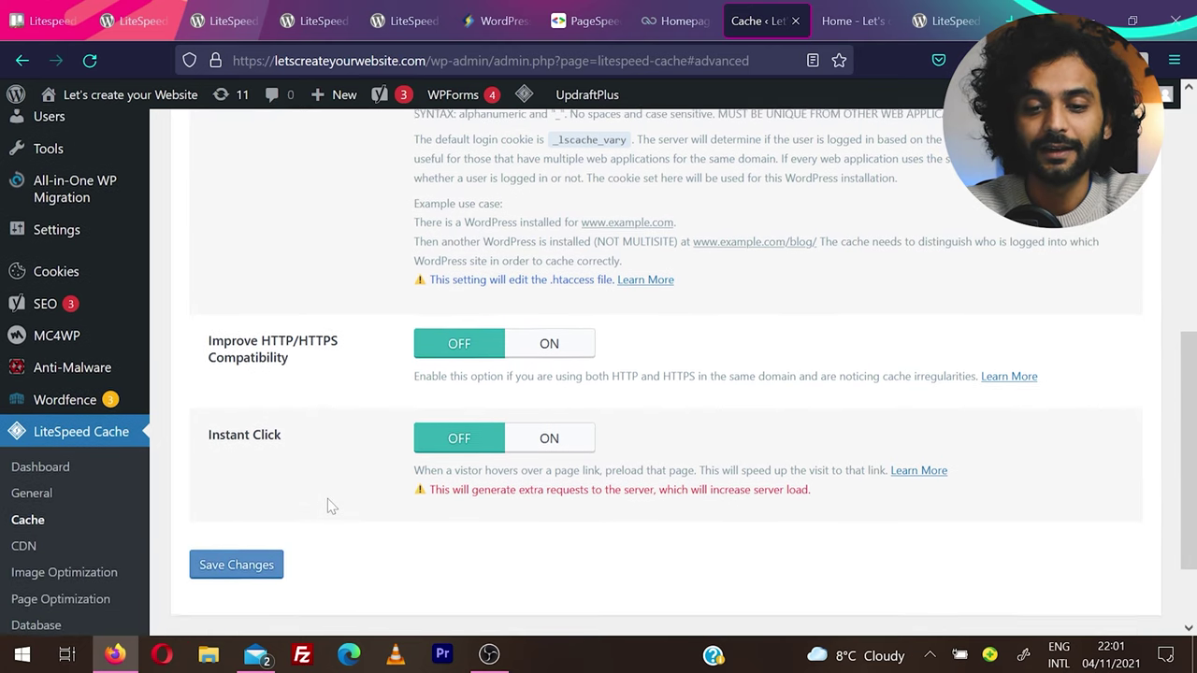
pyautogui.click(554, 439)
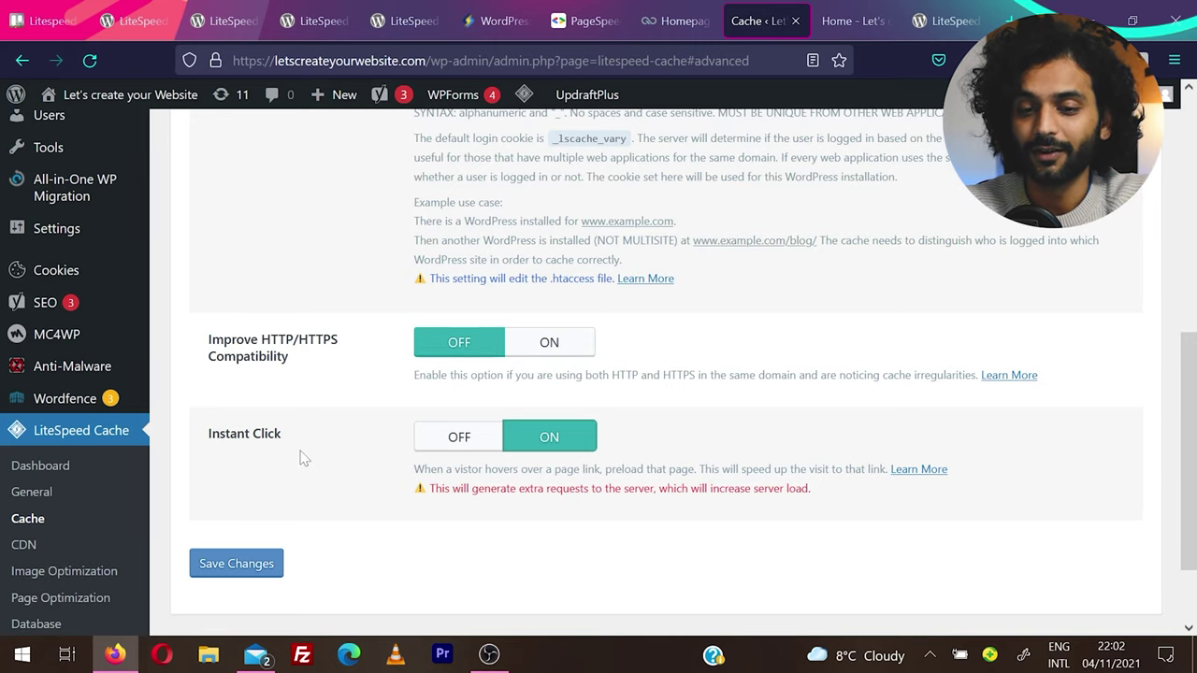
pyautogui.scroll(-1, 302, 451)
pyautogui.click(236, 552)
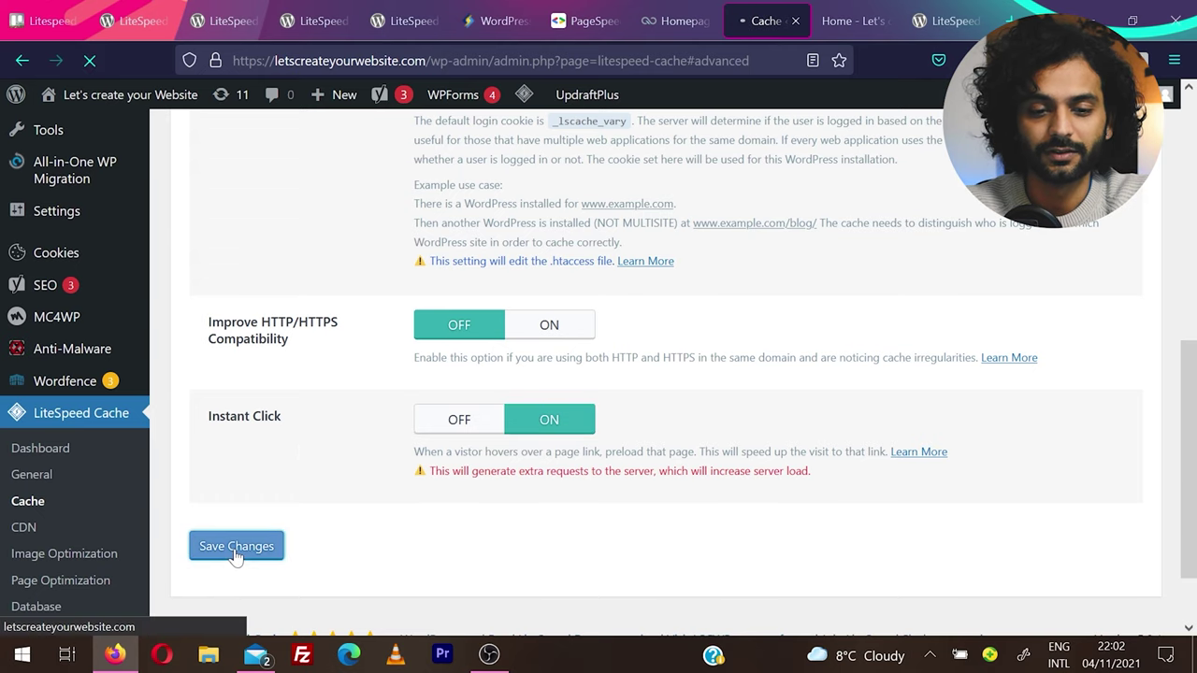
# Open the plugin's CDN settings and turn on QUIC.cloud CDN.
pyautogui.scroll(-4, 160, 499)
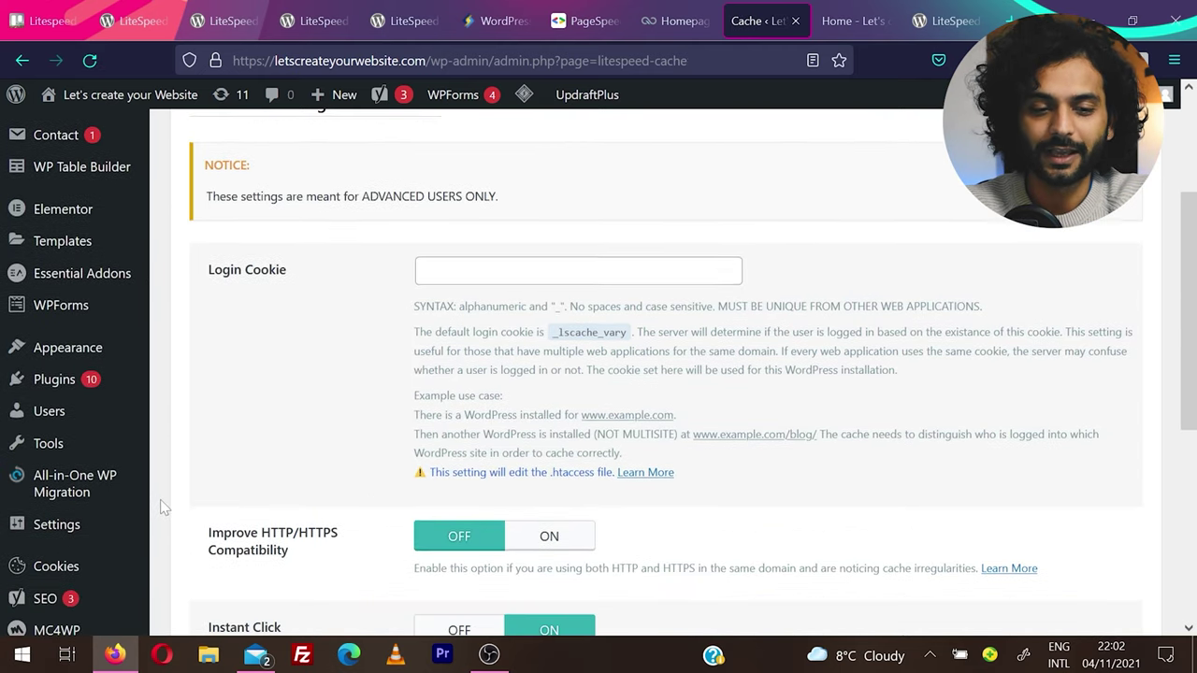
pyautogui.scroll(-4, 160, 499)
pyautogui.scroll(-1, 160, 497)
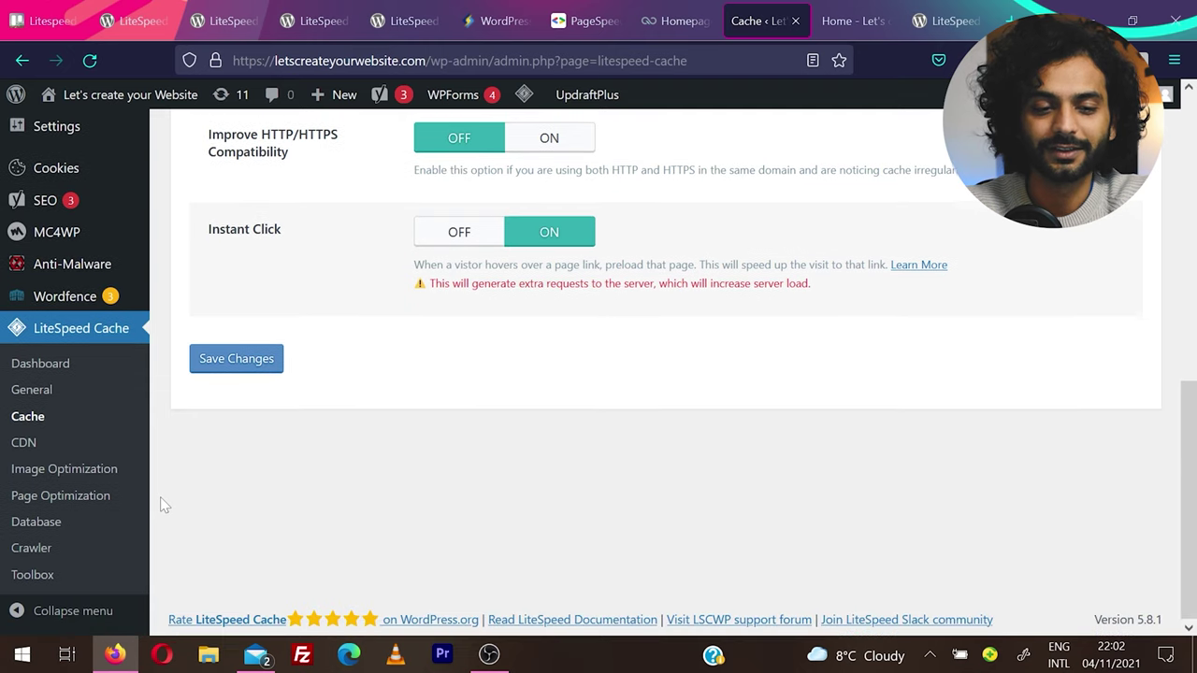
pyautogui.click(41, 453)
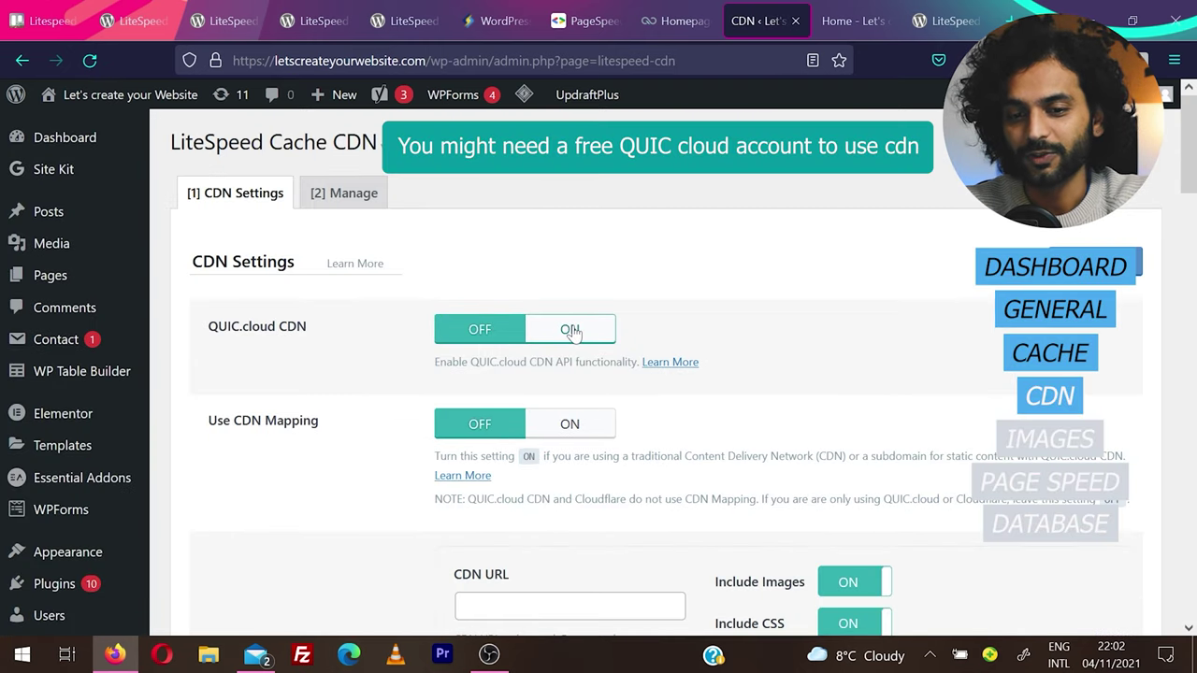
pyautogui.click(572, 332)
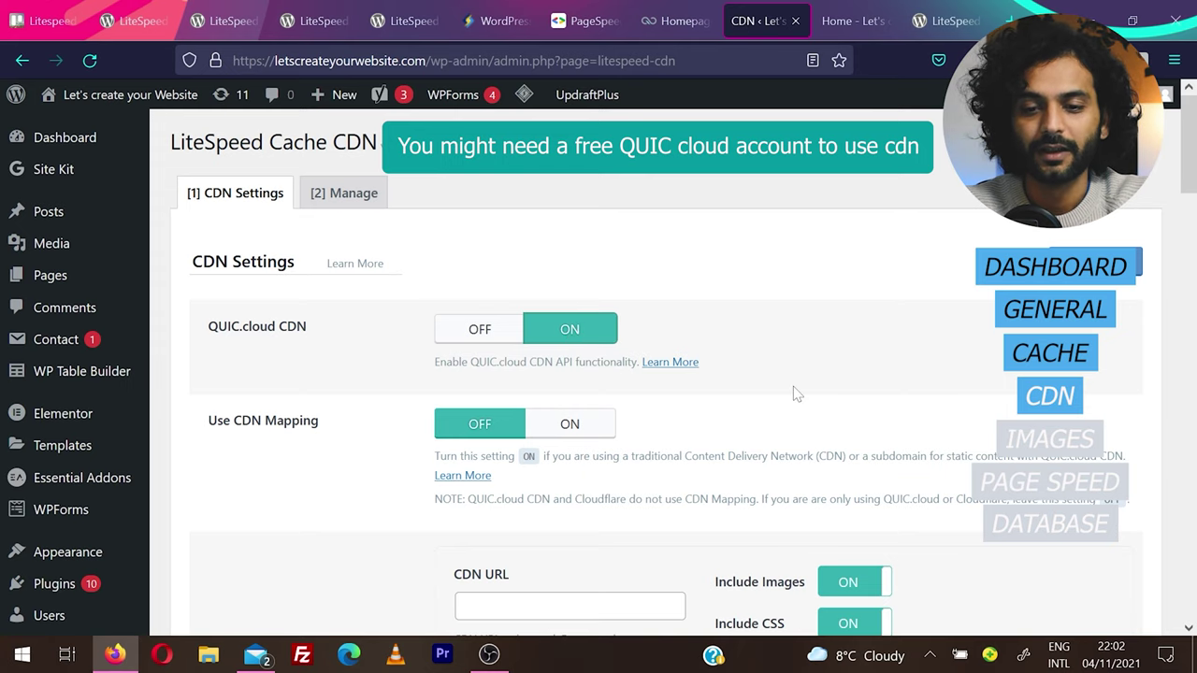
# Look through the CDN mapping options and turn on Cloudflare API in the CDN settings.
pyautogui.scroll(-2, 793, 386)
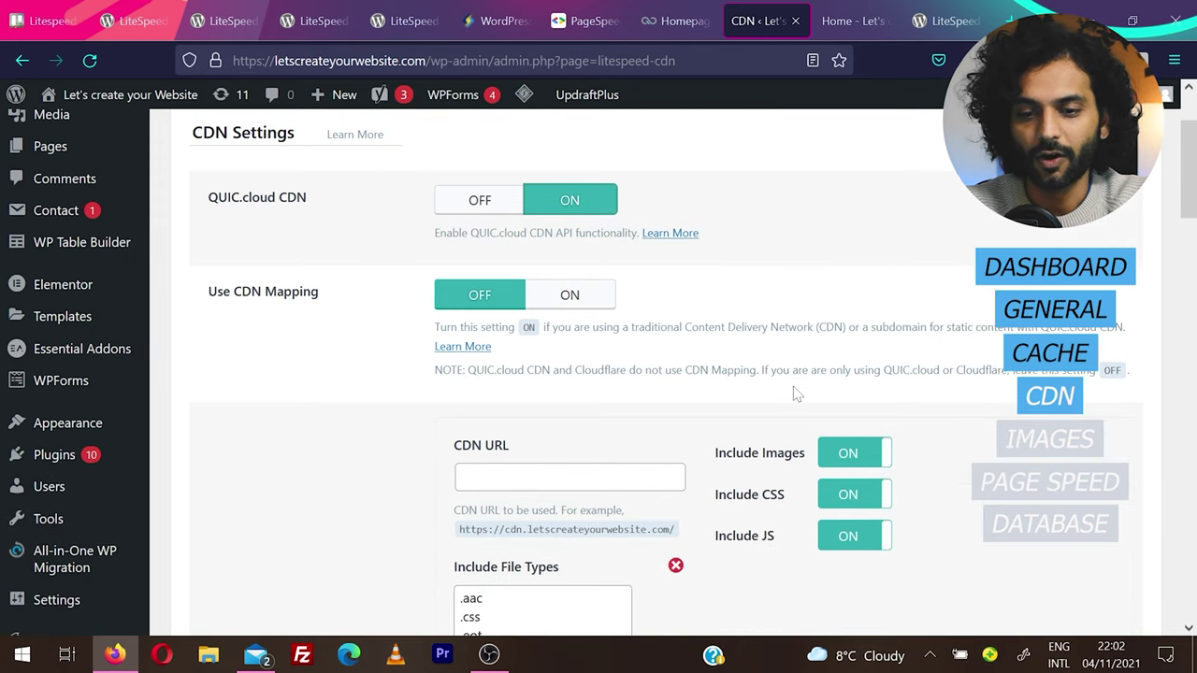
pyautogui.scroll(-2, 793, 386)
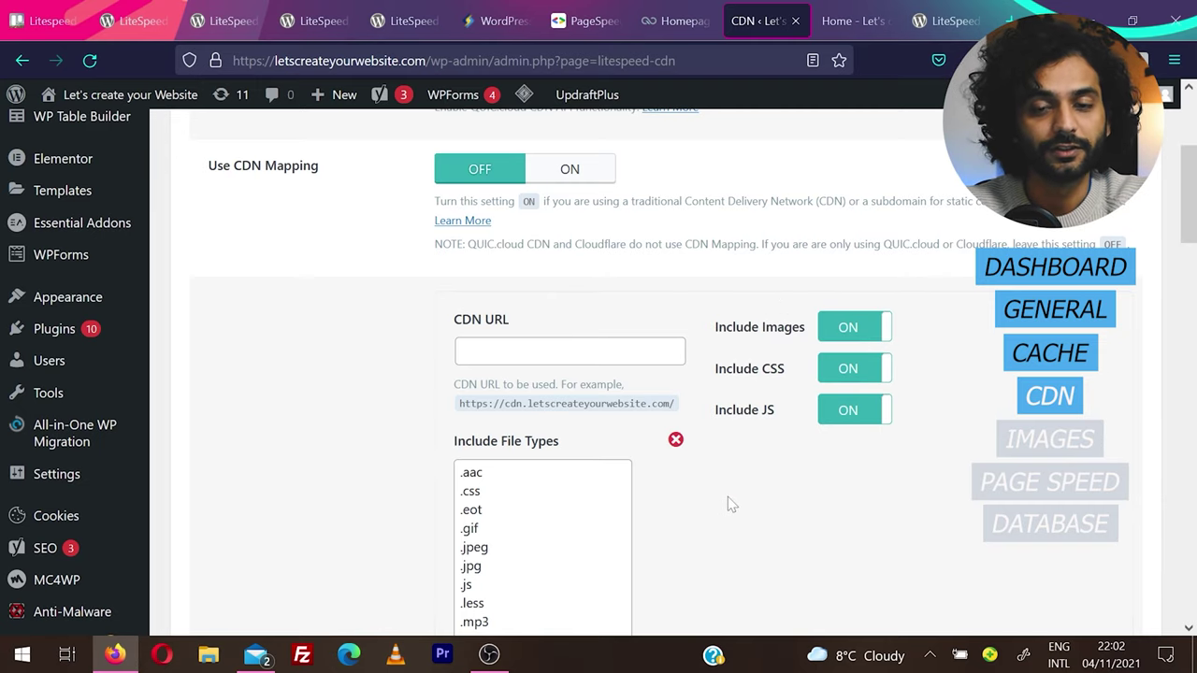
pyautogui.scroll(-3, 727, 497)
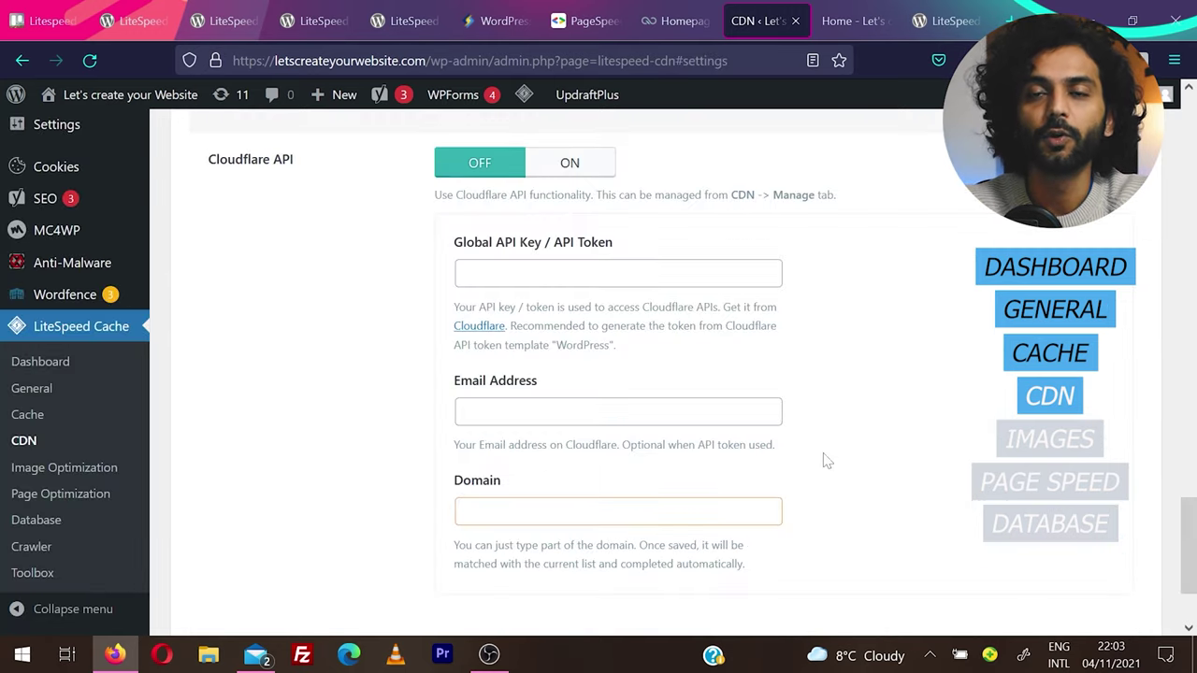
pyautogui.click(570, 164)
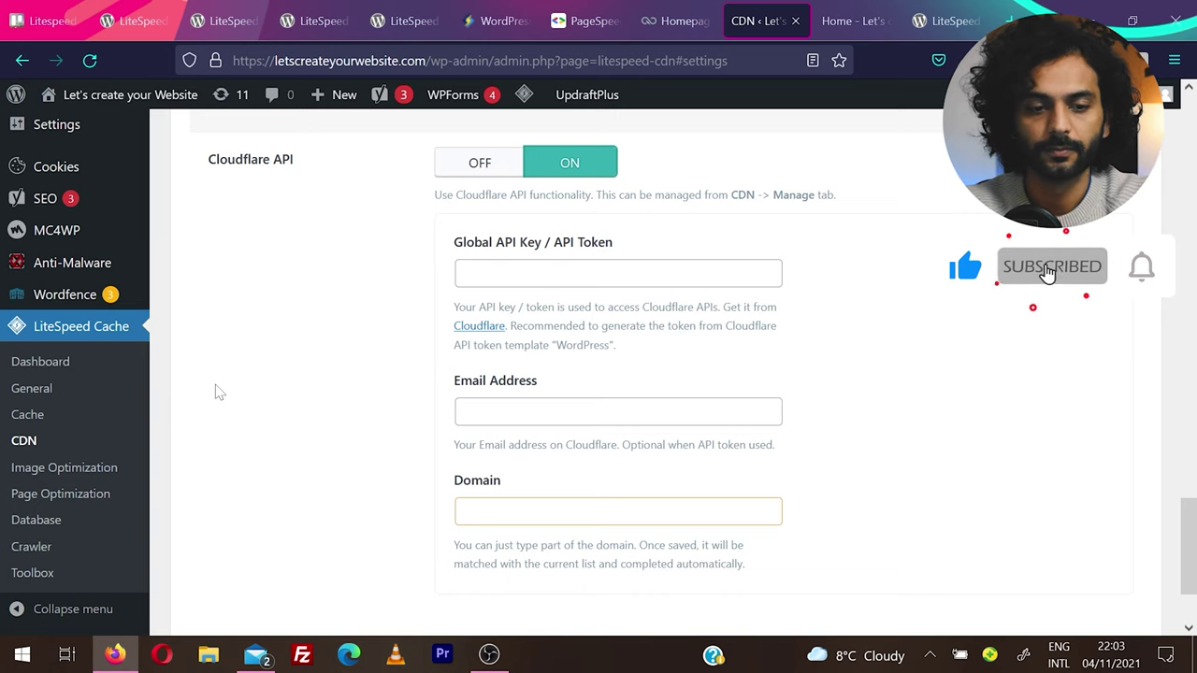
pyautogui.scroll(-1, 216, 391)
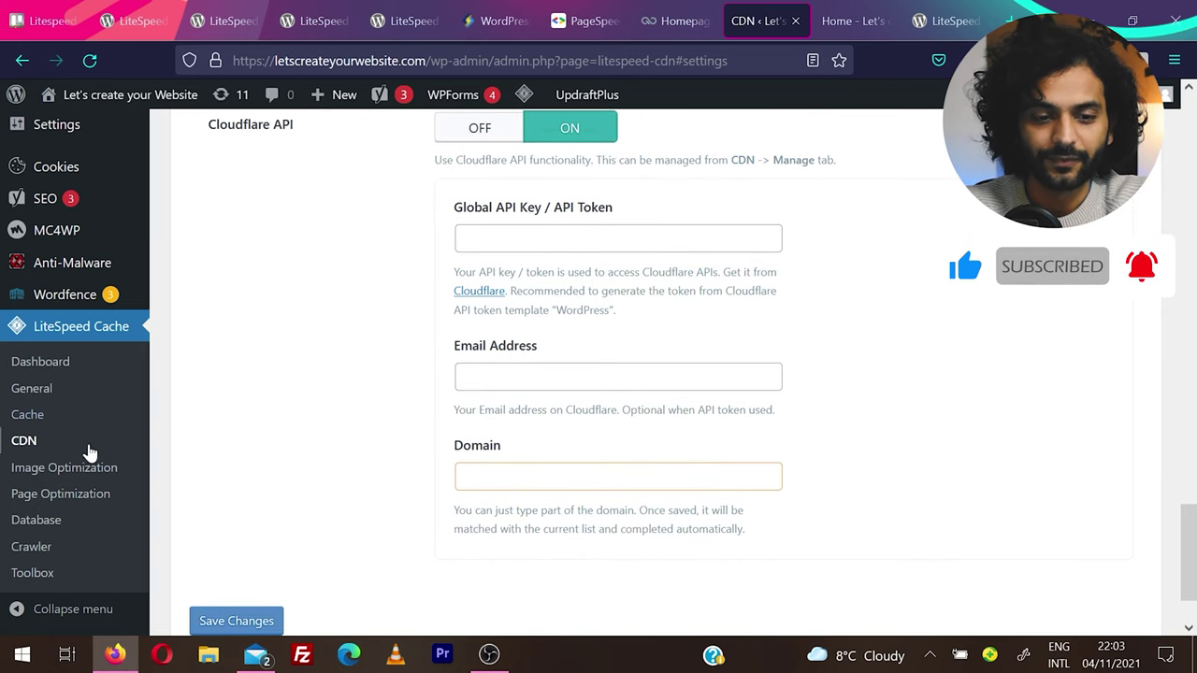
# Go to the plugin's image optimization settings and turn off Preserve EXIF/XMP data.
pyautogui.click(65, 470)
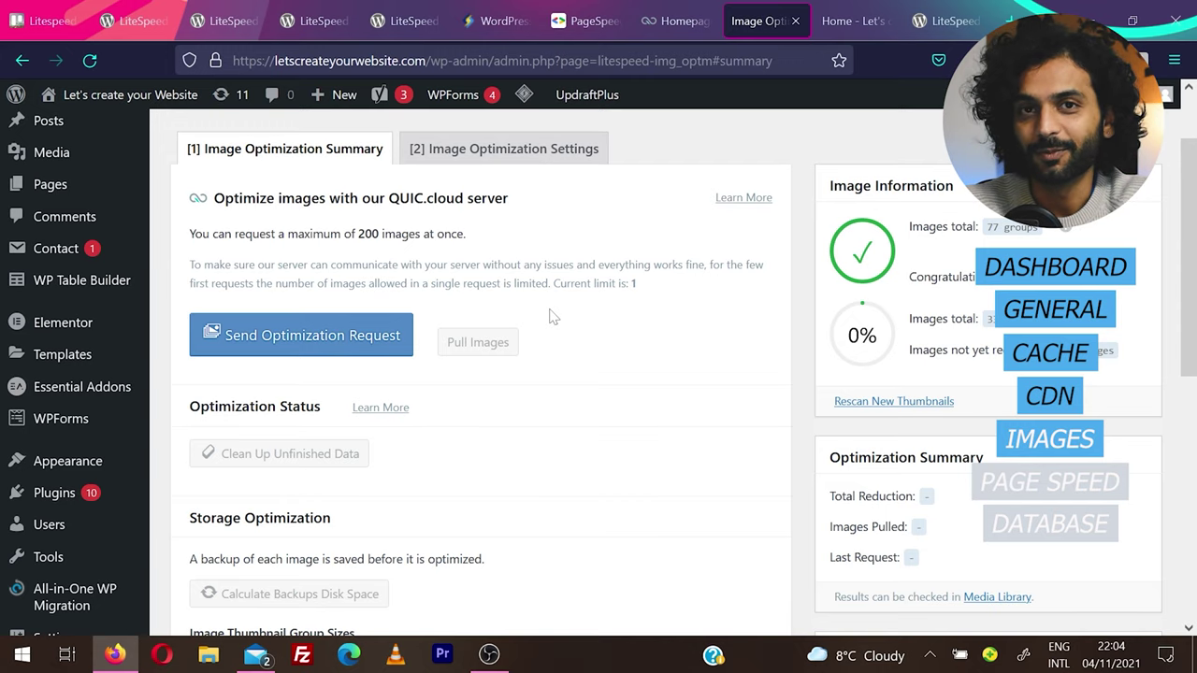
pyautogui.scroll(-5, 551, 317)
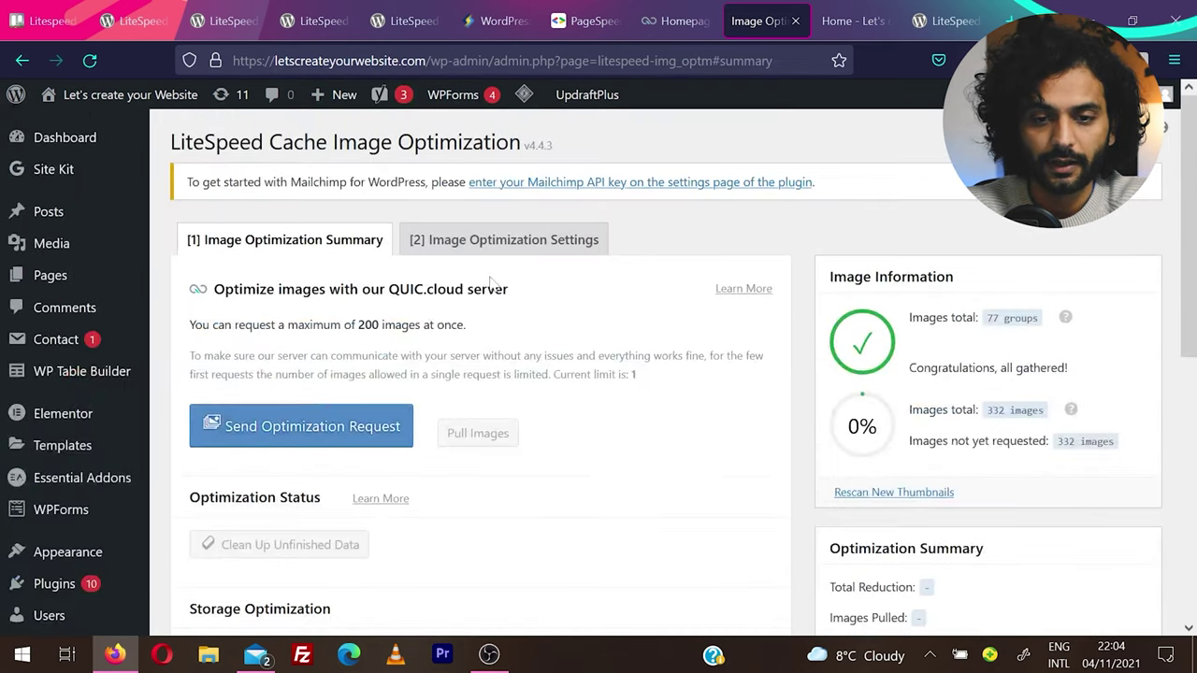
pyautogui.click(480, 244)
pyautogui.scroll(-3, 774, 357)
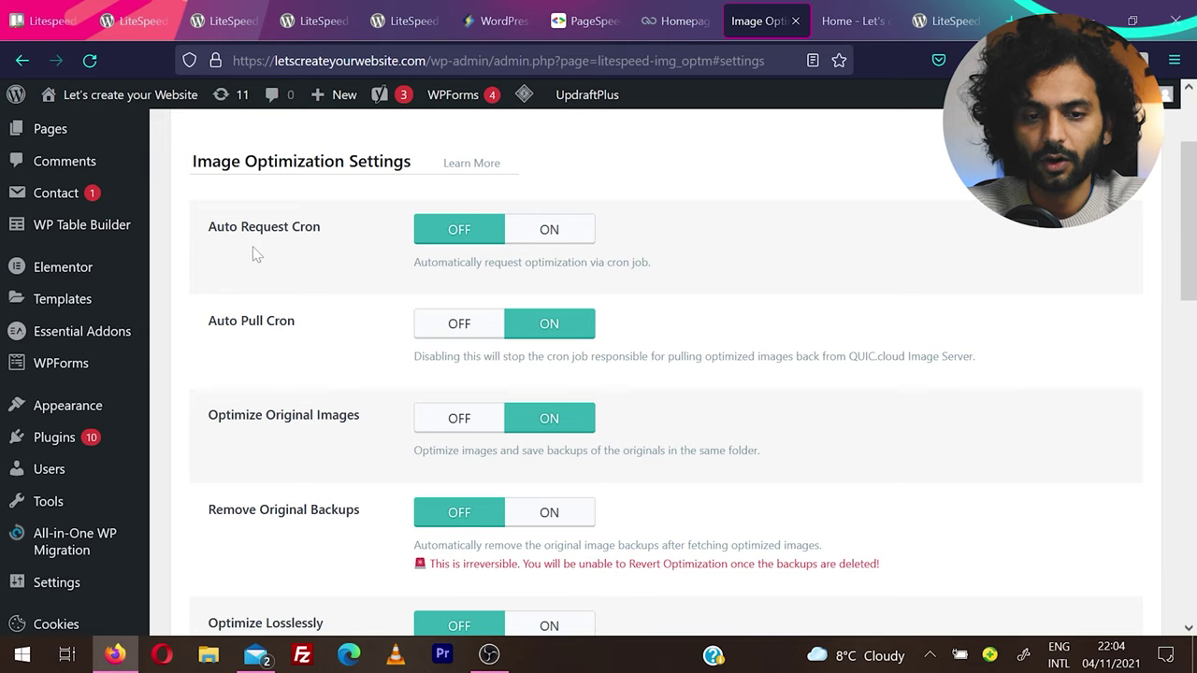
pyautogui.scroll(-2, 662, 308)
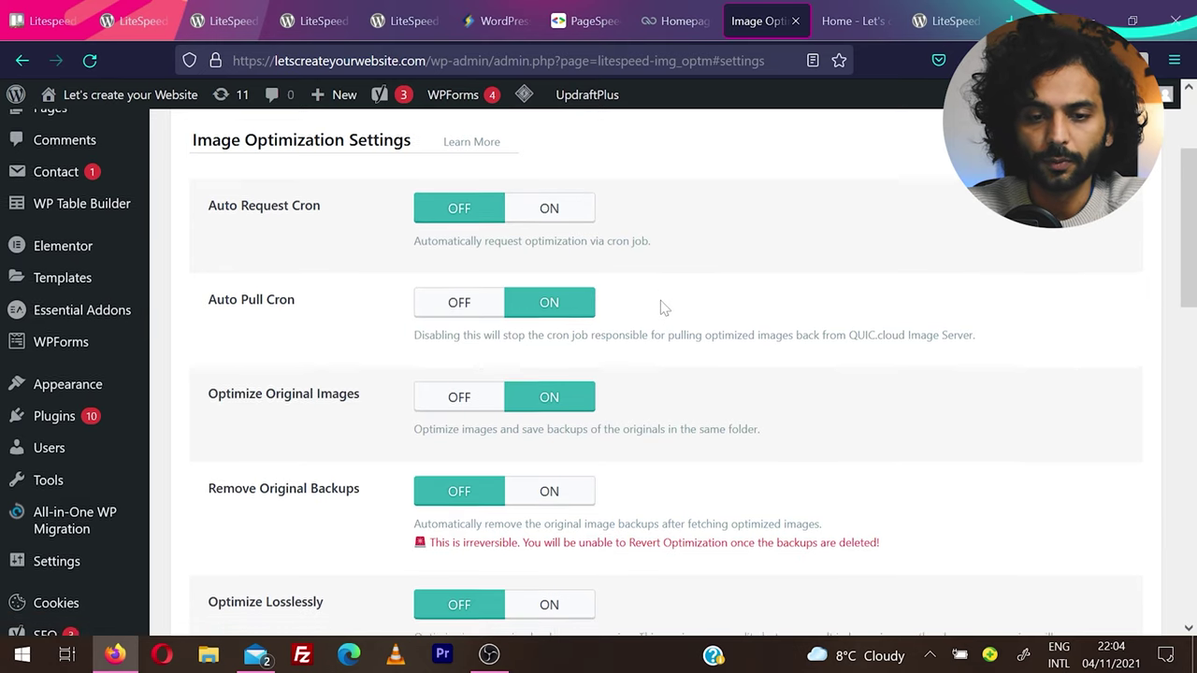
pyautogui.scroll(-2, 748, 344)
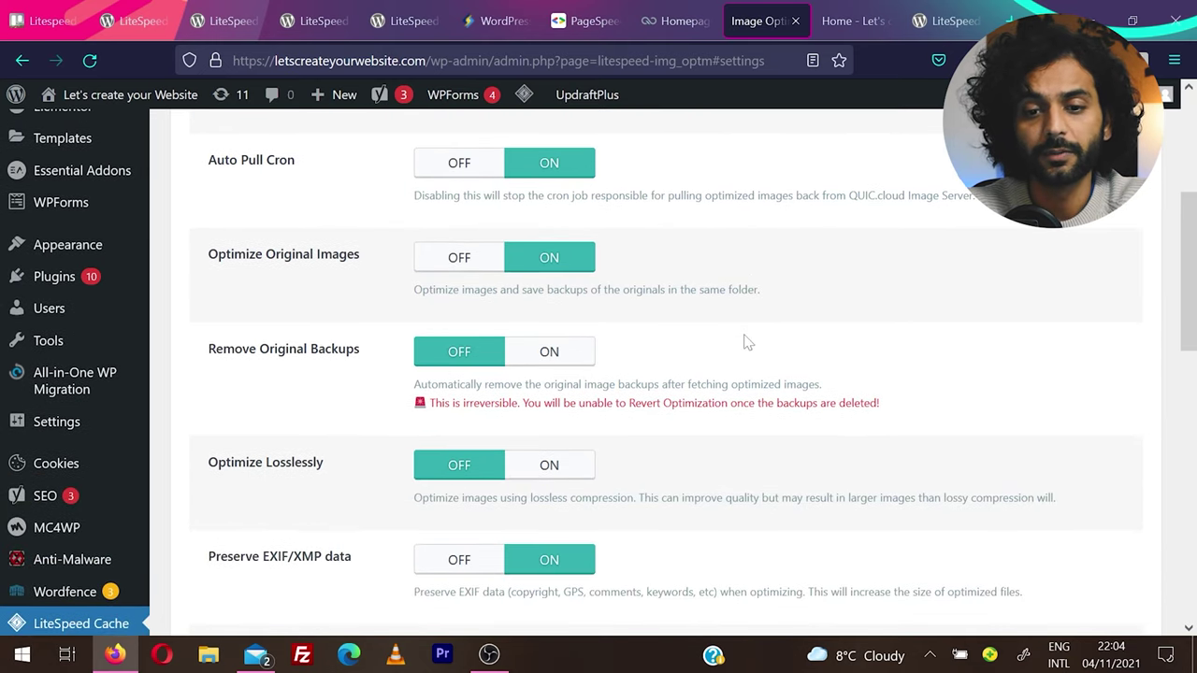
pyautogui.scroll(-2, 728, 346)
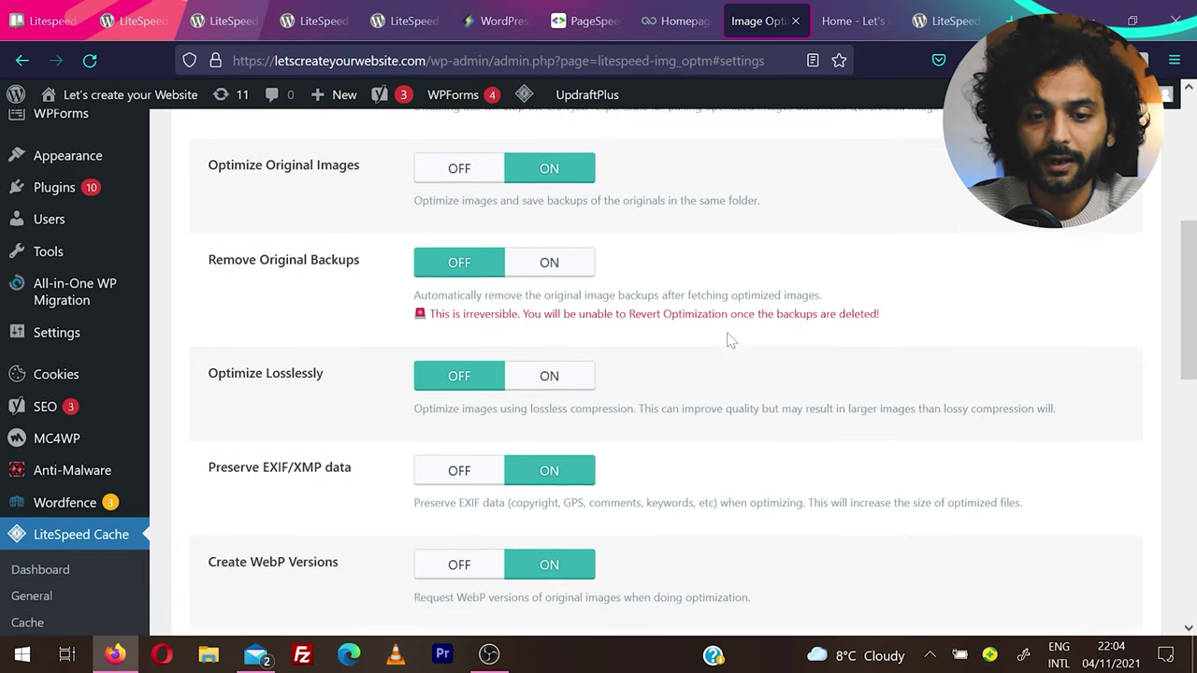
pyautogui.scroll(-3, 781, 441)
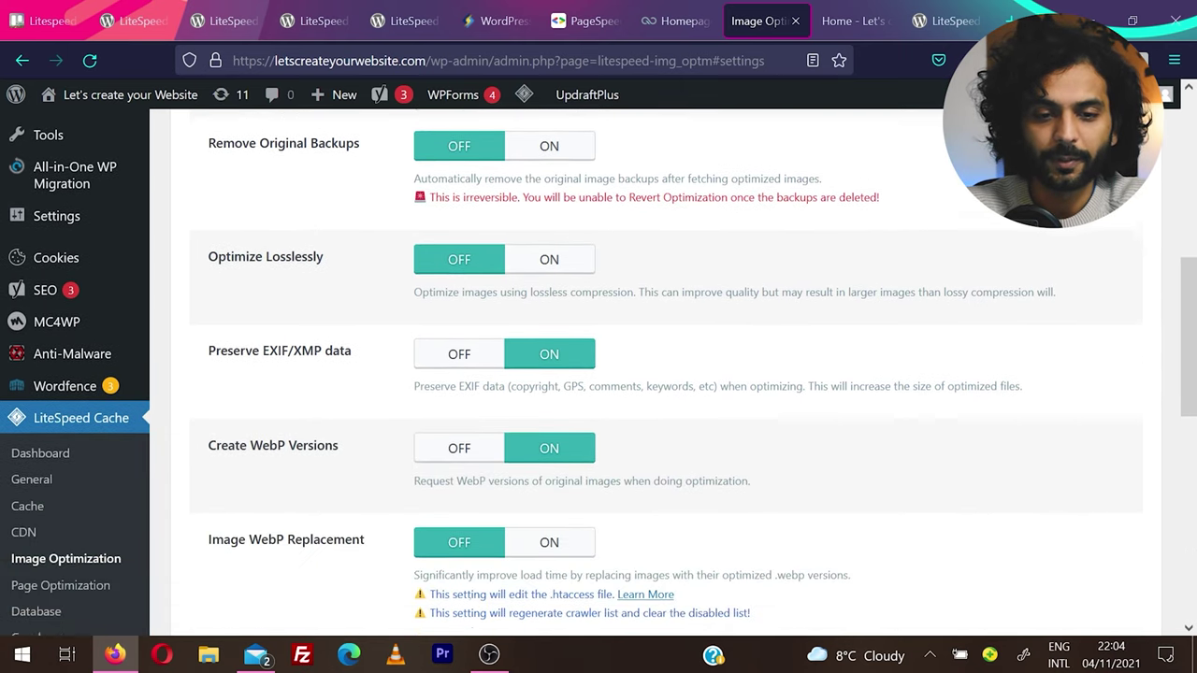
pyautogui.scroll(-1, 458, 262)
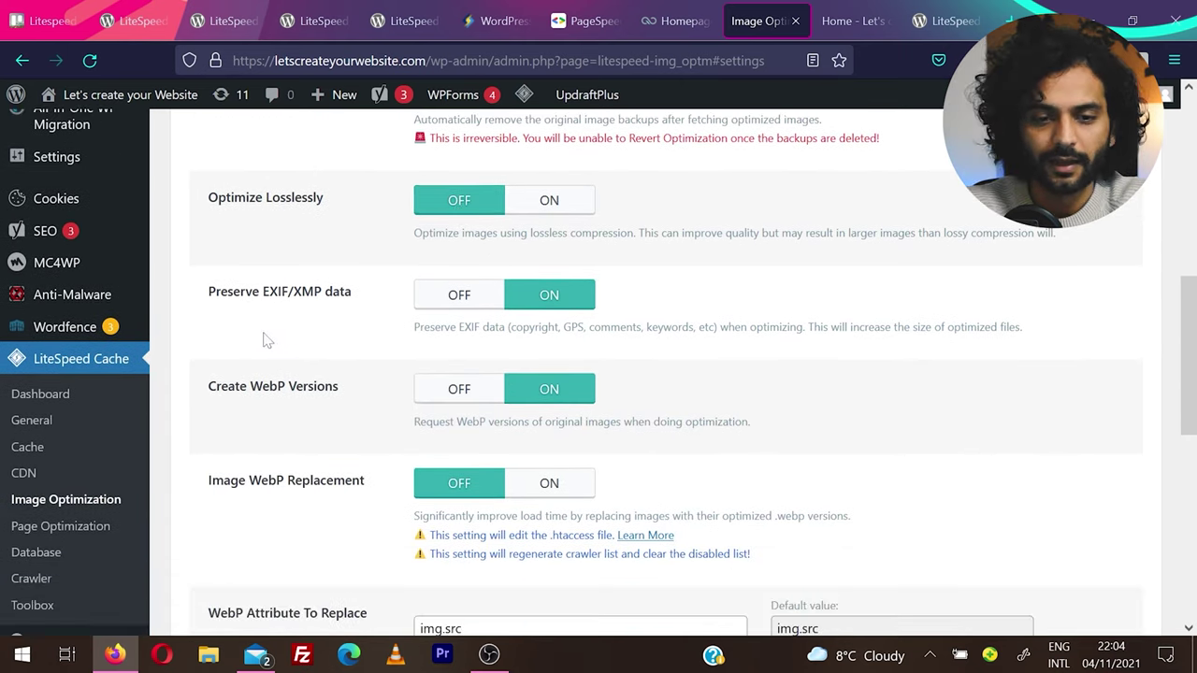
pyautogui.click(460, 298)
# Turn on Image WebP Replacement and WebP For Extra srcset, and save the image optimization settings.
pyautogui.scroll(-2, 504, 299)
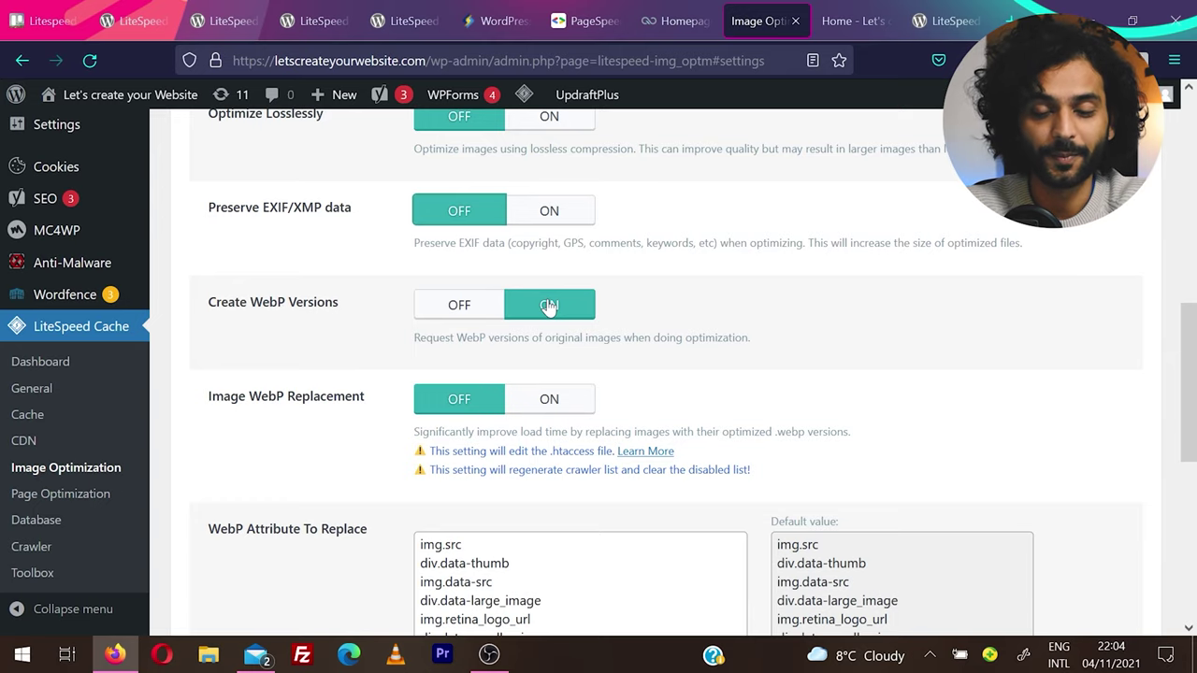
pyautogui.click(562, 400)
pyautogui.scroll(-5, 742, 365)
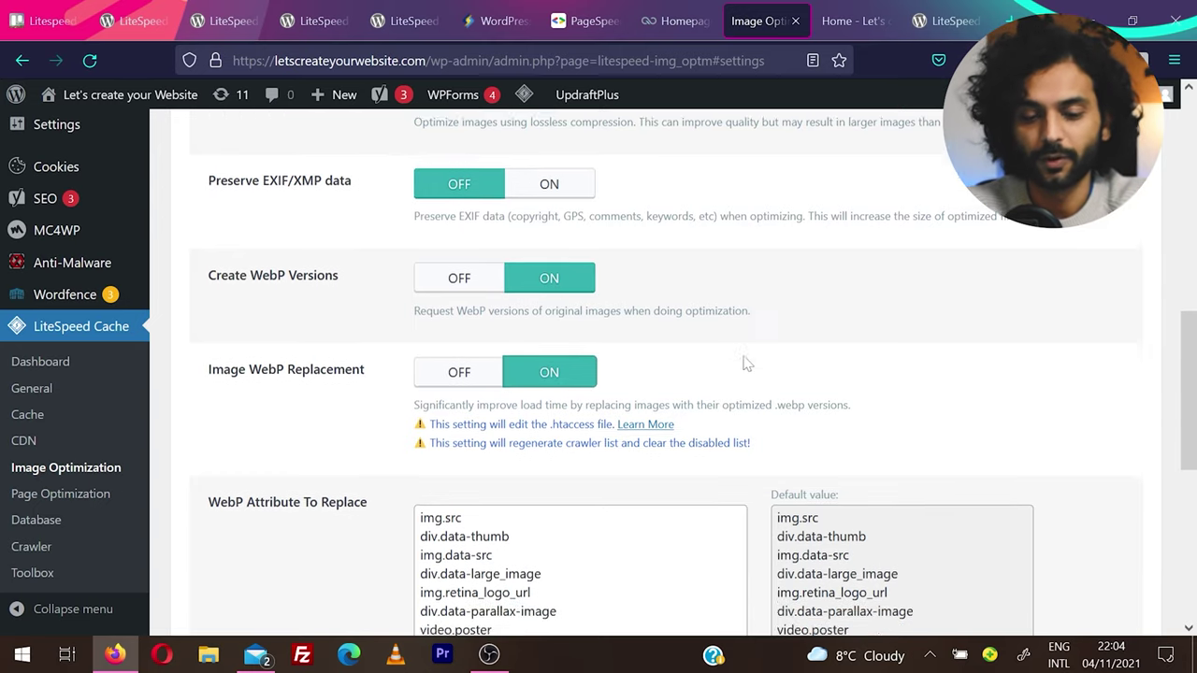
pyautogui.scroll(-2, 748, 364)
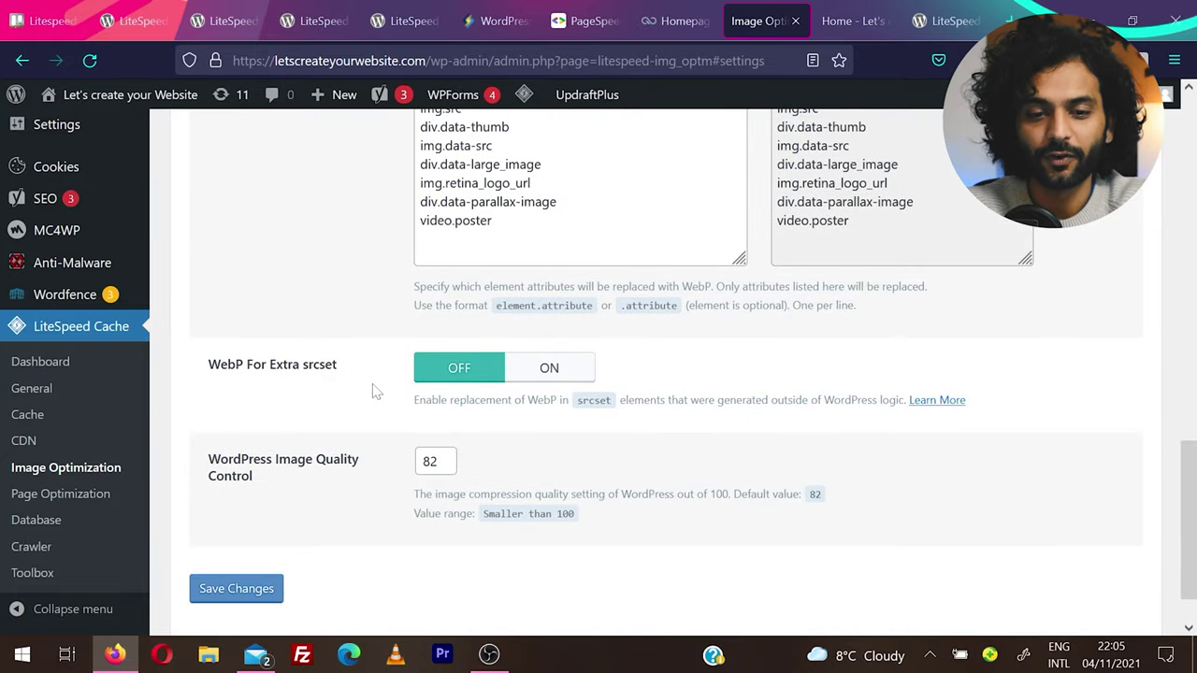
pyautogui.click(552, 374)
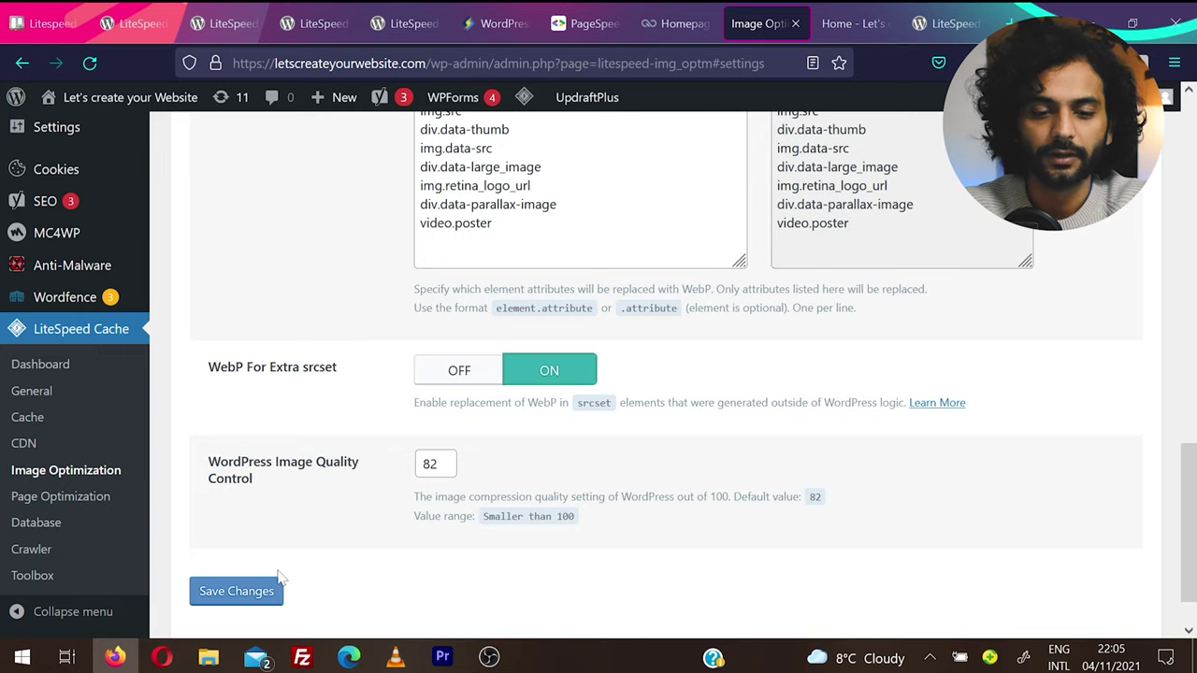
pyautogui.click(250, 589)
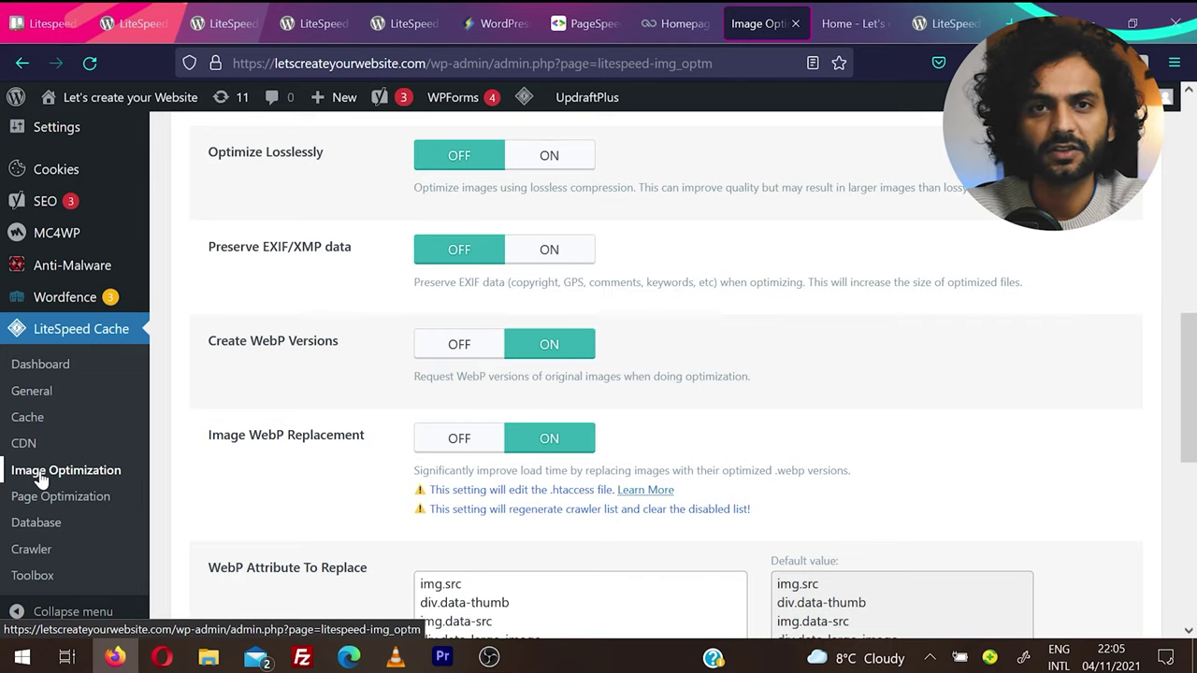
# Open the plugin's page optimization settings and turn on CSS Minify in the CSS settings.
pyautogui.scroll(-1, 41, 479)
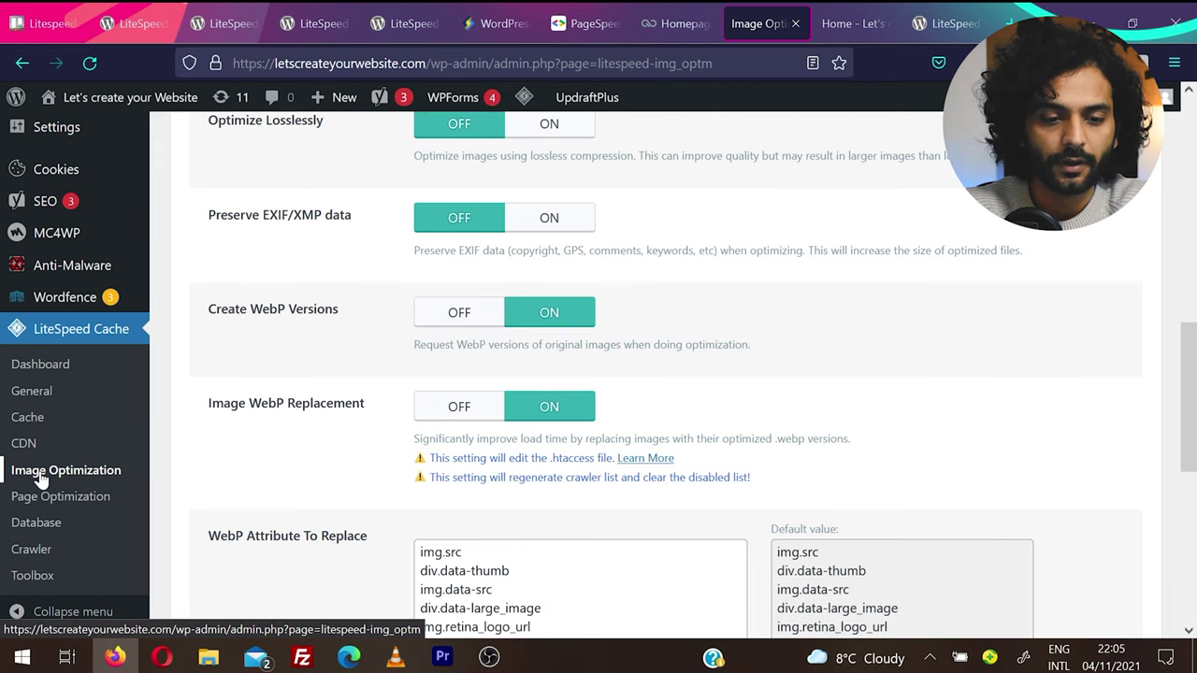
pyautogui.click(51, 498)
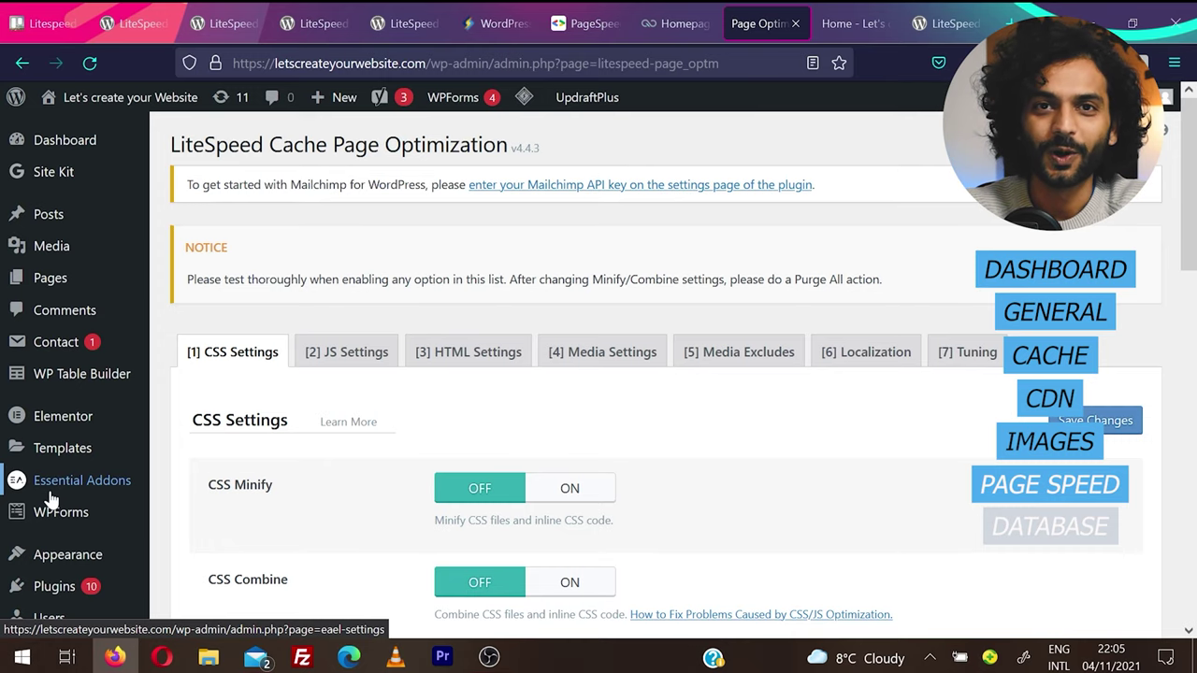
pyautogui.scroll(-1, 384, 423)
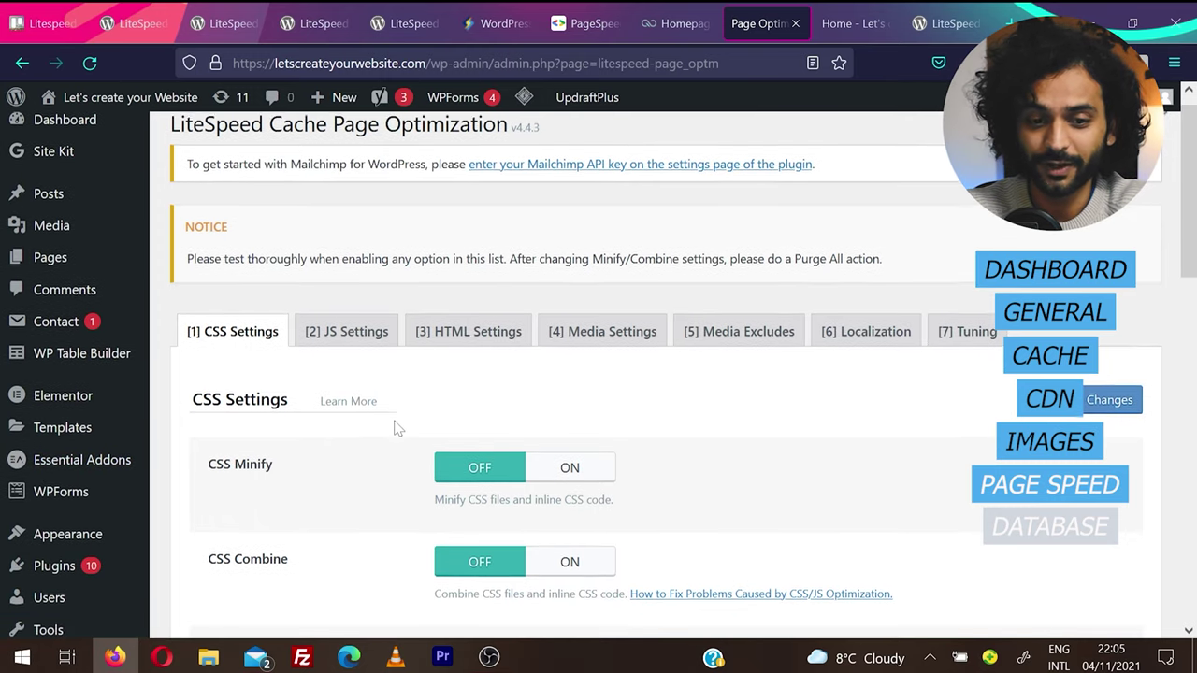
pyautogui.scroll(-2, 343, 420)
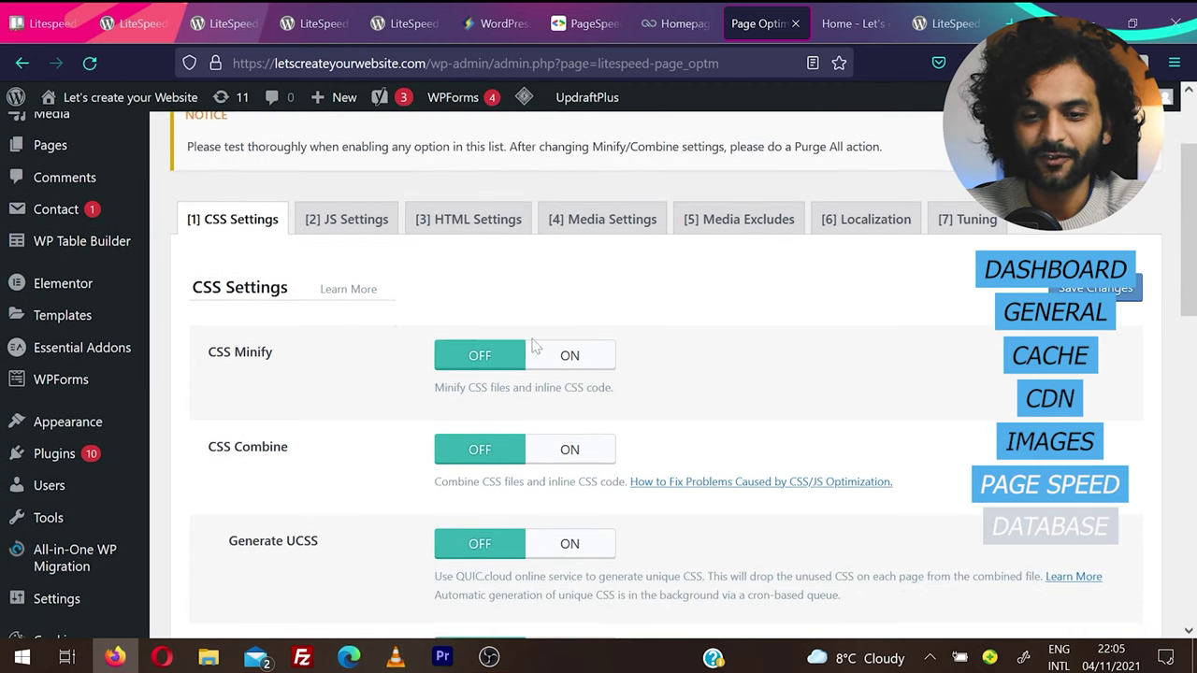
pyautogui.click(573, 357)
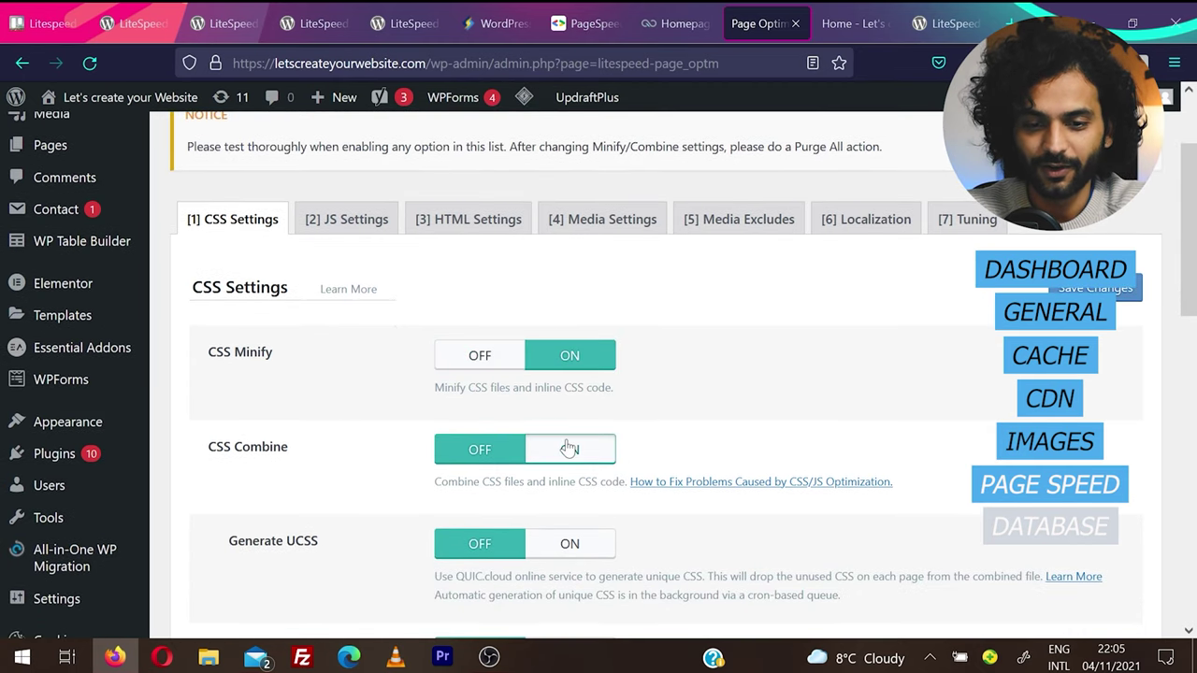
# Turn on CSS Combine, Generate UCSS and UCSS Inline in the CSS settings.
pyautogui.click(573, 449)
pyautogui.scroll(-2, 567, 445)
pyautogui.click(569, 364)
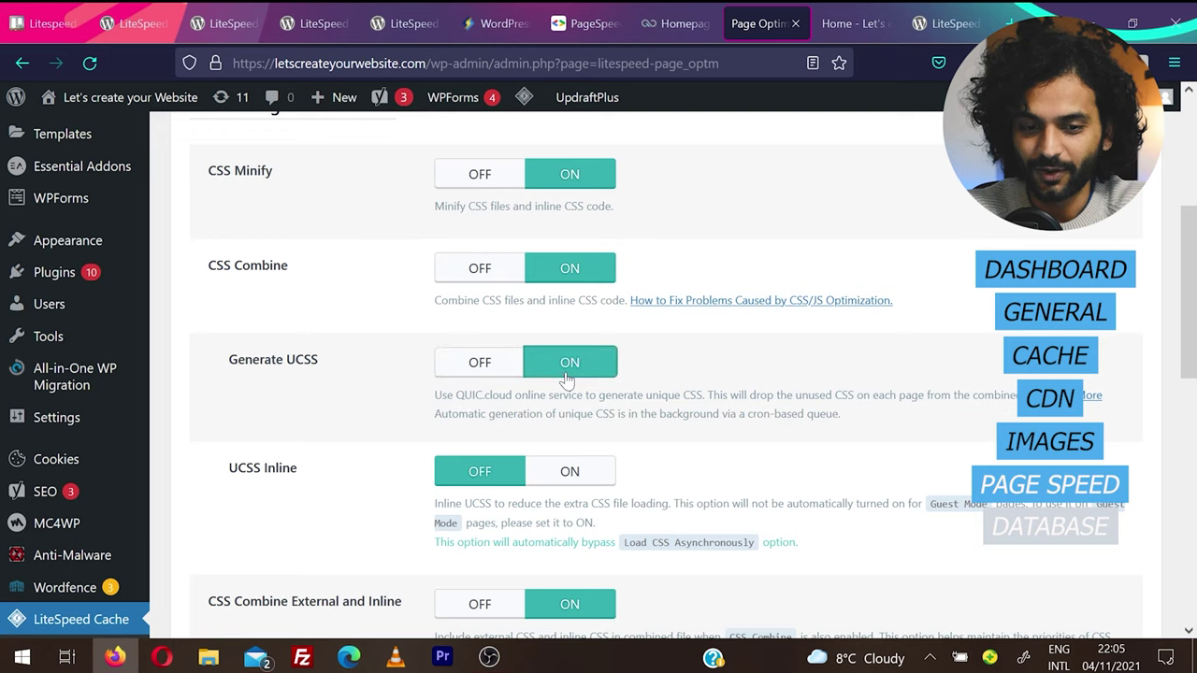
pyautogui.click(573, 472)
pyautogui.scroll(-2, 572, 467)
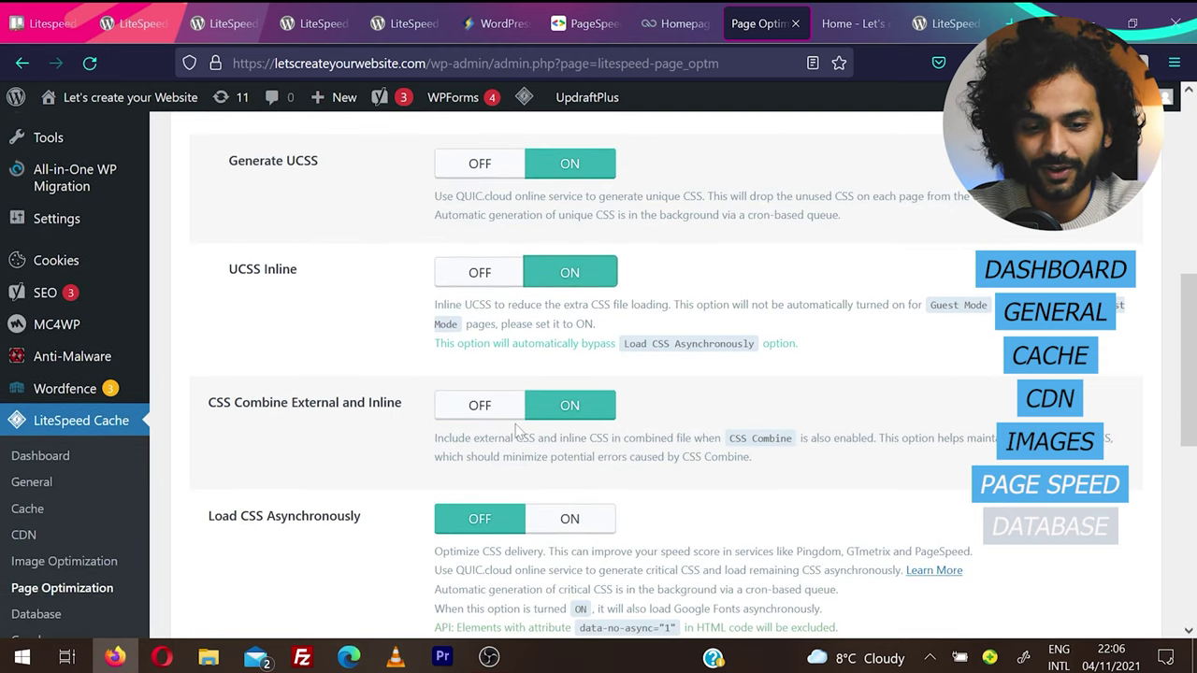
# Turn on Load CSS Asynchronously and CCSS Per URL, and set Font Display Optimization to Swap.
pyautogui.scroll(-1, 552, 411)
pyautogui.click(569, 407)
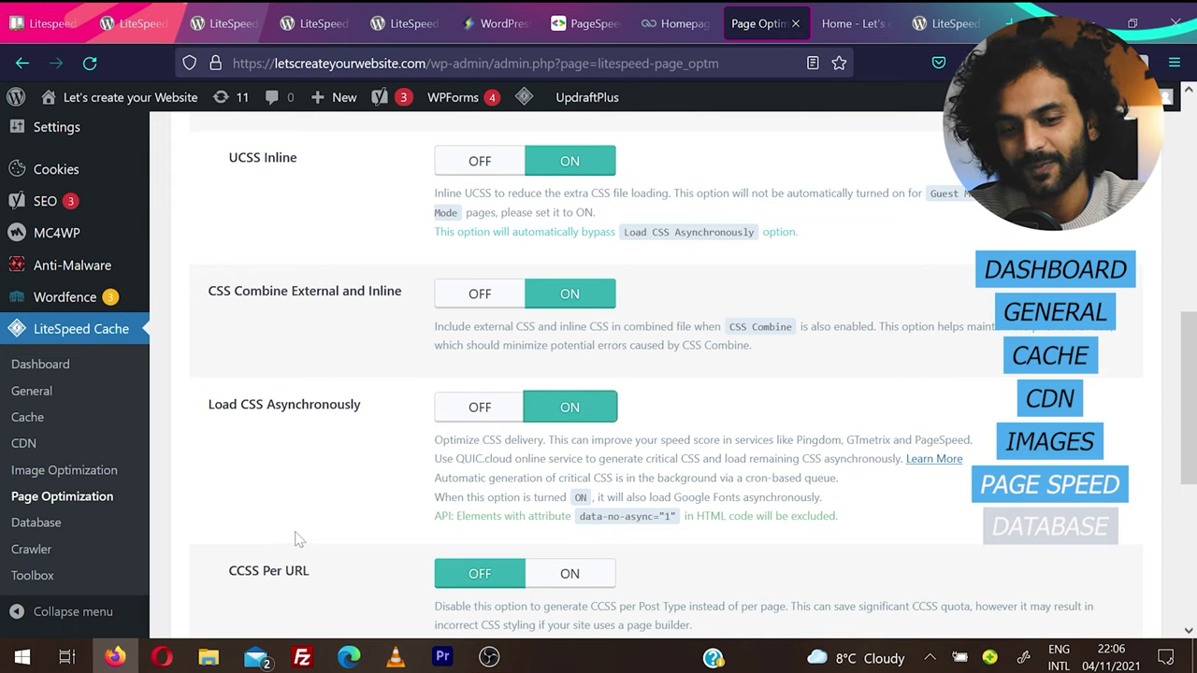
pyautogui.scroll(-2, 286, 536)
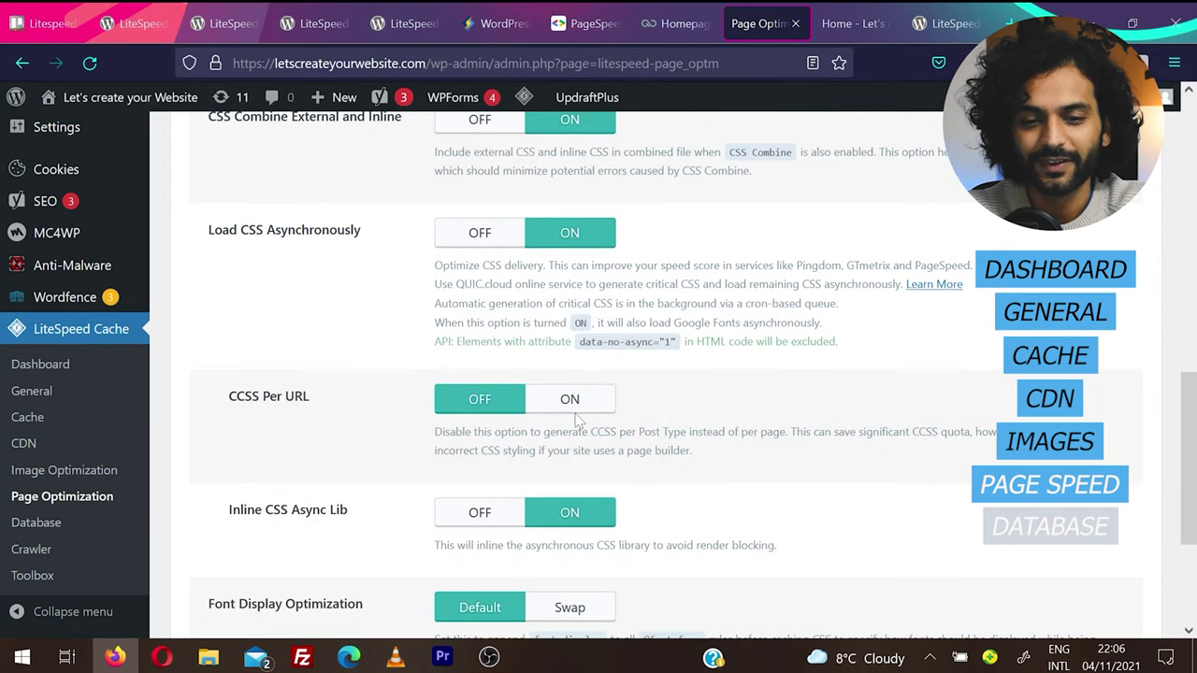
pyautogui.click(573, 407)
pyautogui.scroll(-2, 730, 470)
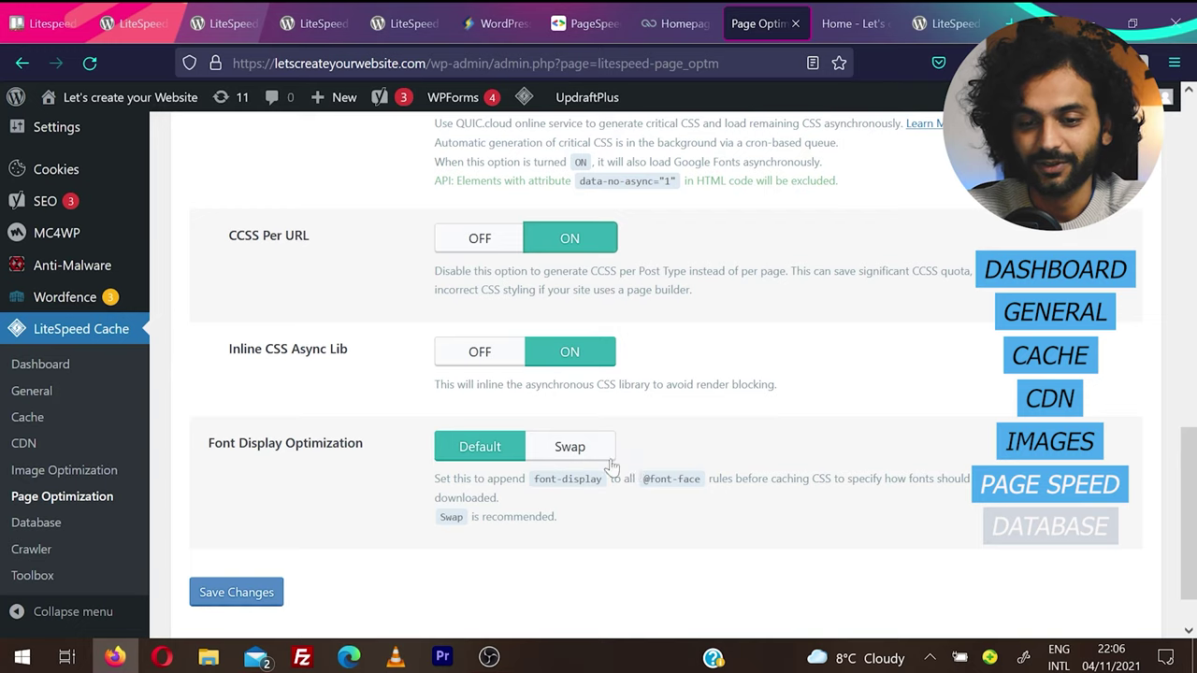
pyautogui.click(576, 448)
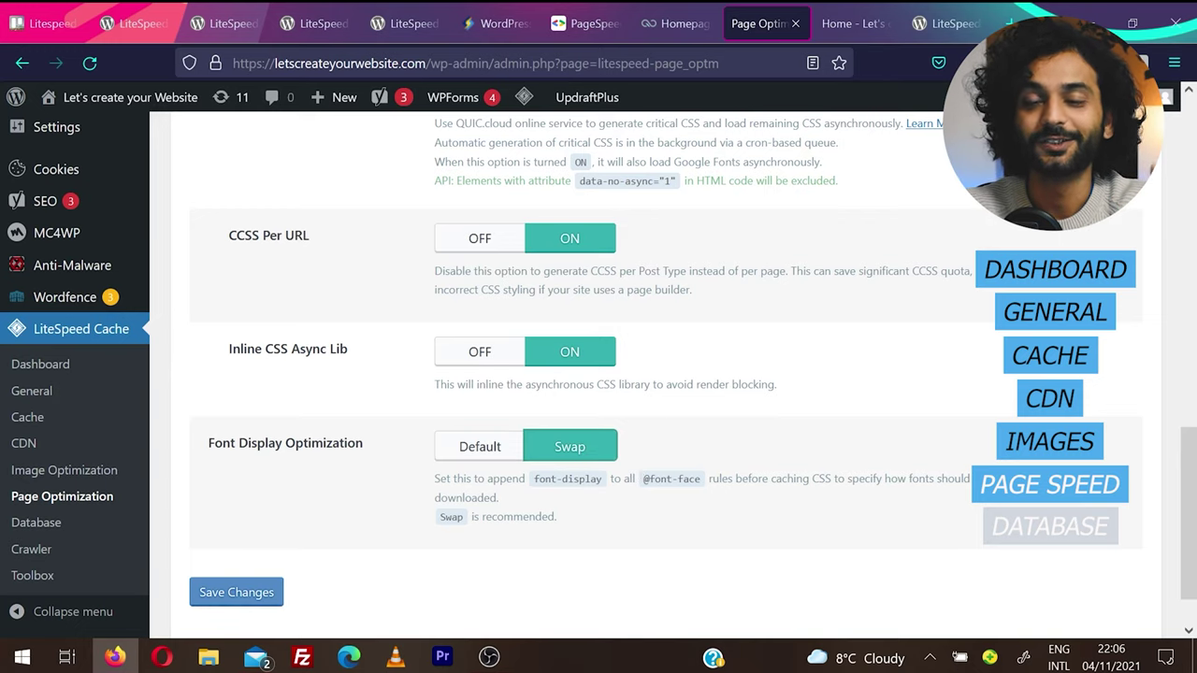
# Go to the JS settings of page optimization and turn on JS Minify and JS Combine.
pyautogui.scroll(10, 762, 394)
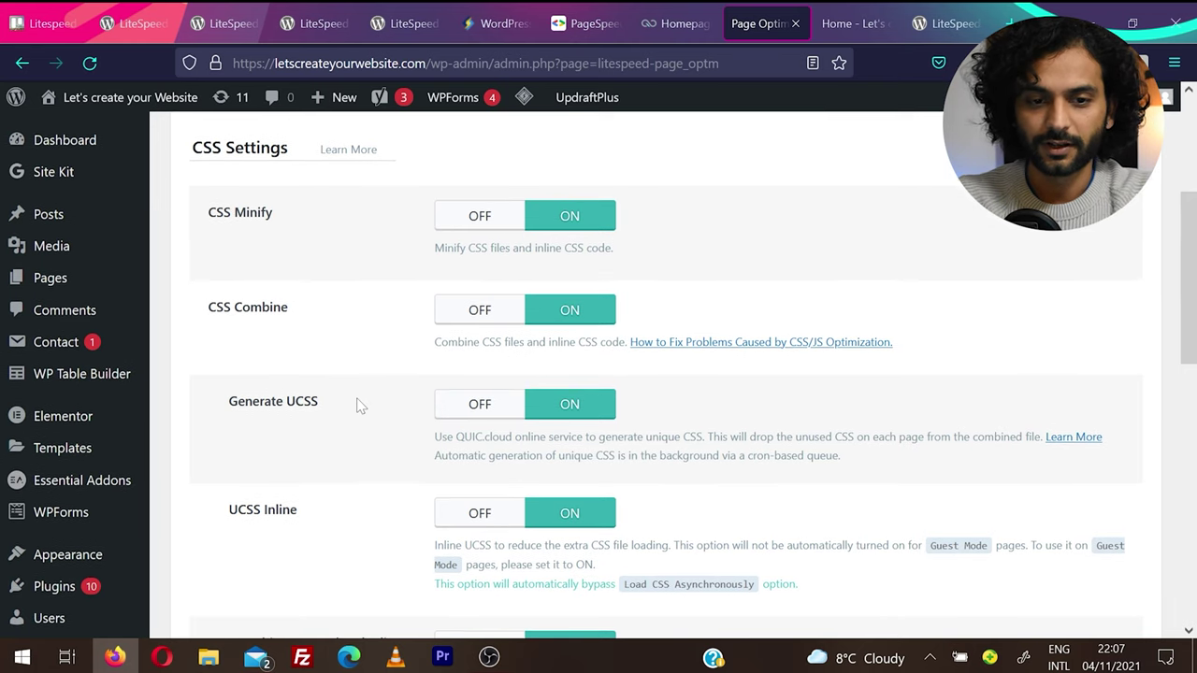
pyautogui.scroll(5, 358, 402)
pyautogui.click(347, 316)
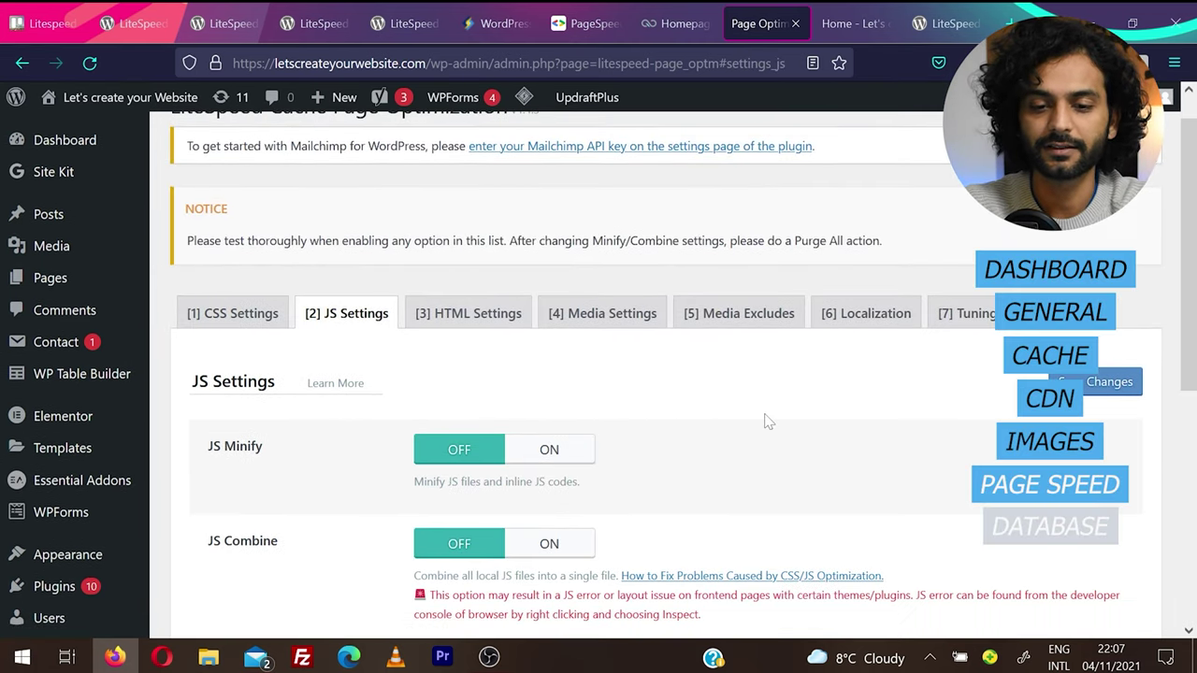
pyautogui.scroll(-3, 767, 420)
pyautogui.click(555, 290)
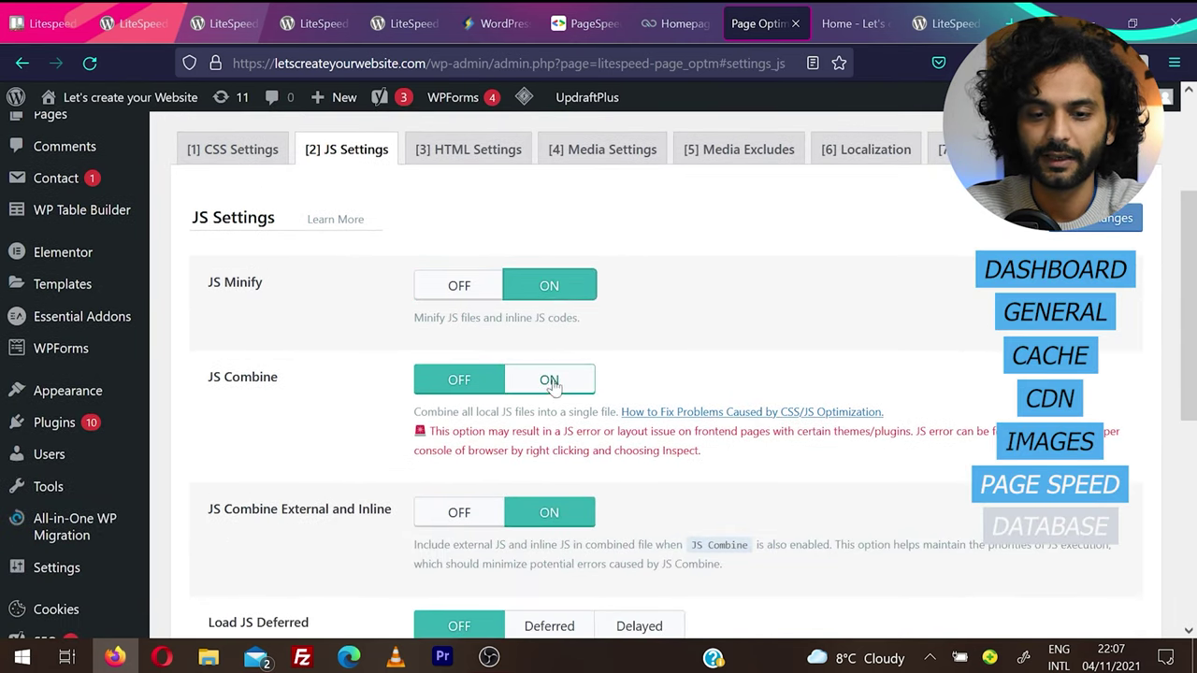
pyautogui.click(549, 381)
pyautogui.scroll(-4, 552, 397)
# Set Load JS Deferred to Deferred and save the page optimization changes.
pyautogui.click(551, 396)
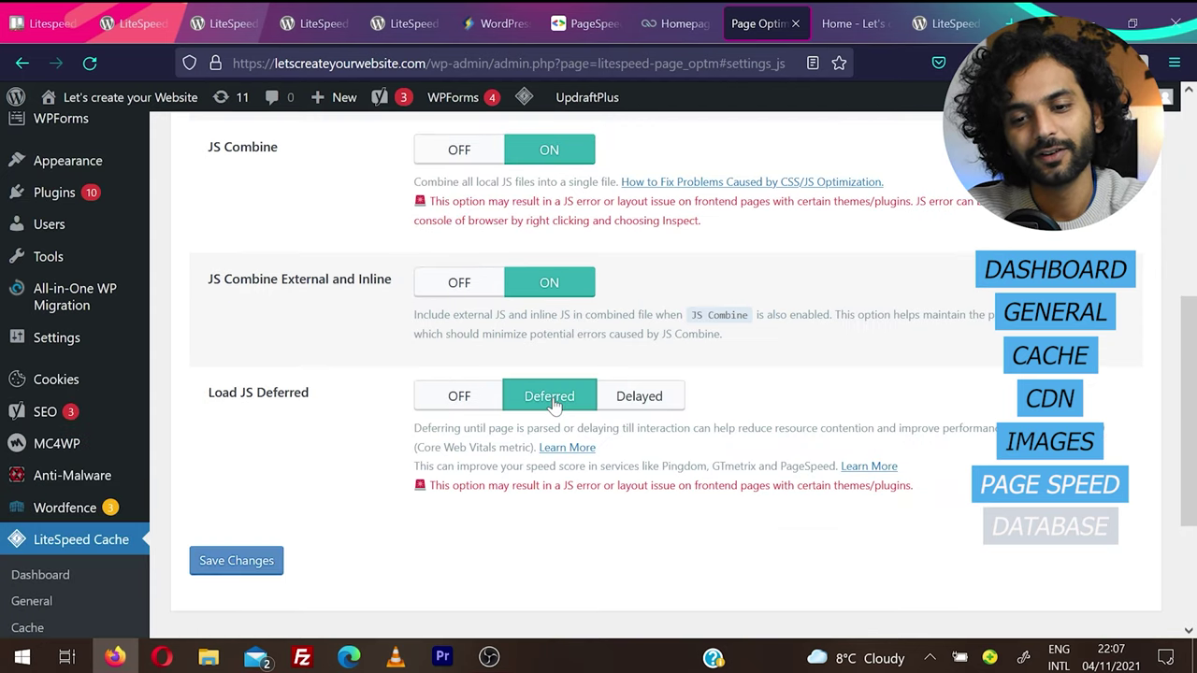
pyautogui.scroll(-1, 554, 400)
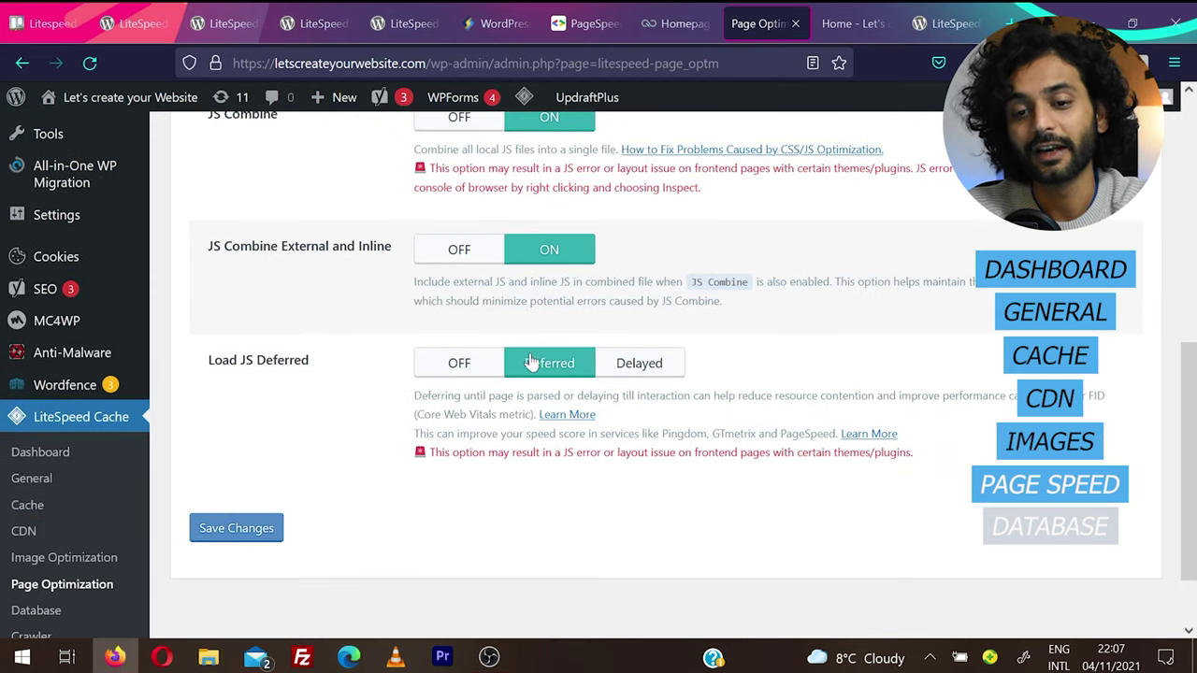
pyautogui.click(639, 363)
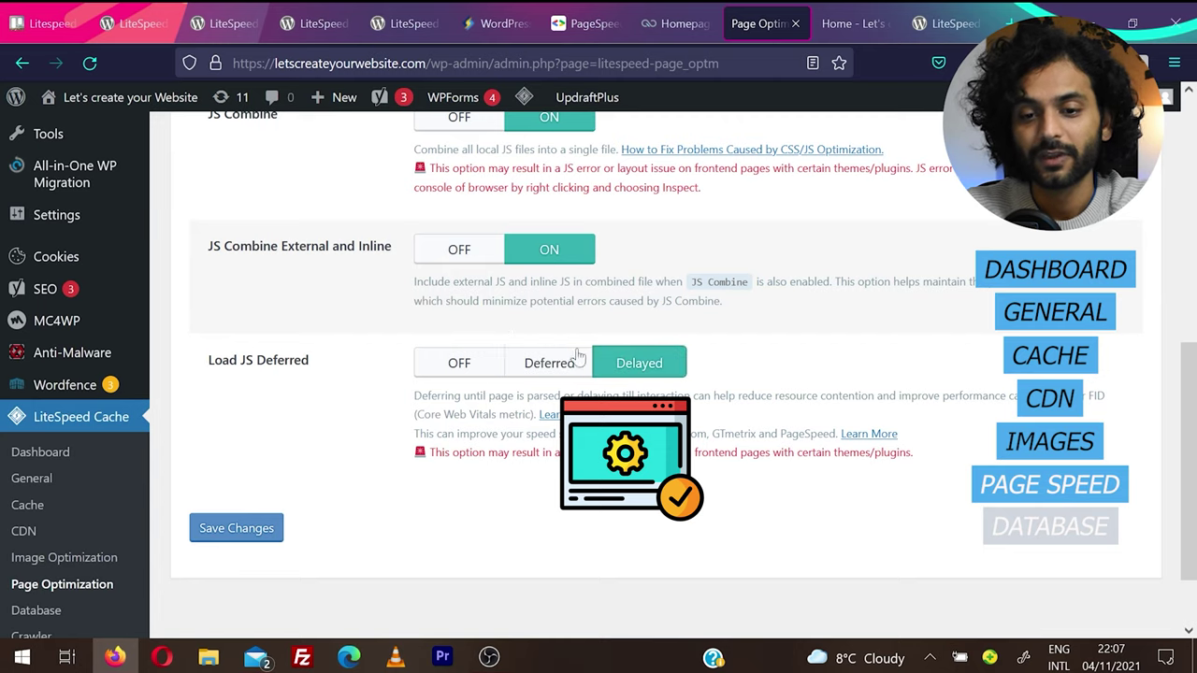
pyautogui.click(456, 362)
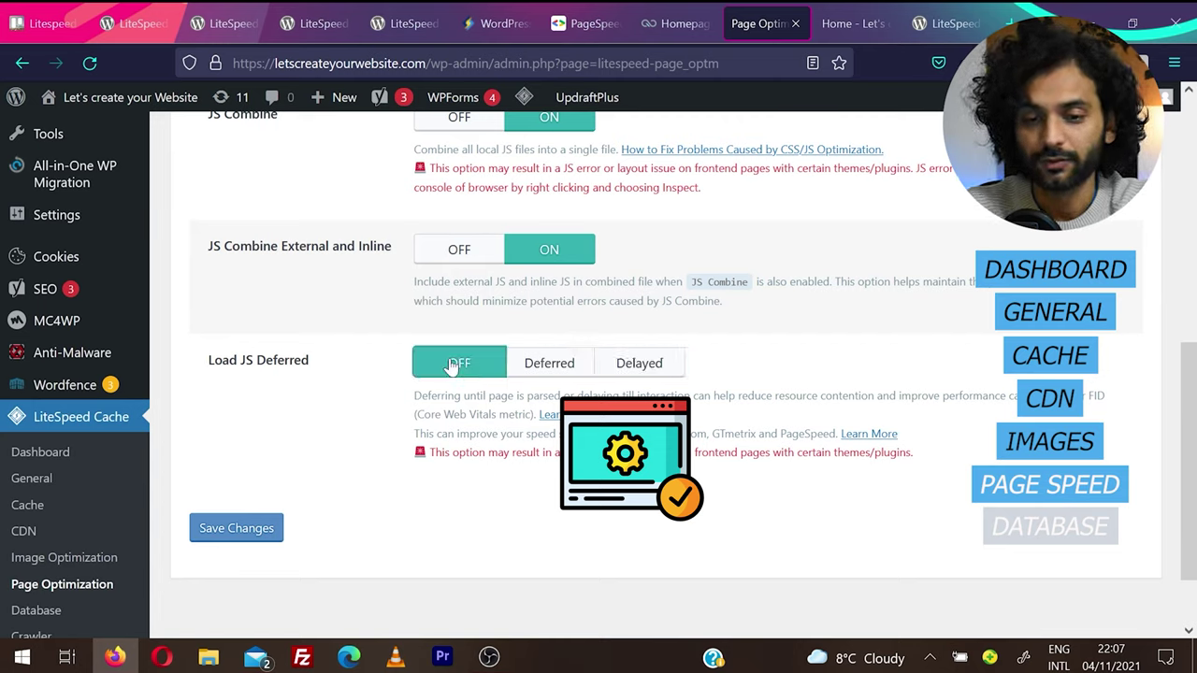
pyautogui.click(543, 363)
pyautogui.click(254, 529)
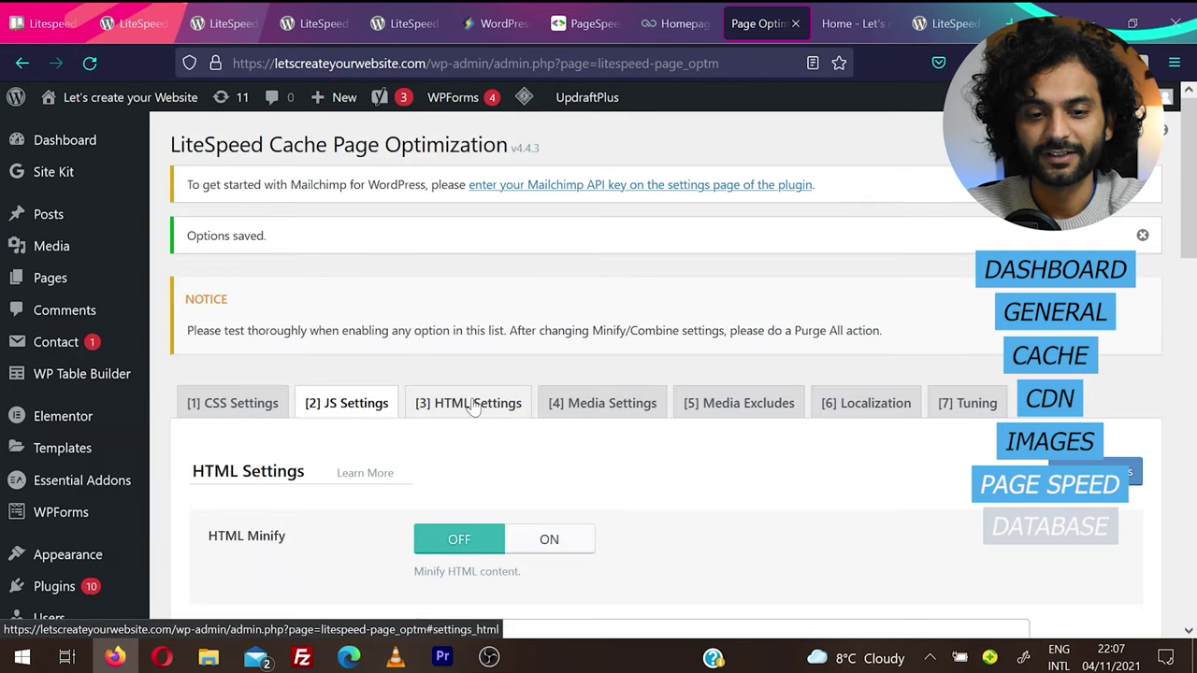
# Go to the HTML settings of page optimization and turn on HTML Minify and DNS Prefetch Control.
pyautogui.click(468, 402)
pyautogui.scroll(-2, 695, 499)
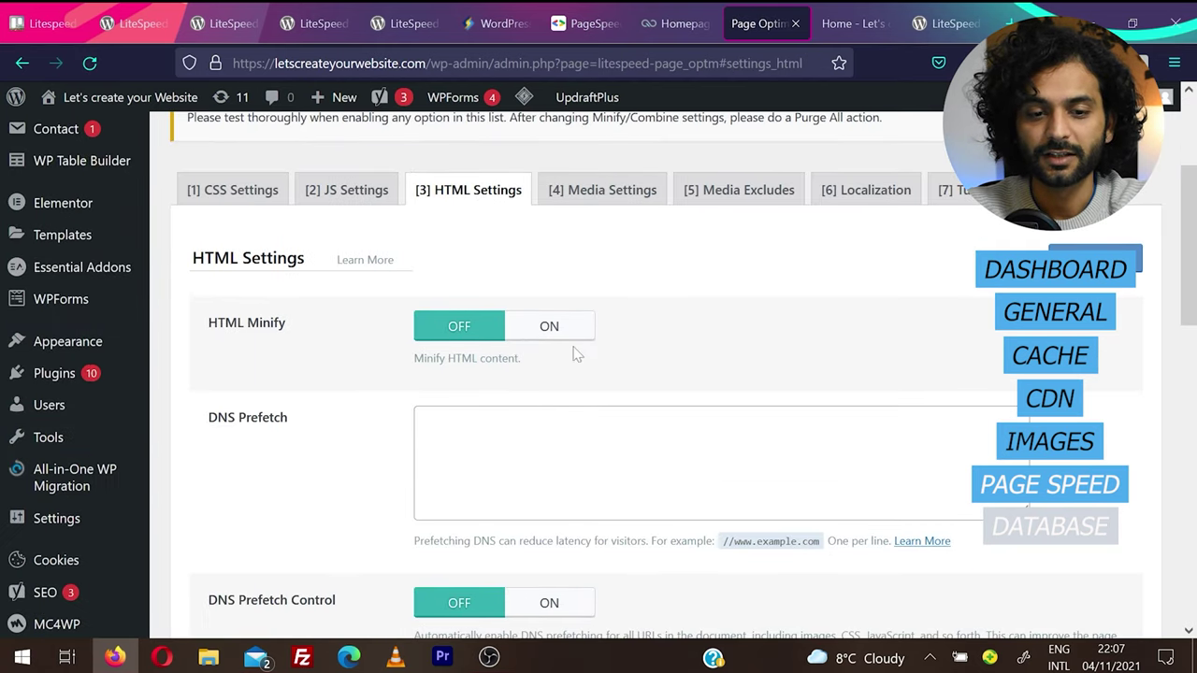
pyautogui.click(572, 347)
pyautogui.scroll(-2, 679, 355)
pyautogui.scroll(-2, 678, 356)
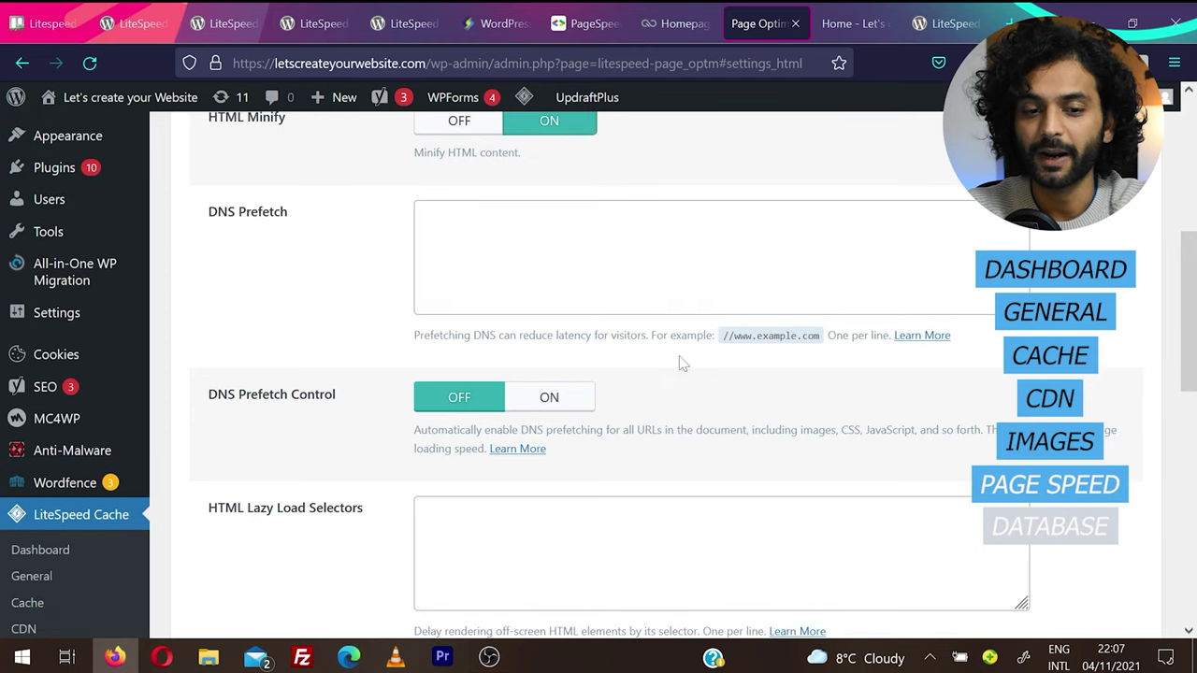
pyautogui.click(554, 318)
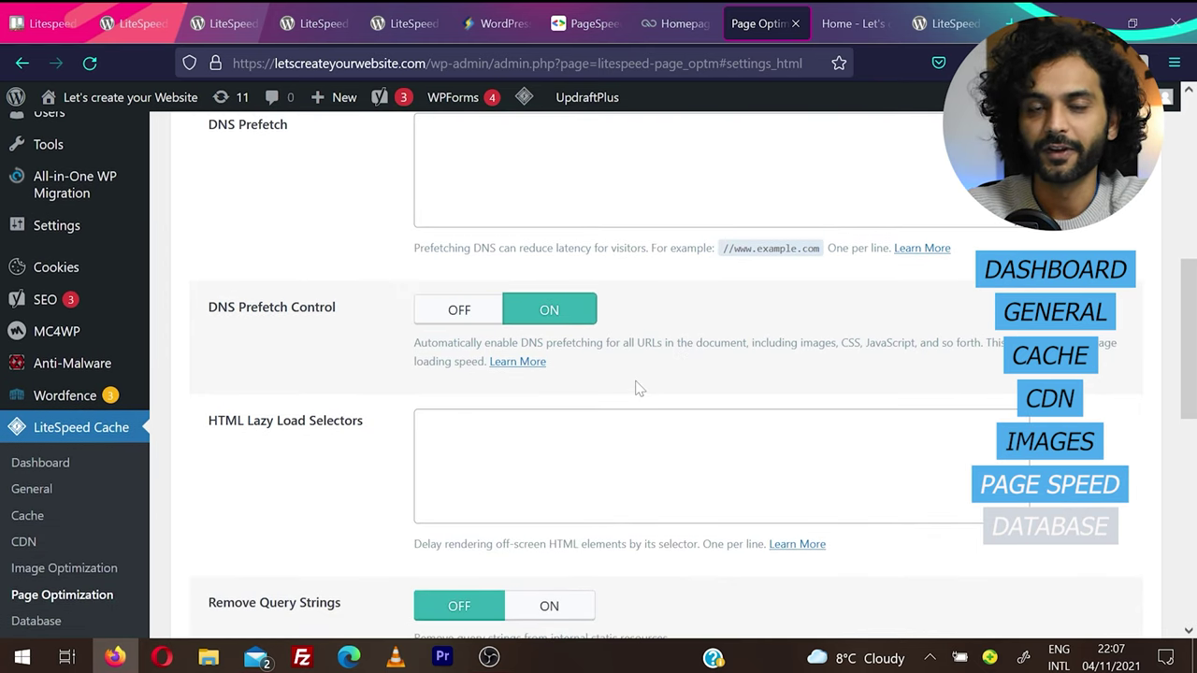
# Turn on Remove Query Strings, Load Google Fonts Asynchronously and Remove WordPress Emoji, and save the HTML settings.
pyautogui.scroll(-3, 635, 388)
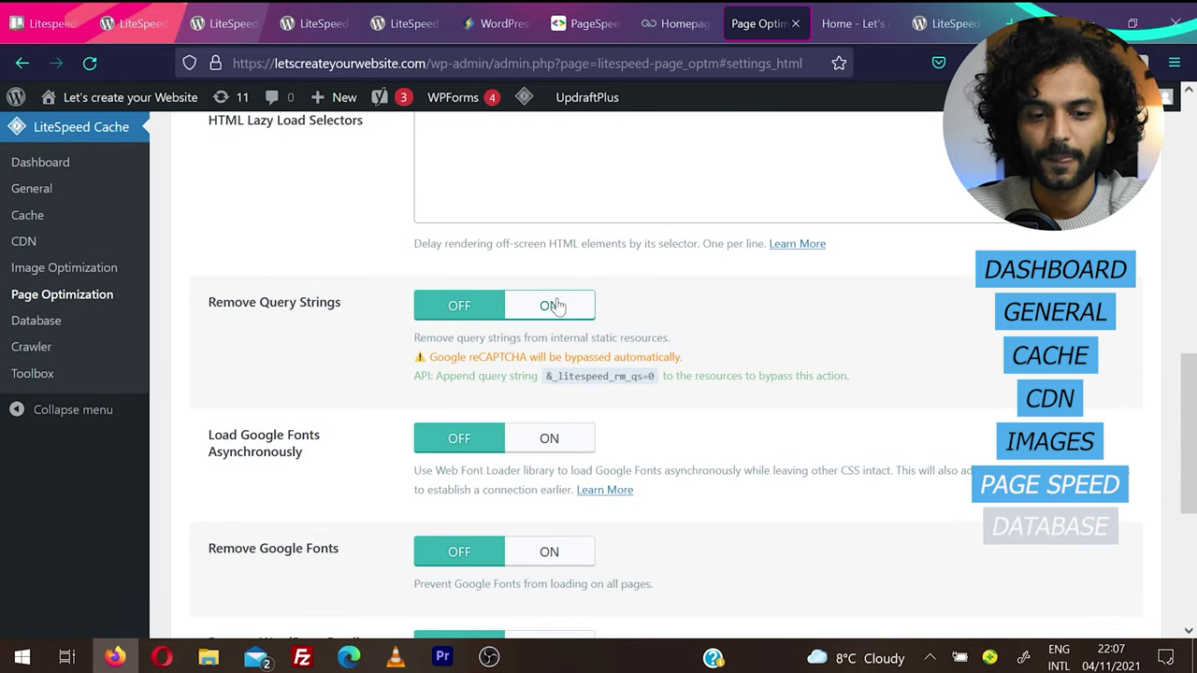
pyautogui.click(550, 306)
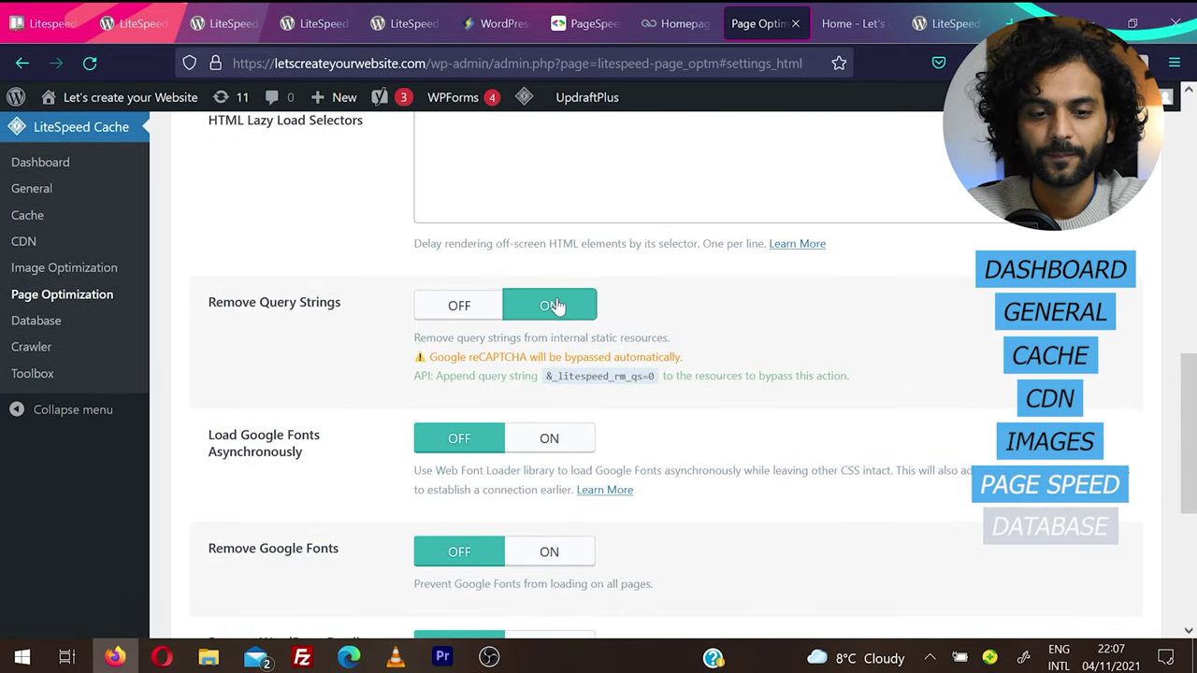
pyautogui.click(548, 440)
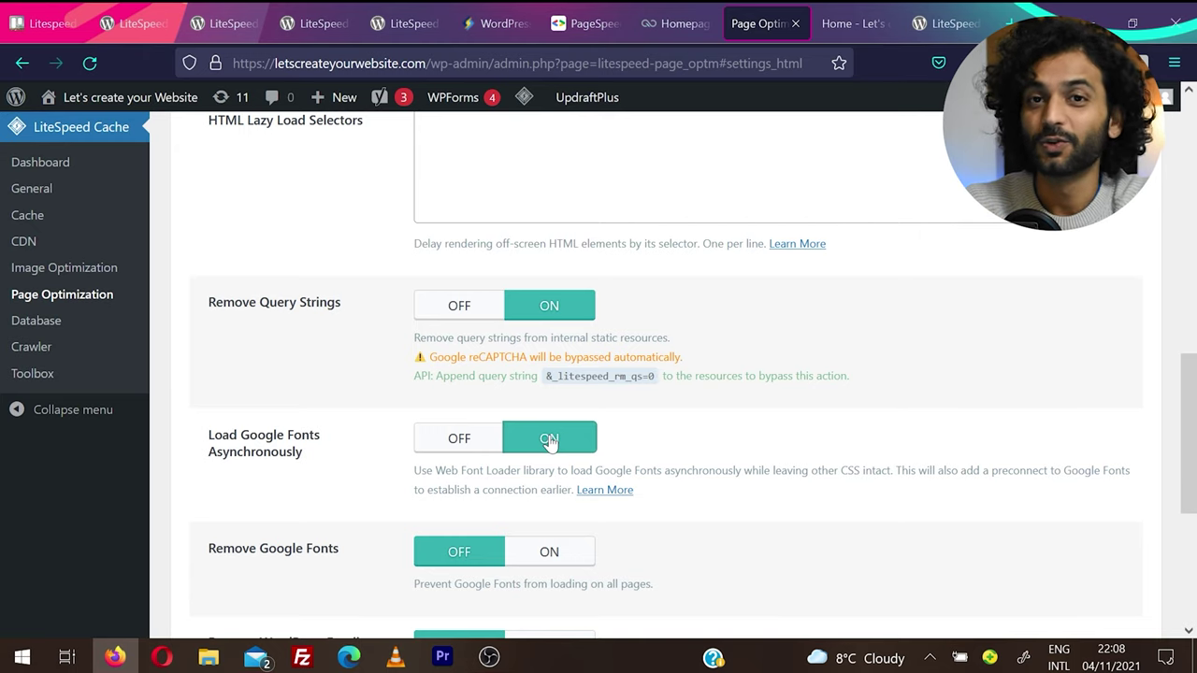
pyautogui.scroll(-2, 640, 516)
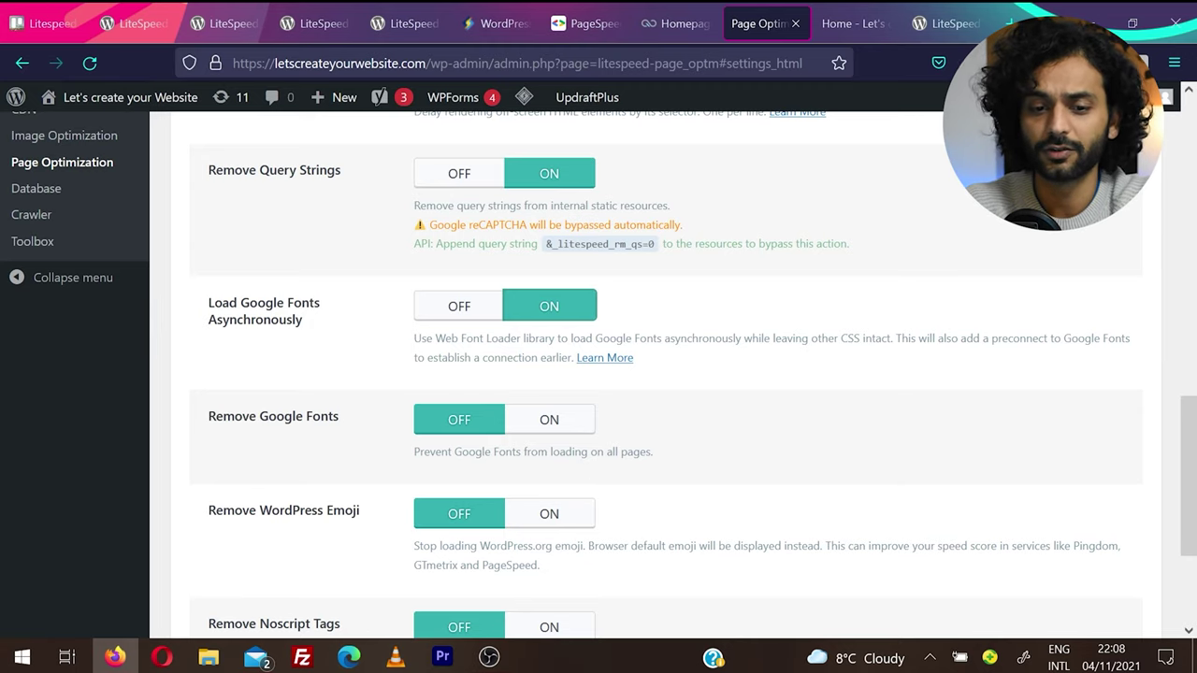
pyautogui.scroll(-2, 668, 474)
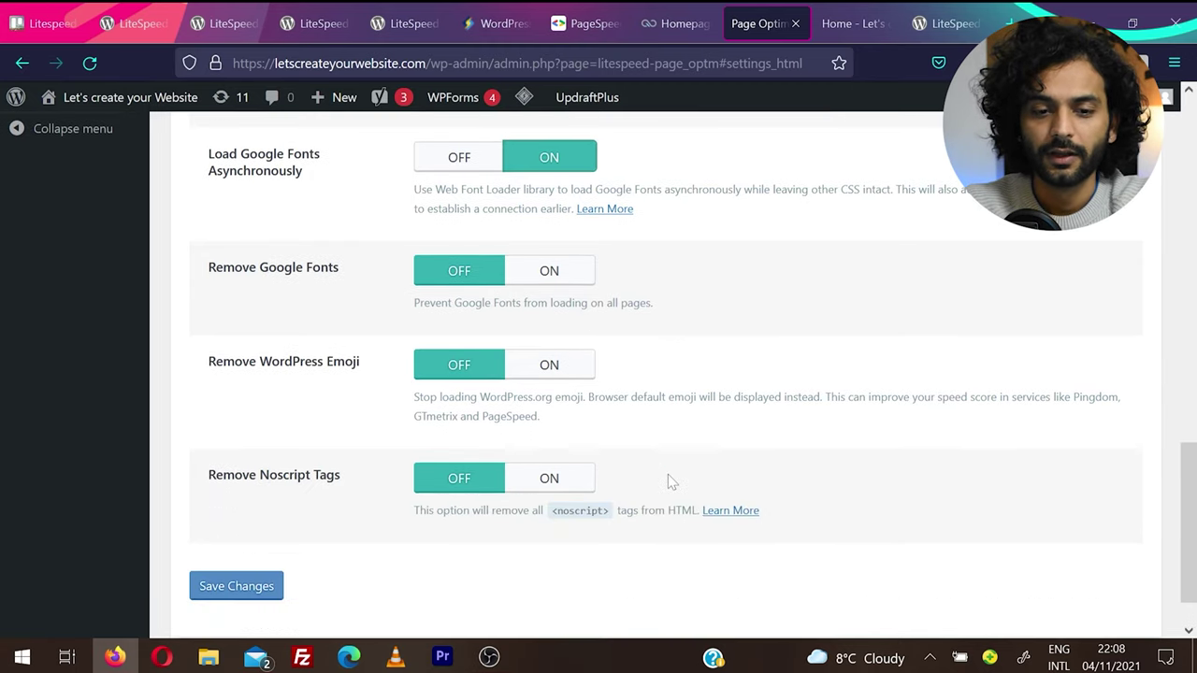
pyautogui.click(547, 364)
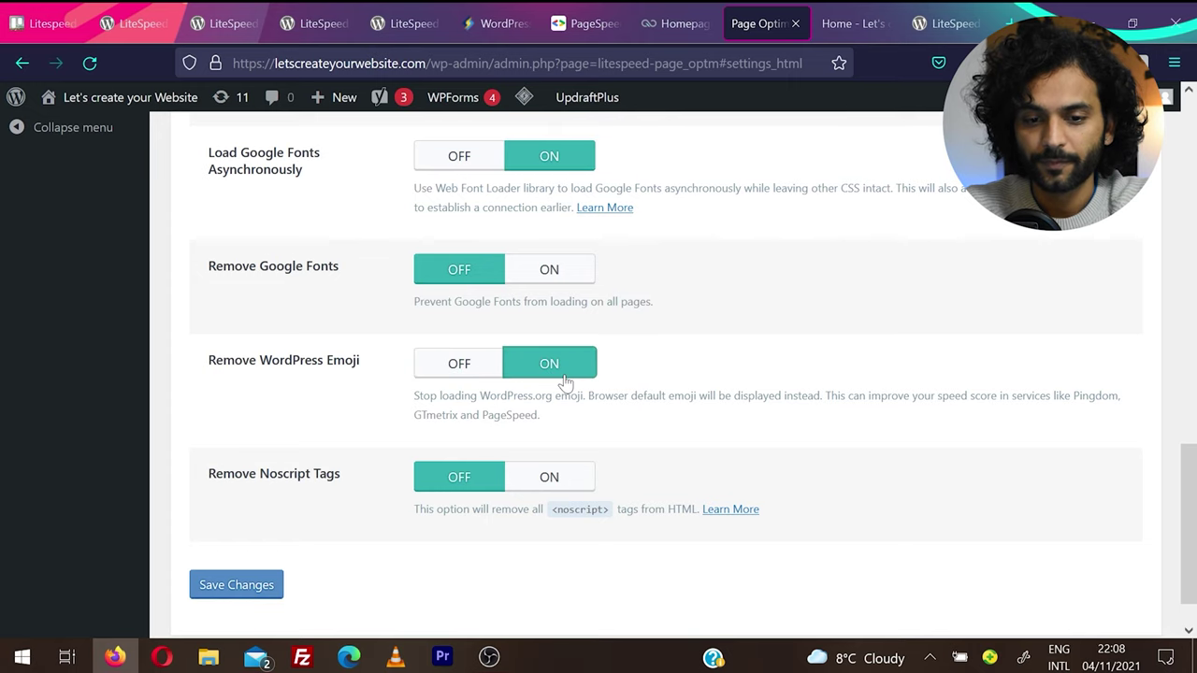
pyautogui.click(266, 603)
# Go to the media settings of page optimization and turn on Lazy Load Images and Responsive Placeholder.
pyautogui.click(610, 406)
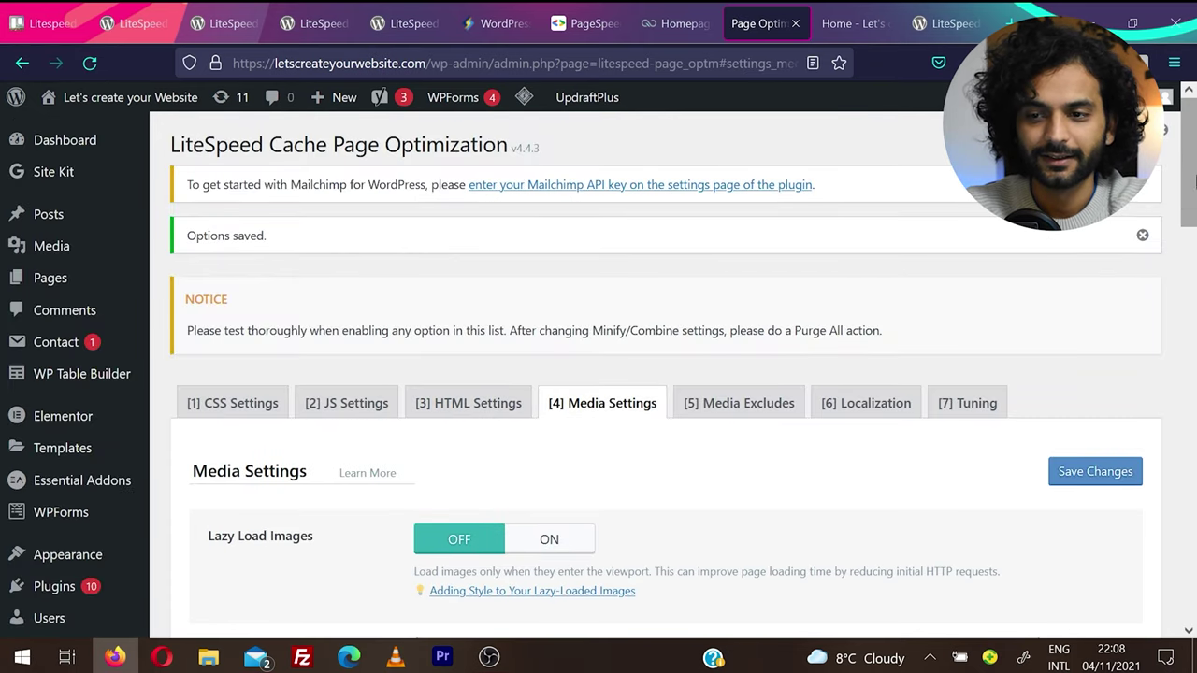
pyautogui.scroll(-3, 609, 243)
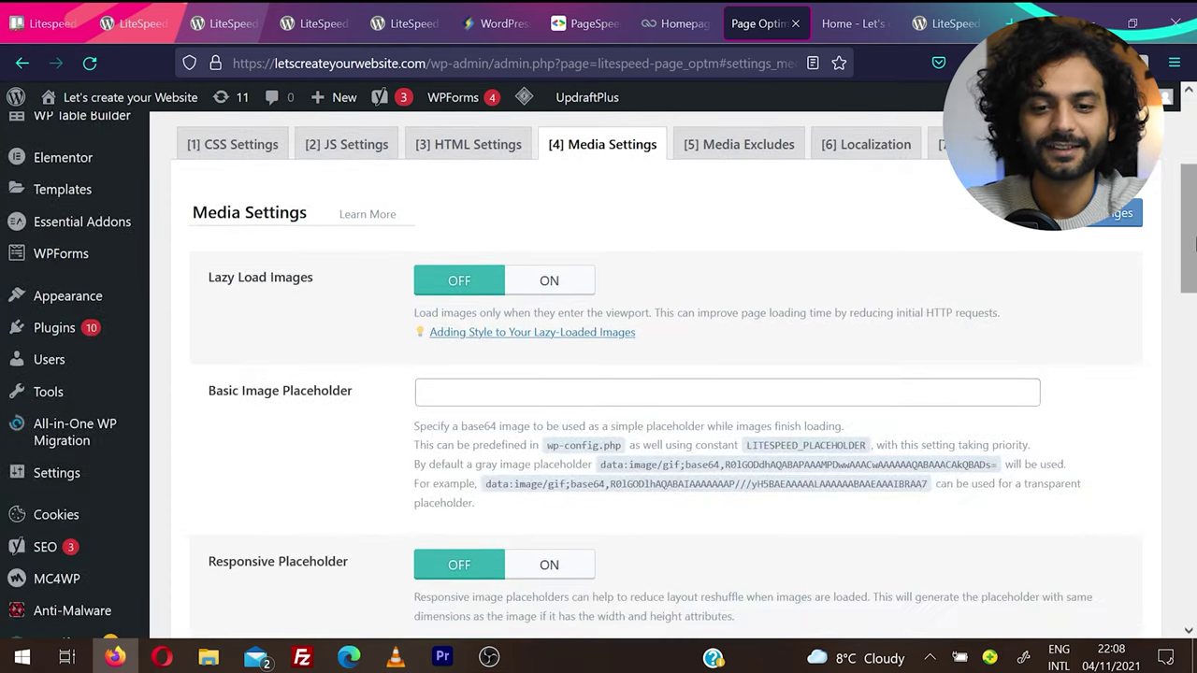
pyautogui.click(552, 281)
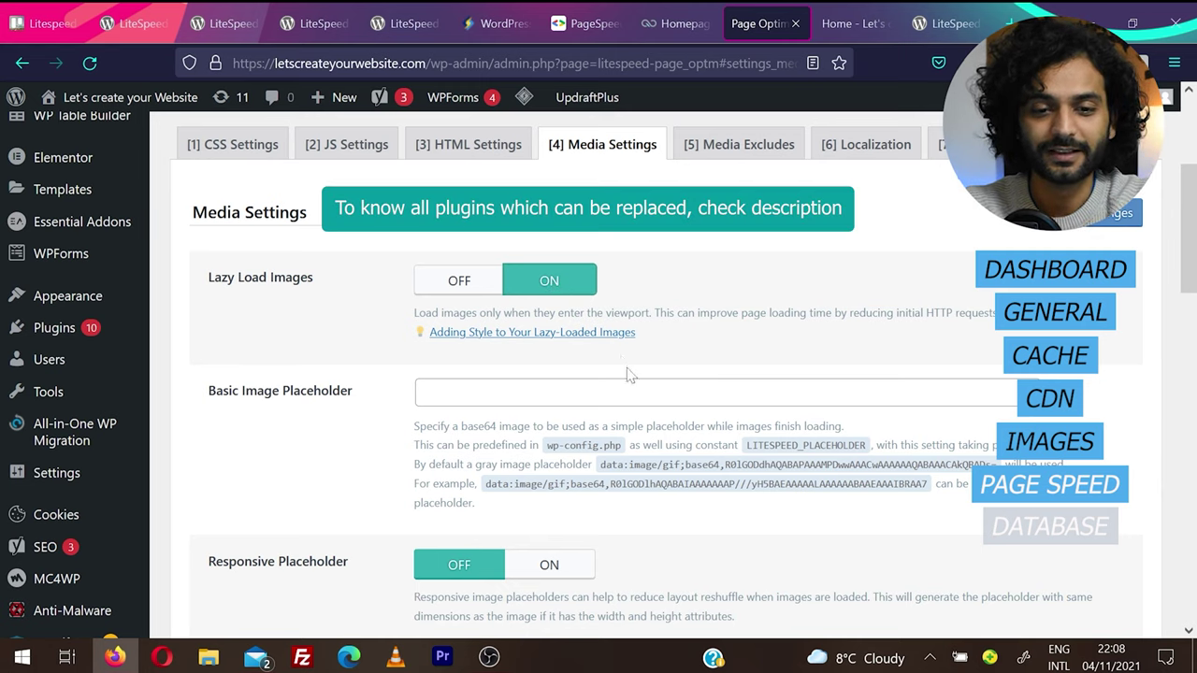
pyautogui.scroll(-1, 631, 376)
pyautogui.scroll(-1, 599, 374)
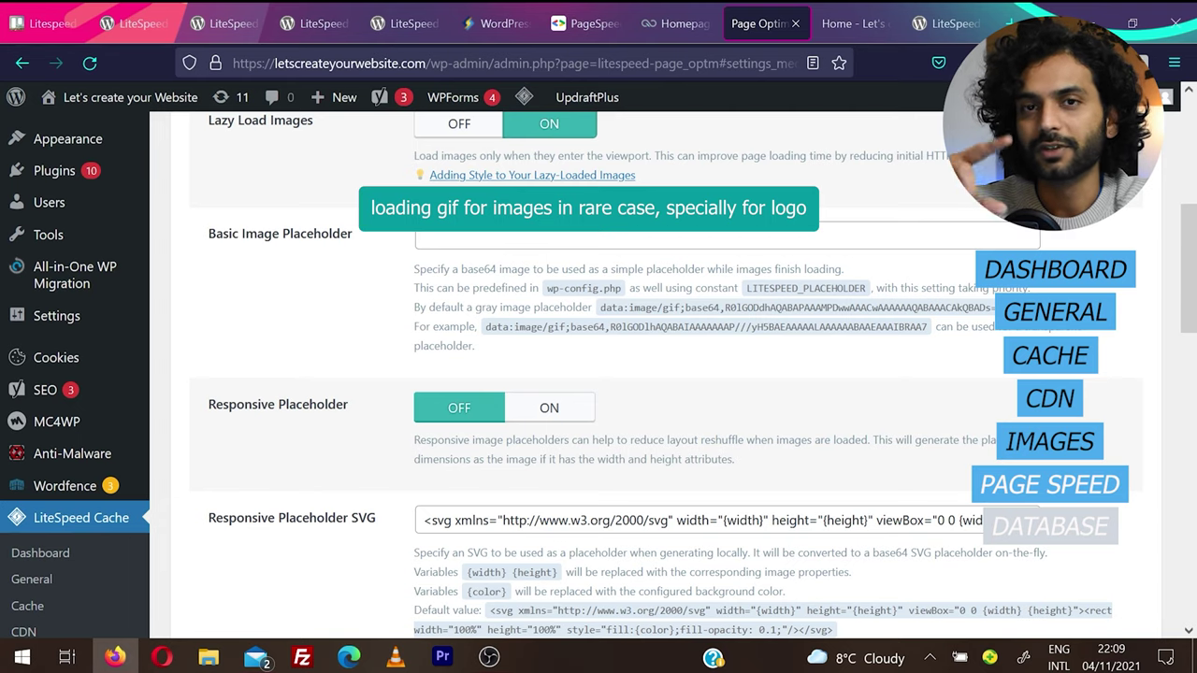
pyautogui.scroll(-2, 545, 313)
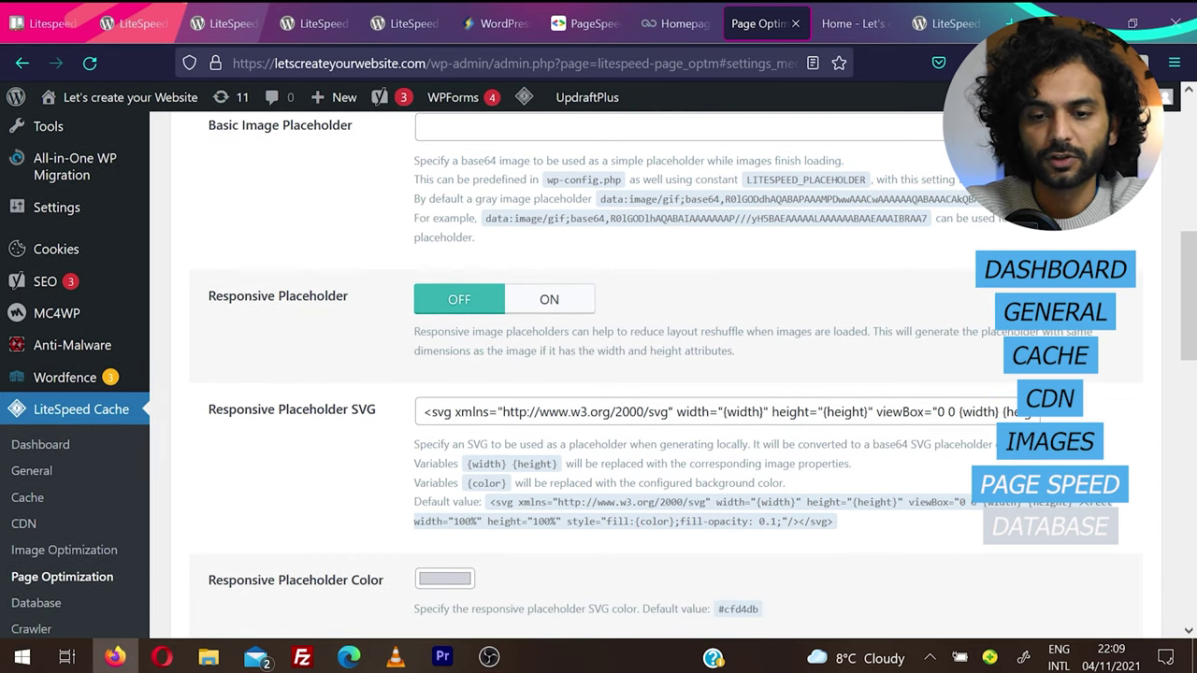
pyautogui.click(549, 301)
# Turn on Lazy Load Iframes, Add Missing Sizes and Inline Lazy Load Images Library, and save the media settings.
pyautogui.scroll(-5, 338, 383)
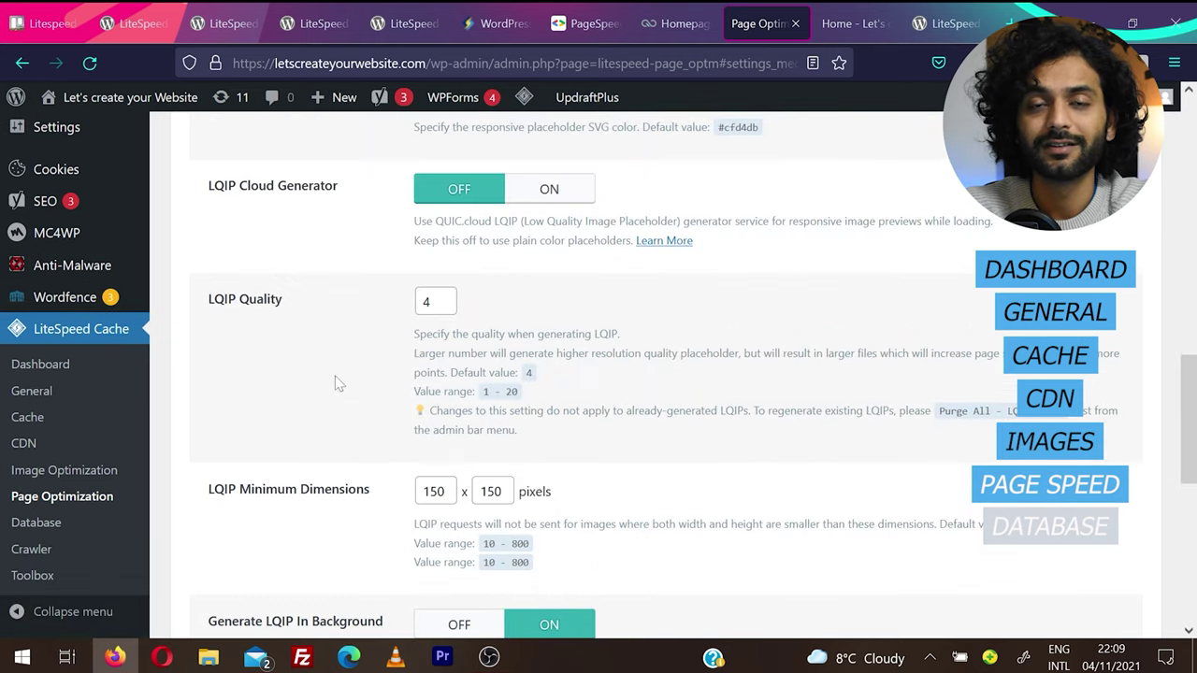
pyautogui.scroll(-5, 339, 383)
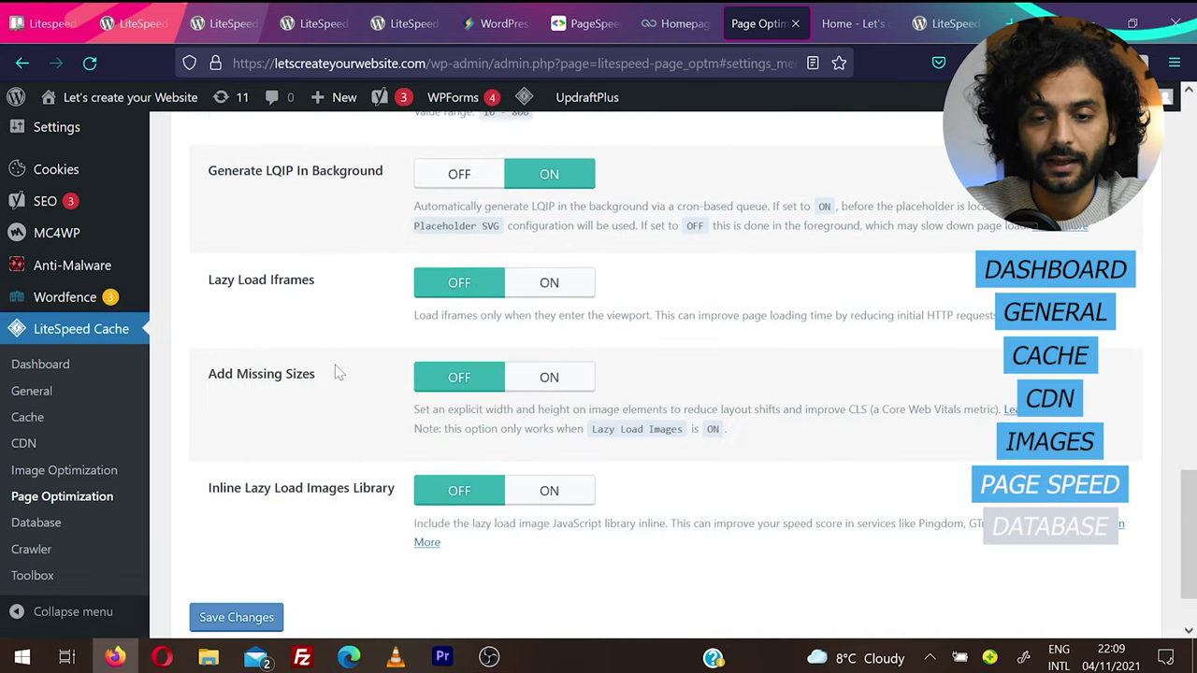
pyautogui.scroll(-1, 339, 372)
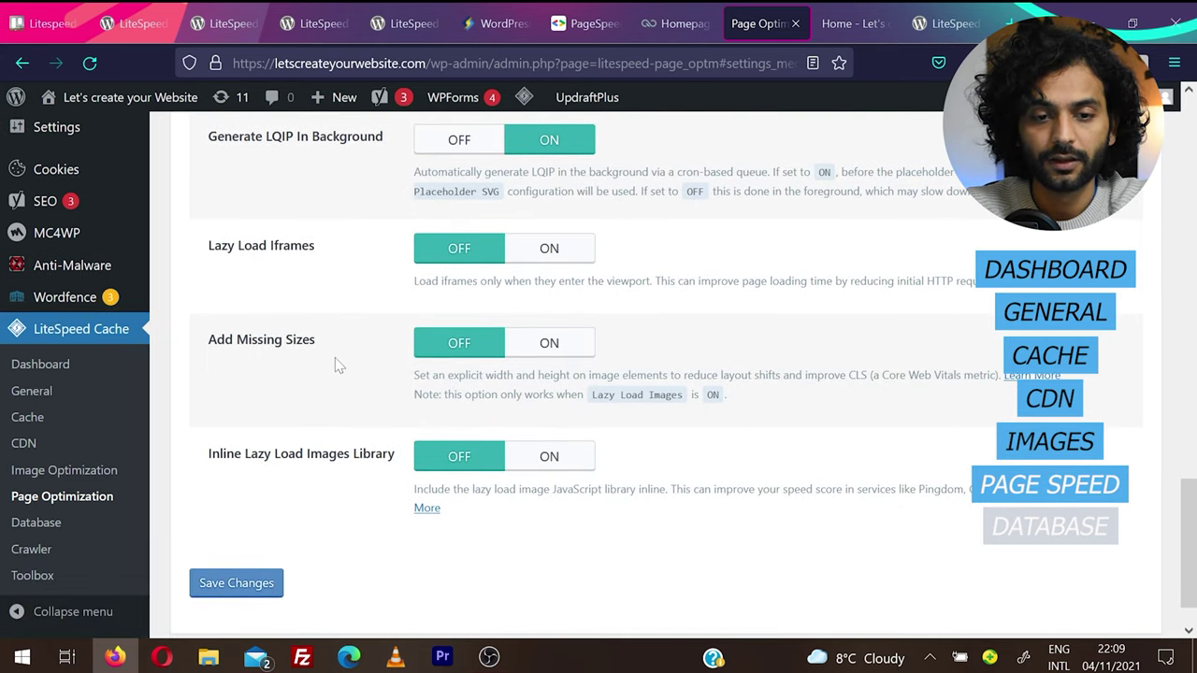
pyautogui.click(550, 250)
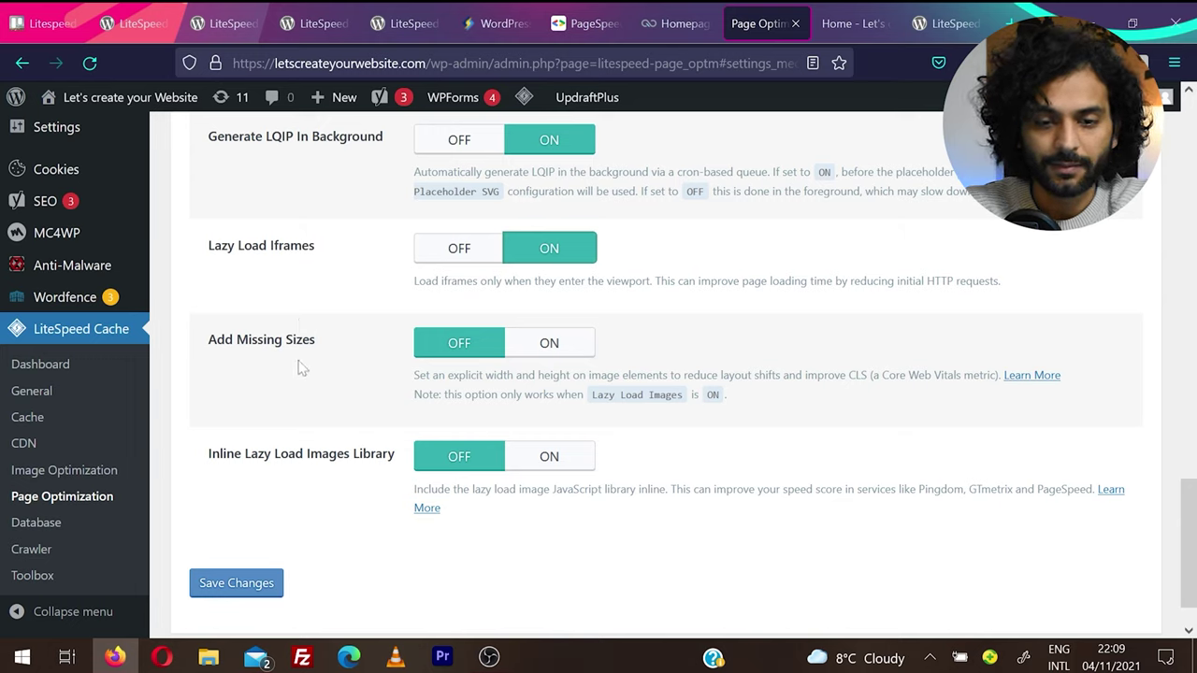
pyautogui.click(558, 342)
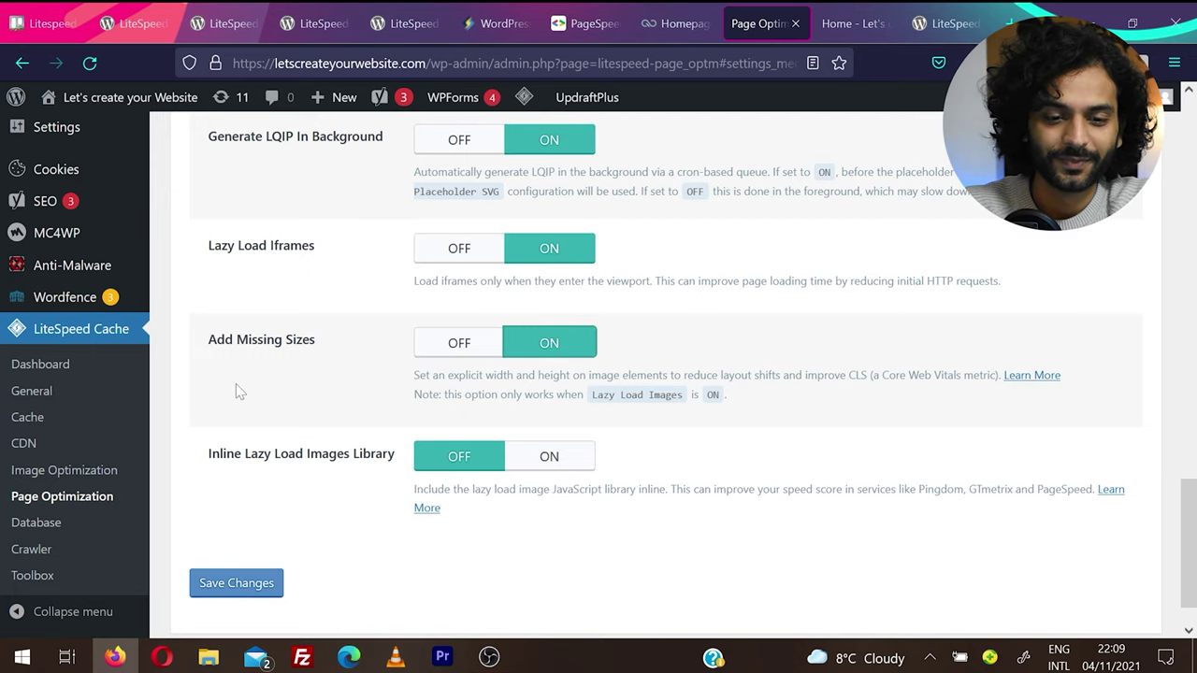
pyautogui.click(549, 456)
pyautogui.click(236, 583)
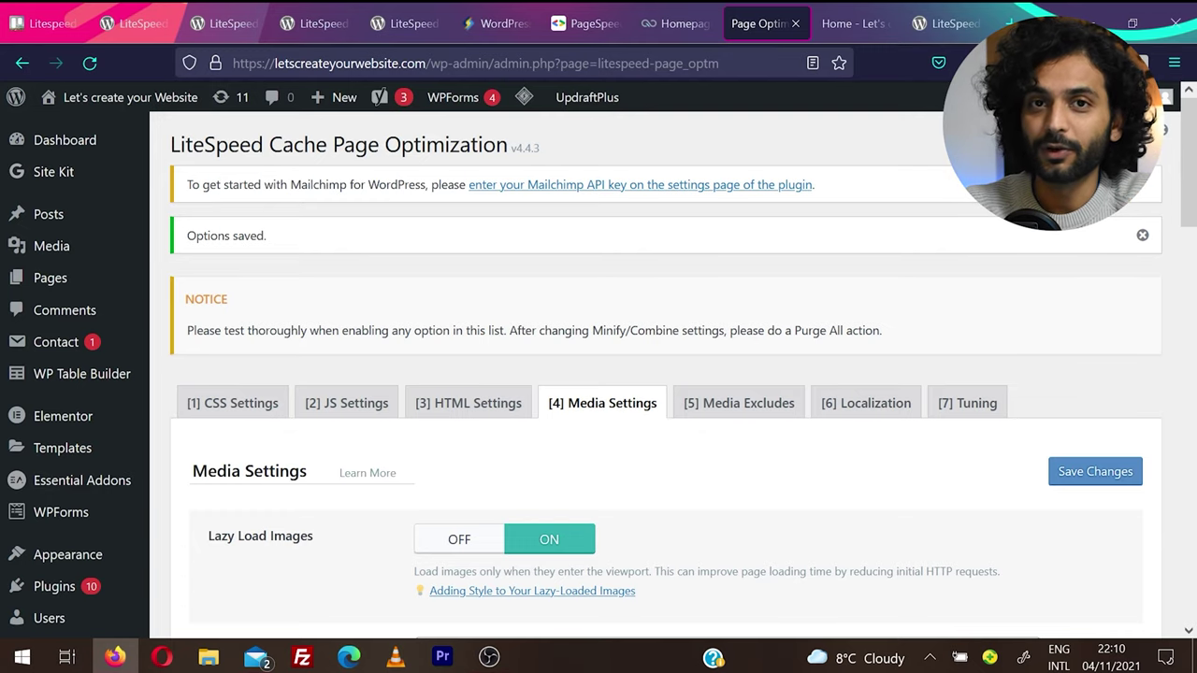
pyautogui.scroll(-2, 617, 331)
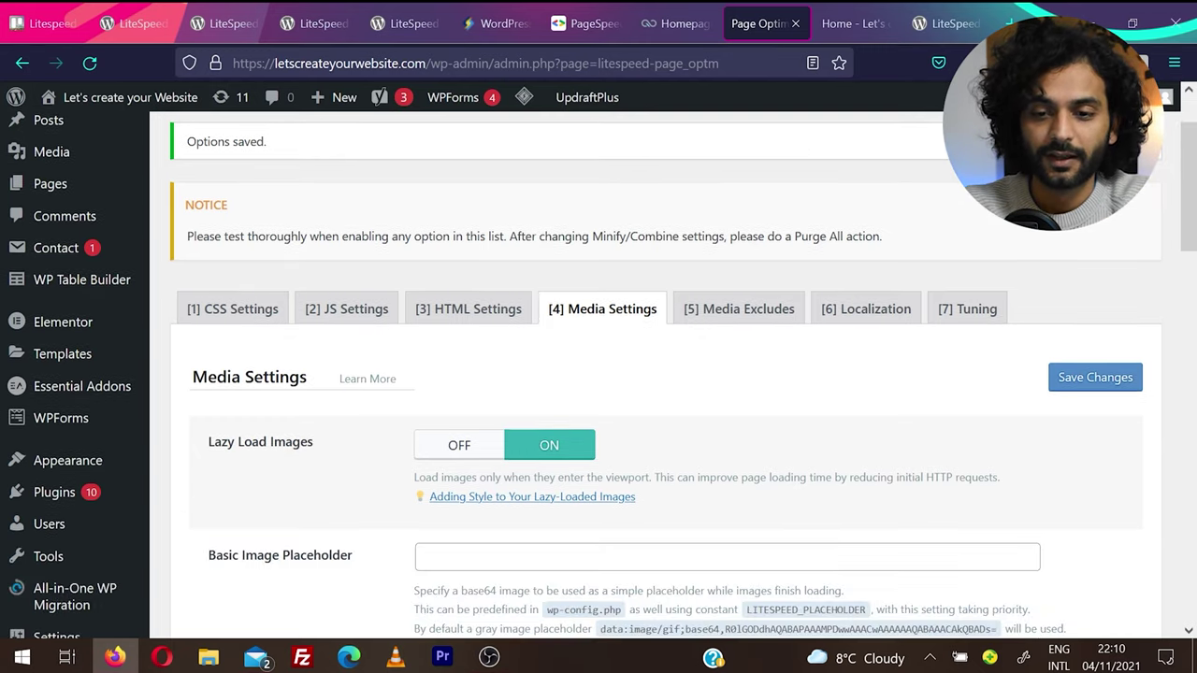
# Go past the media excludes to the localization settings of page optimization, turn on Gravatar Cache and save the changes.
pyautogui.click(716, 318)
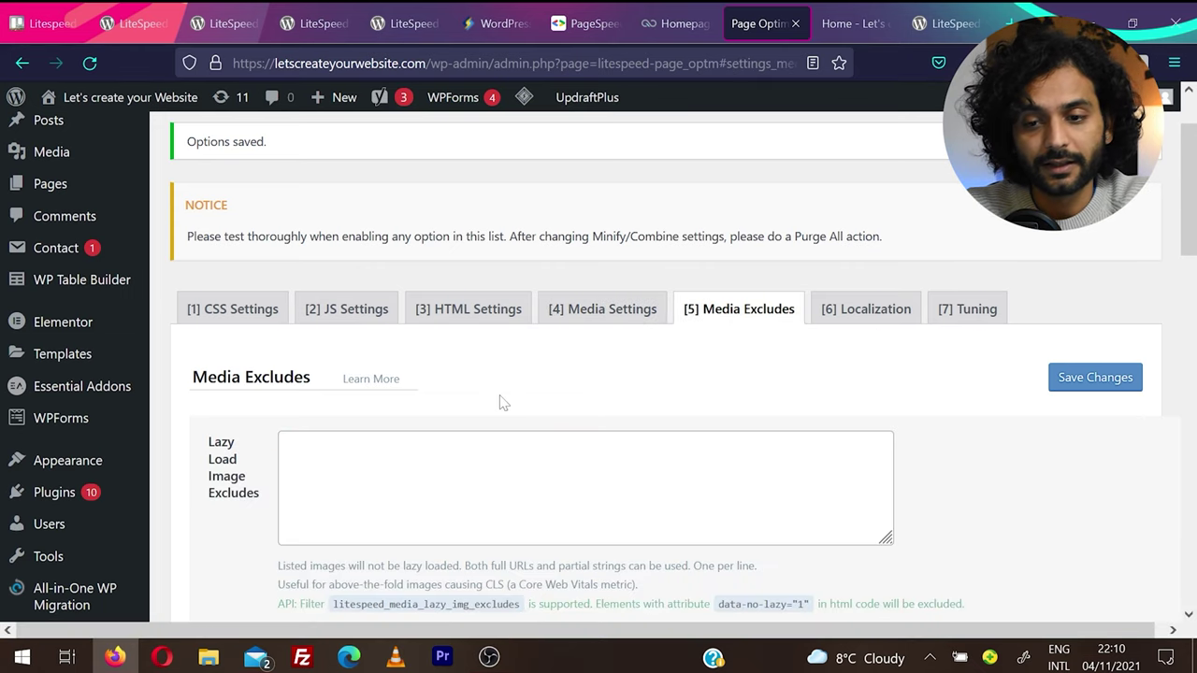
pyautogui.click(864, 314)
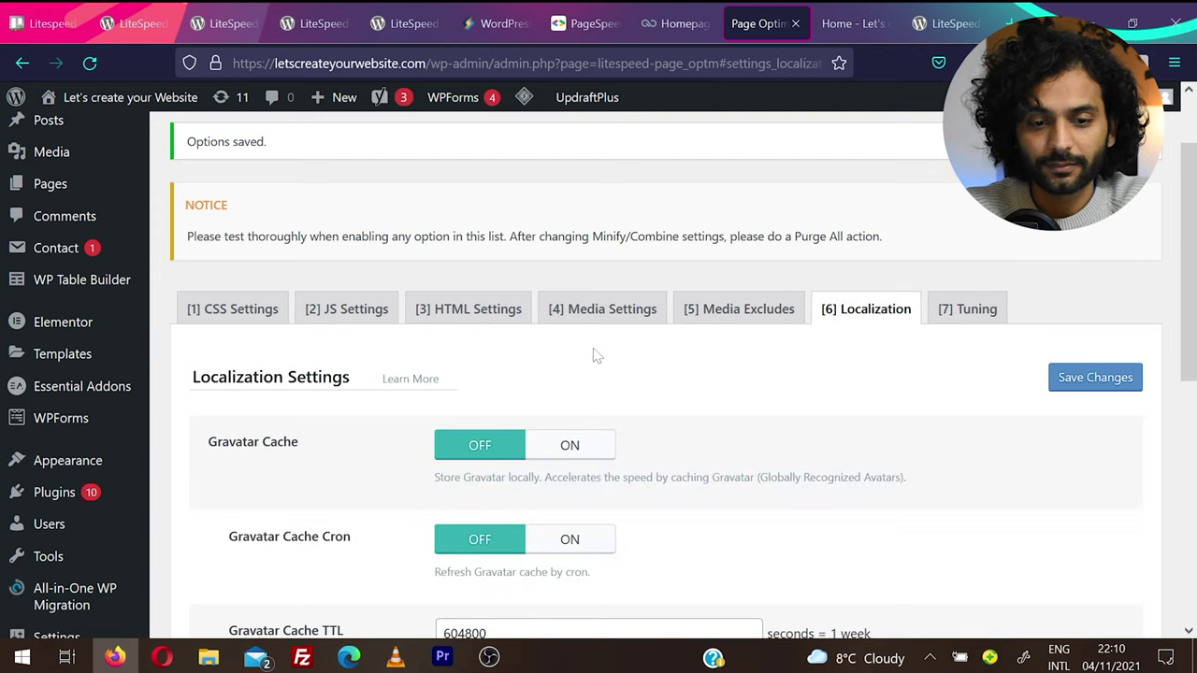
pyautogui.scroll(-2, 593, 352)
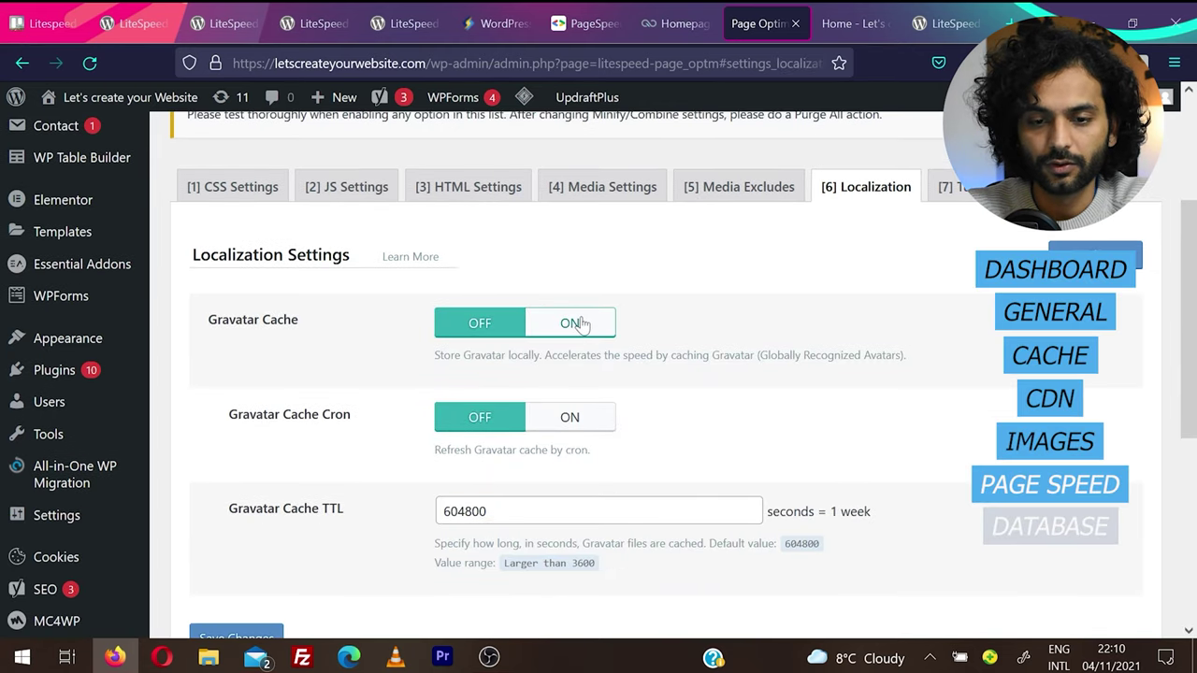
pyautogui.click(577, 322)
pyautogui.scroll(-1, 732, 434)
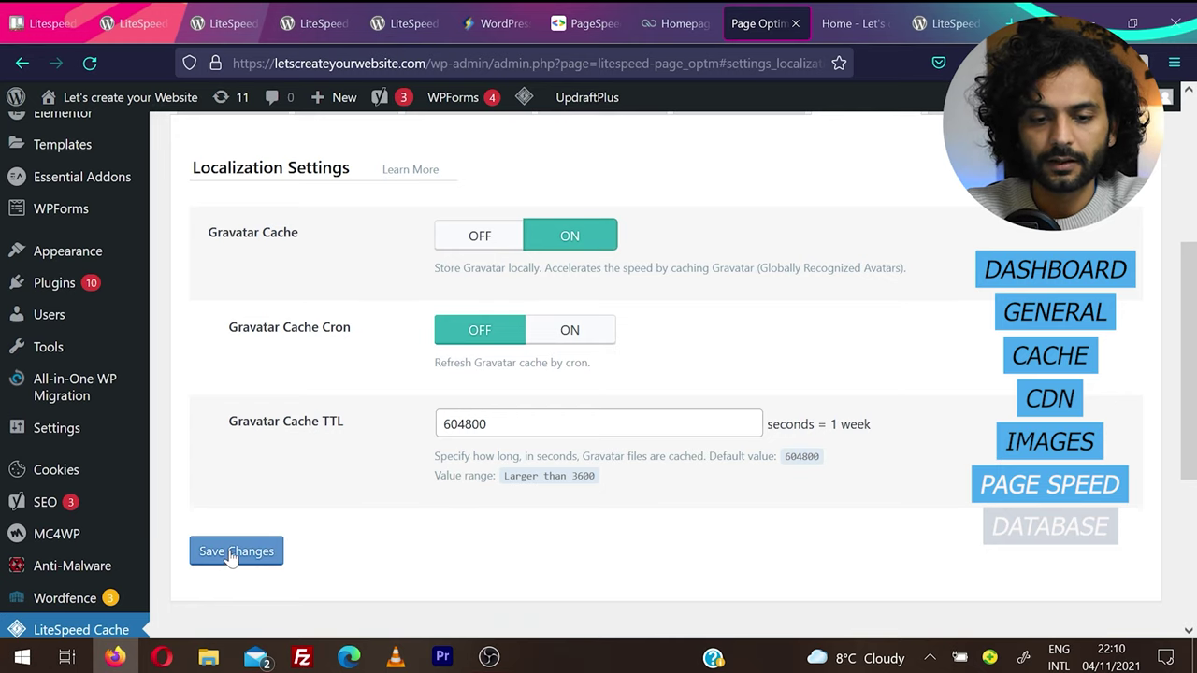
pyautogui.click(234, 553)
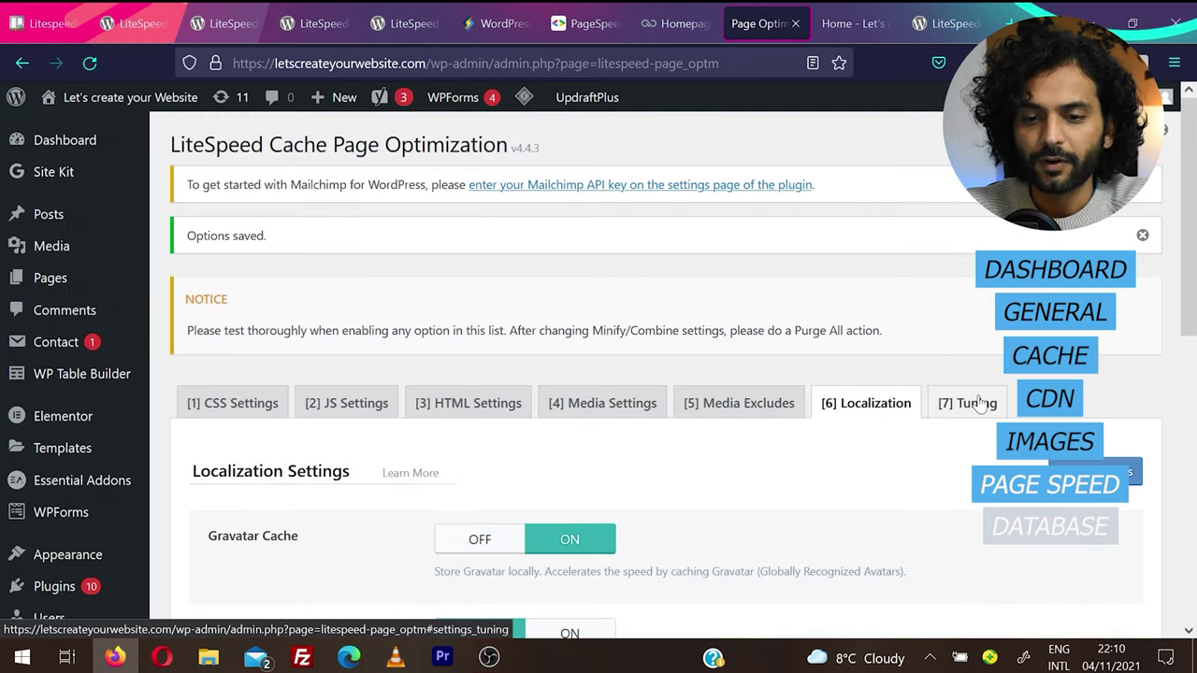
# Review the tuning settings of page optimization, from CSS Excludes through Role Excludes, and save them.
pyautogui.click(980, 402)
pyautogui.scroll(-4, 500, 366)
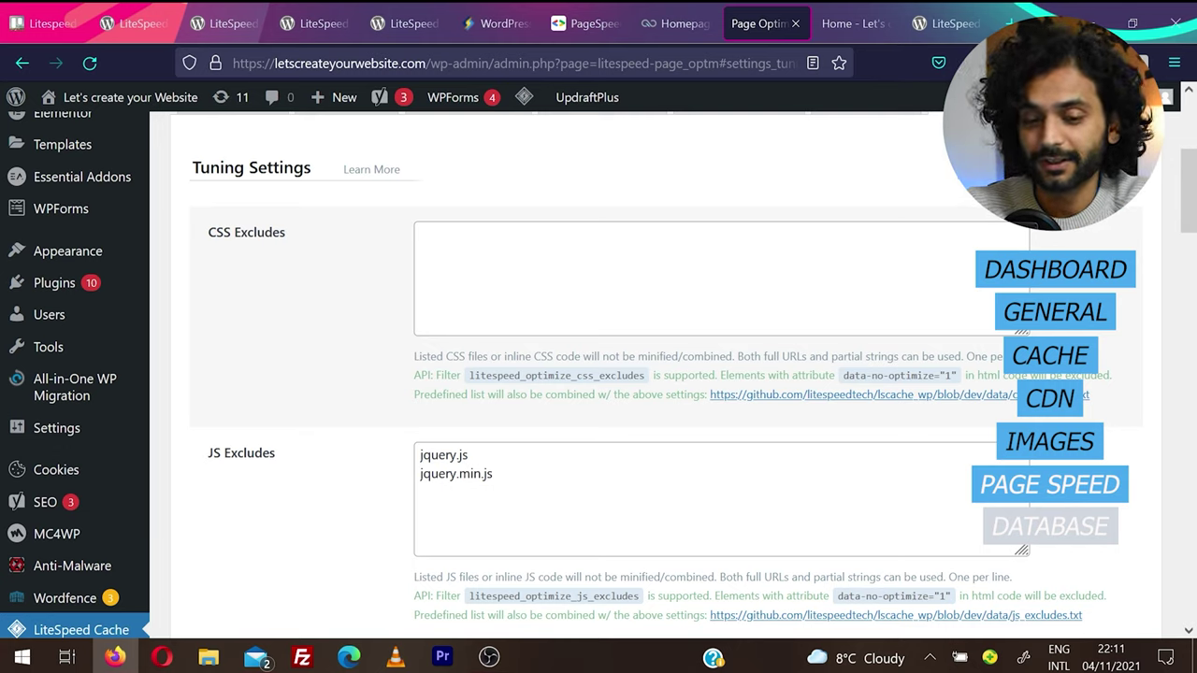
pyautogui.scroll(-15, 654, 374)
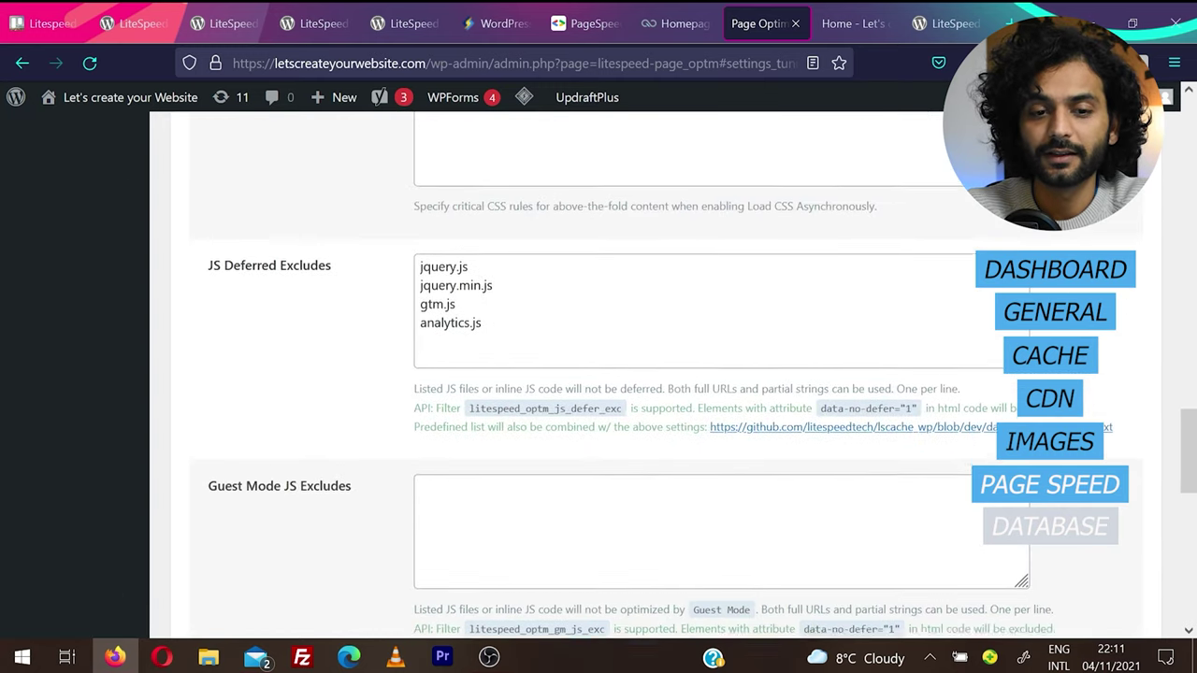
pyautogui.scroll(-3, 227, 531)
pyautogui.click(227, 531)
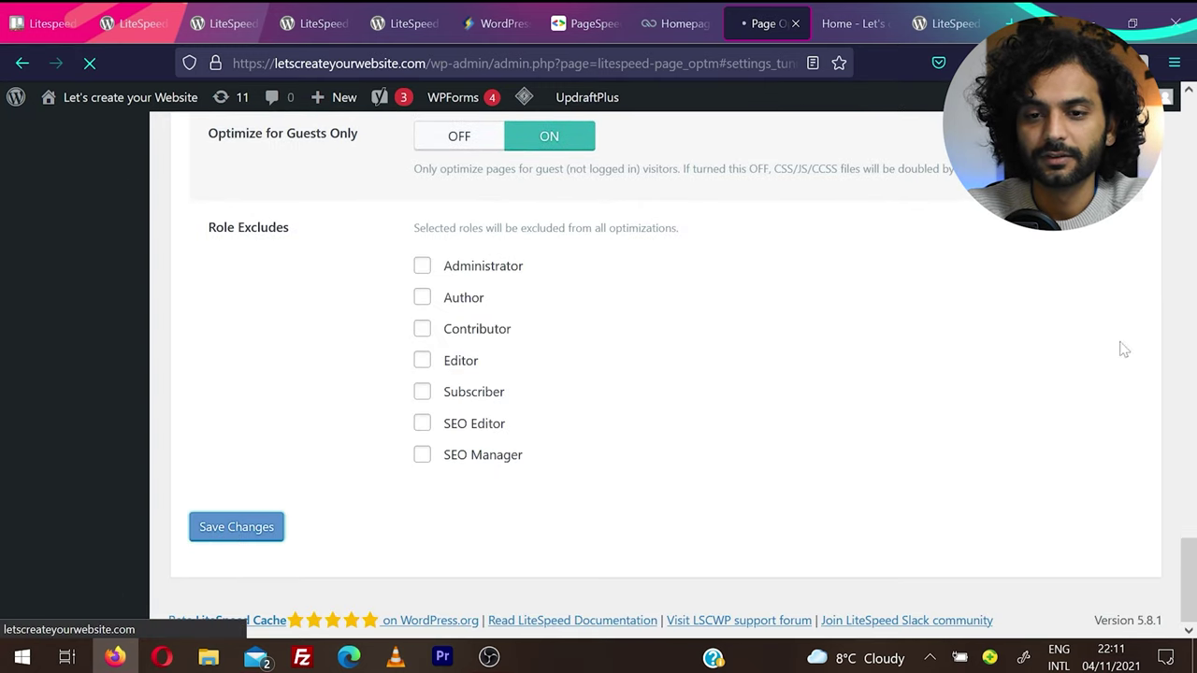
# Go to the plugin's database optimization and examine the Database Optimizer cleanup options, from Clean All to Optimize Tables.
pyautogui.click(37, 524)
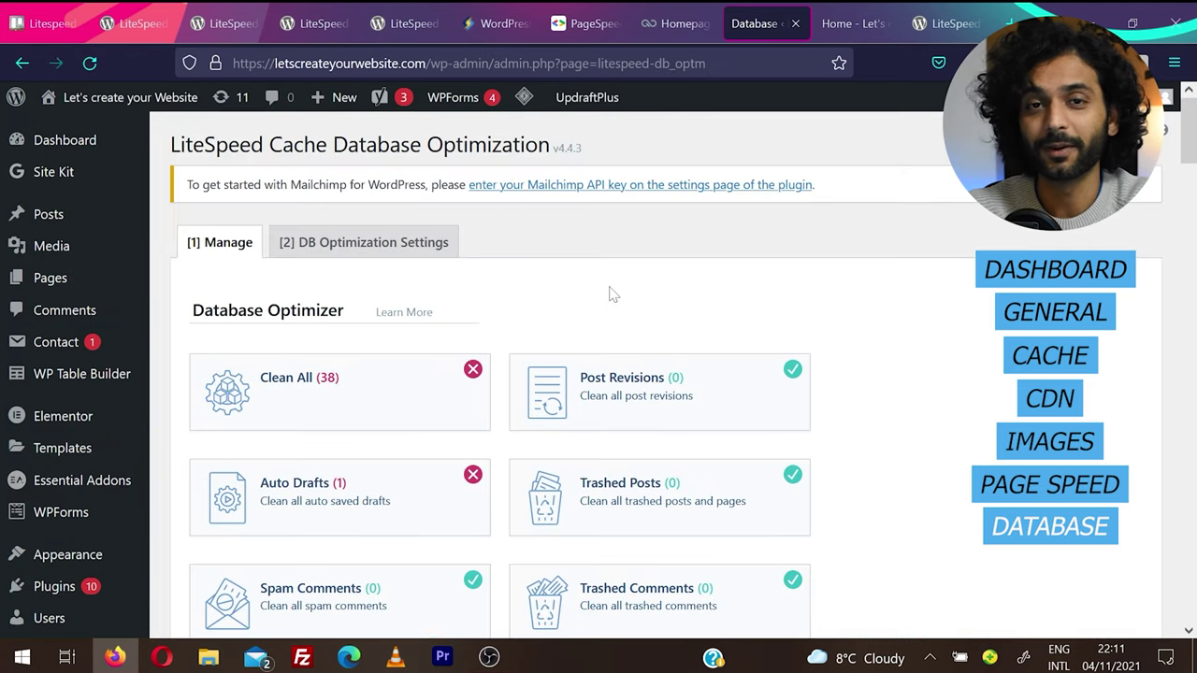
pyautogui.scroll(-1, 613, 295)
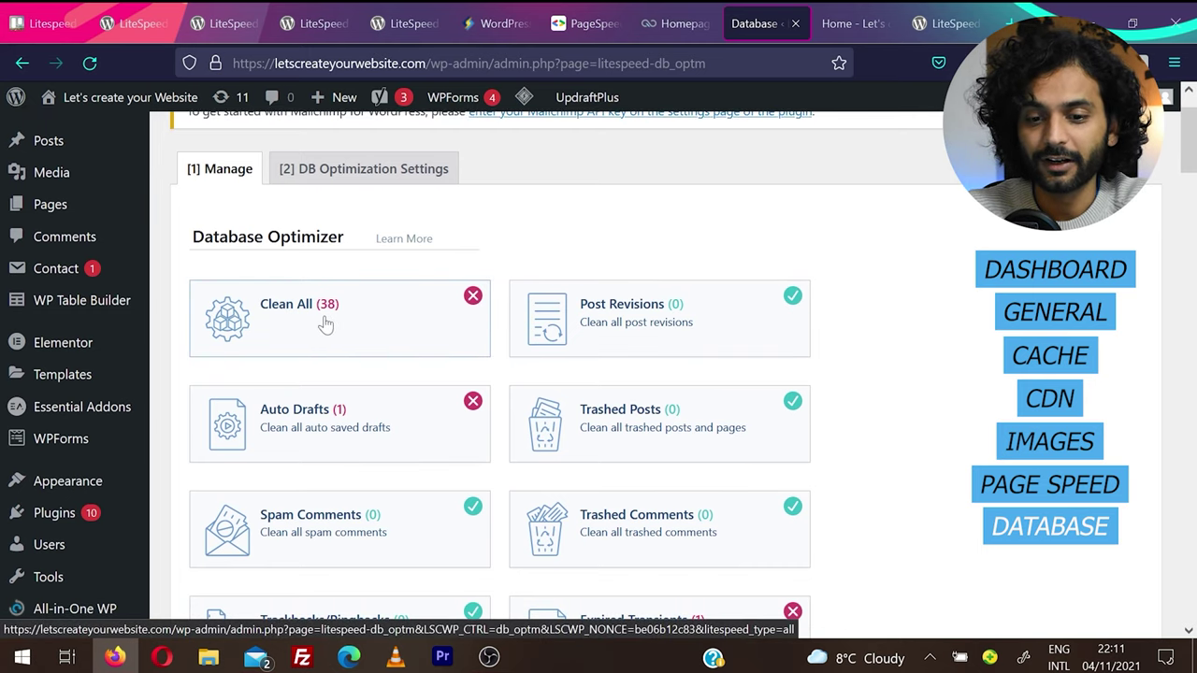
pyautogui.scroll(-4, 325, 323)
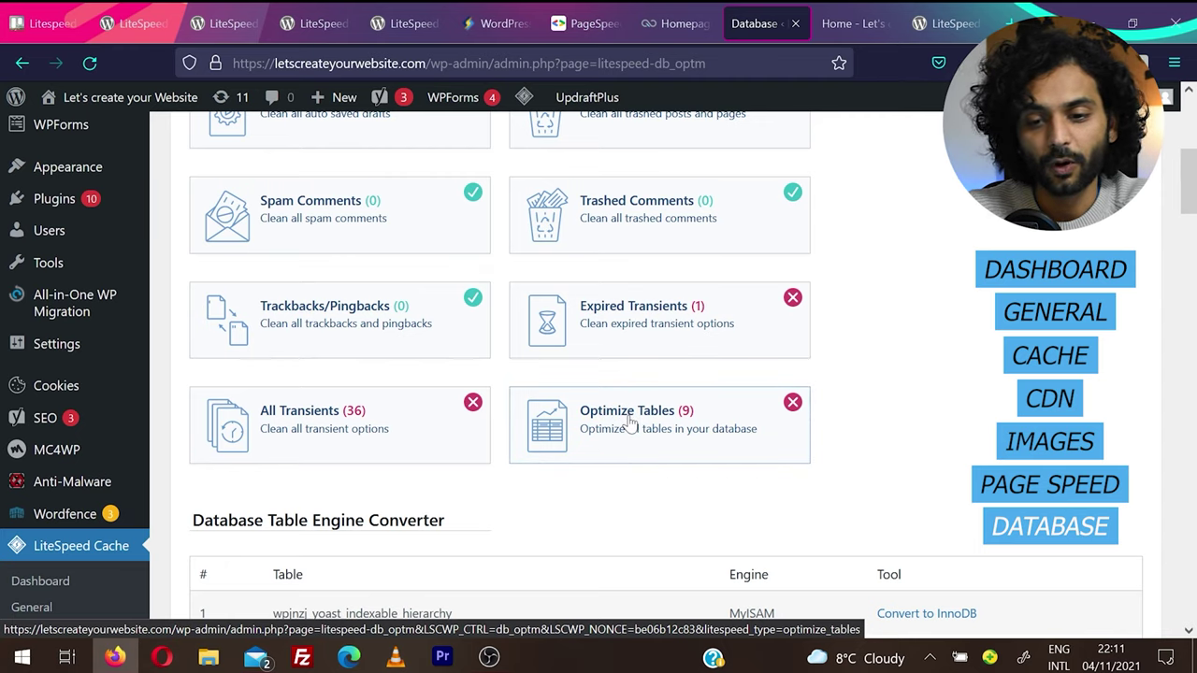
pyautogui.scroll(2, 630, 422)
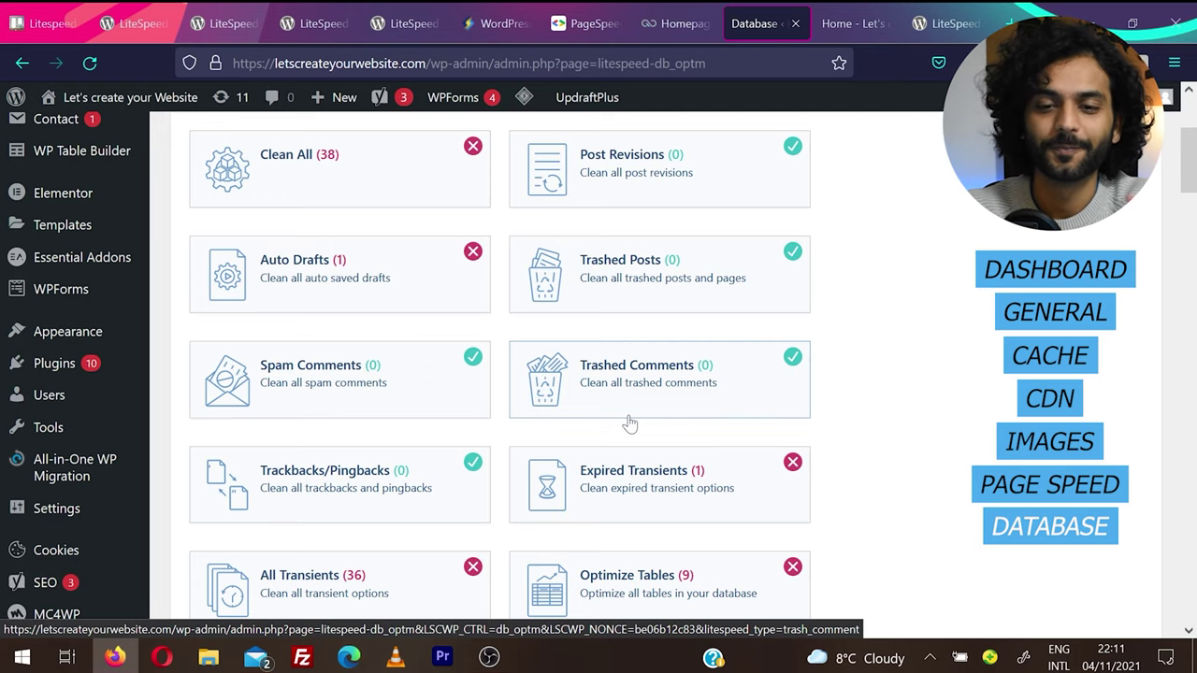
pyautogui.scroll(3, 630, 422)
# Check the revision limits in the database optimization settings and look over the plugin's crawler summary.
pyautogui.click(370, 251)
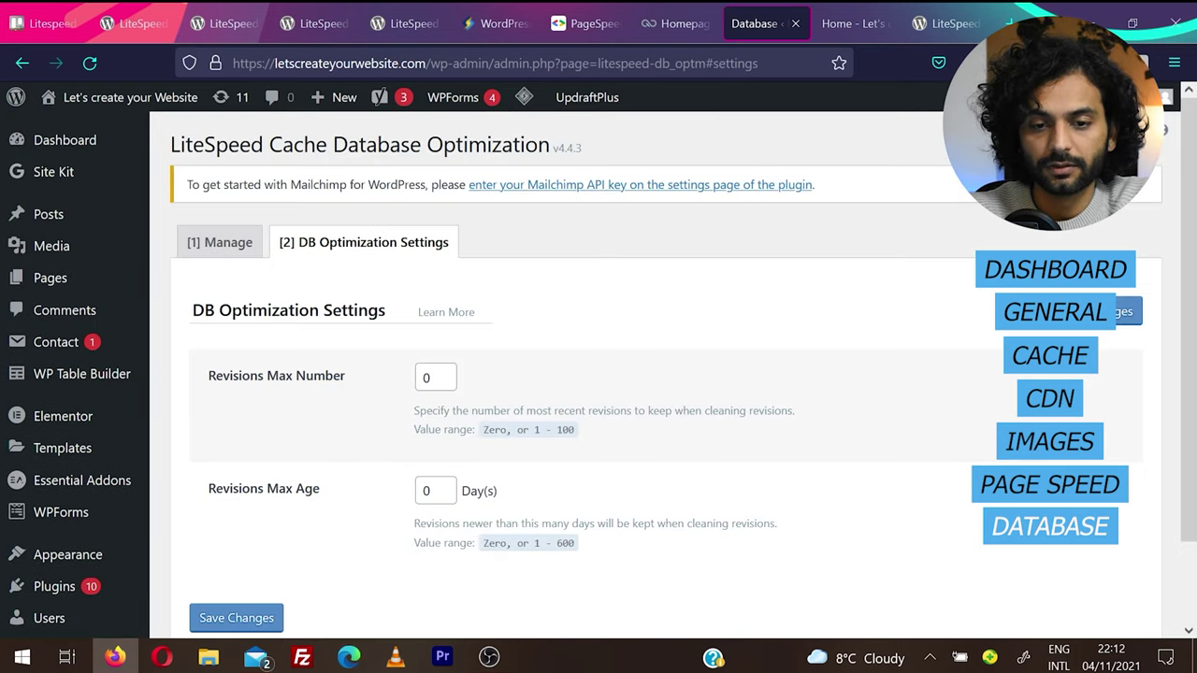
pyautogui.scroll(-1, 654, 374)
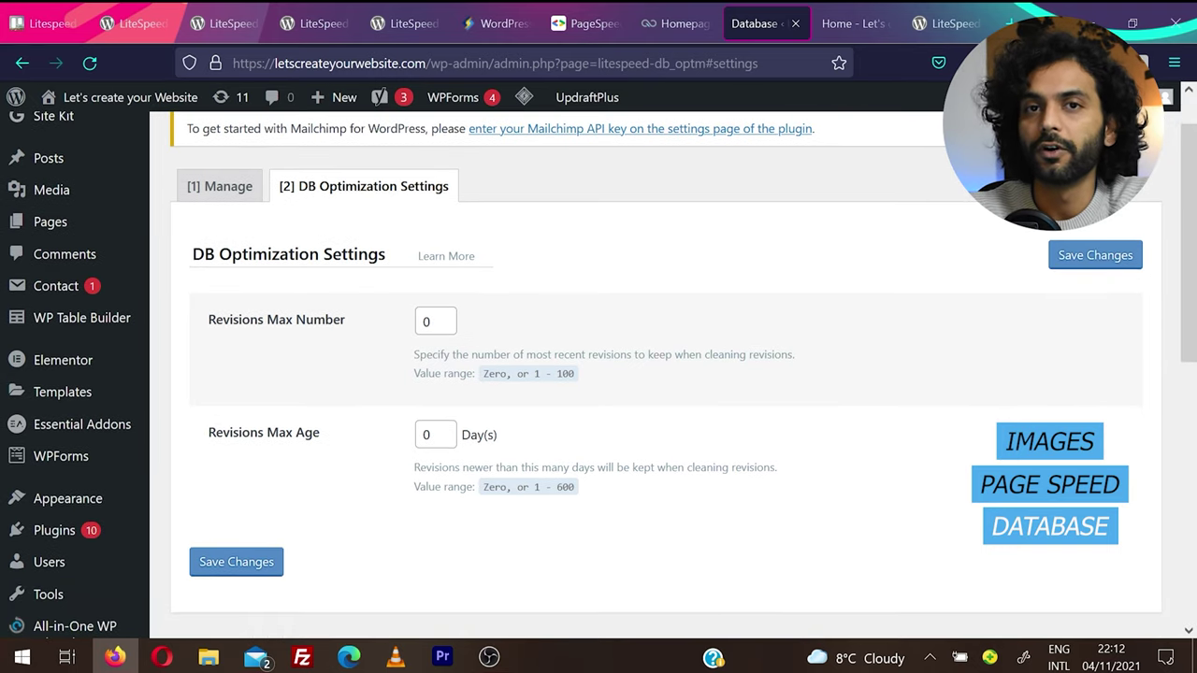
pyautogui.scroll(-1, 112, 406)
pyautogui.click(22, 552)
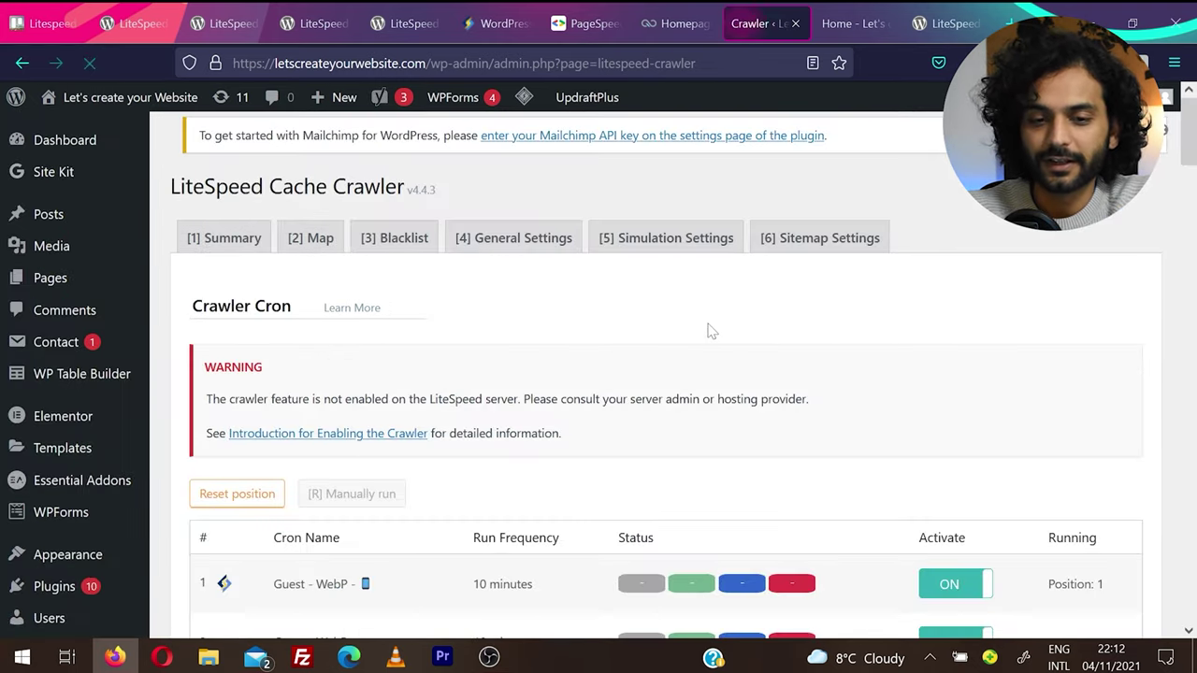
pyautogui.scroll(-10, 710, 331)
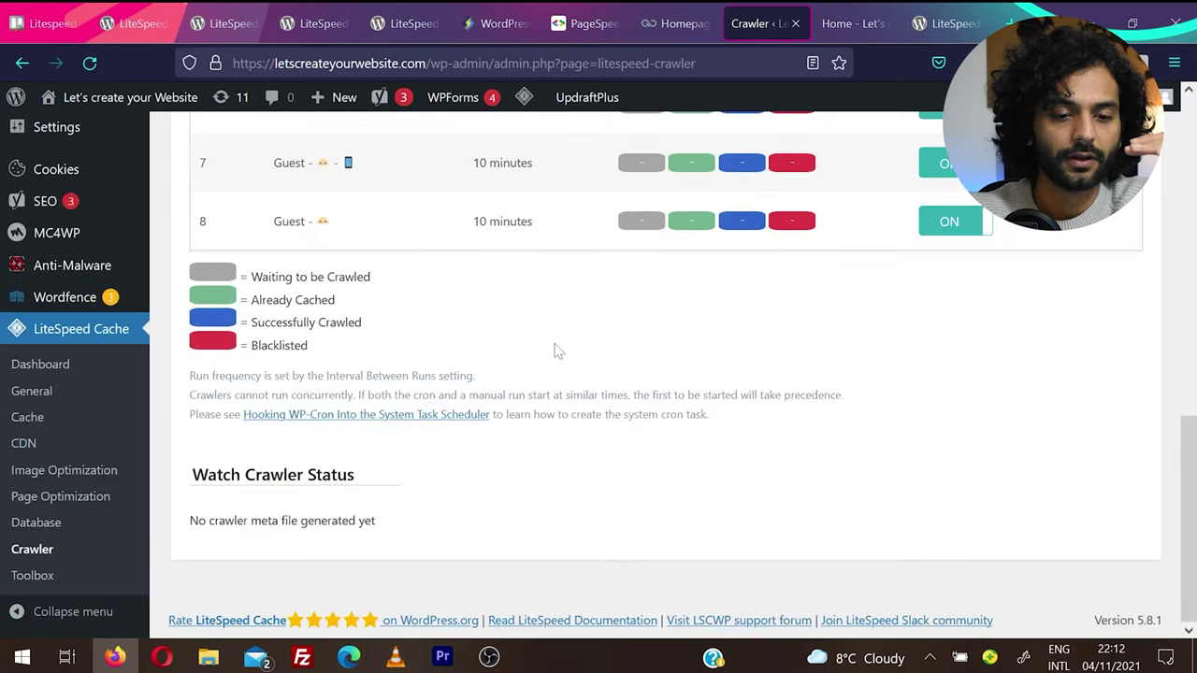
# Go to the plugin's Toolbox and examine the purge options, from Purge Front Page to Empty Entire Cache.
pyautogui.click(52, 591)
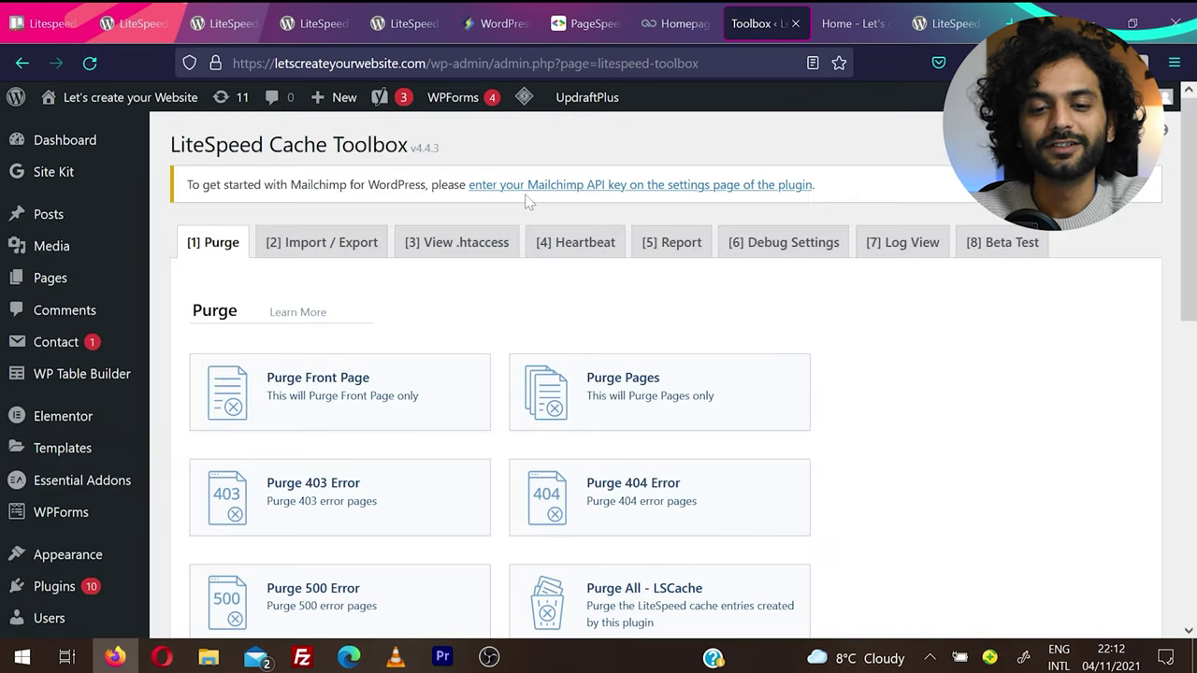
pyautogui.scroll(-1, 527, 193)
pyautogui.scroll(-2, 526, 193)
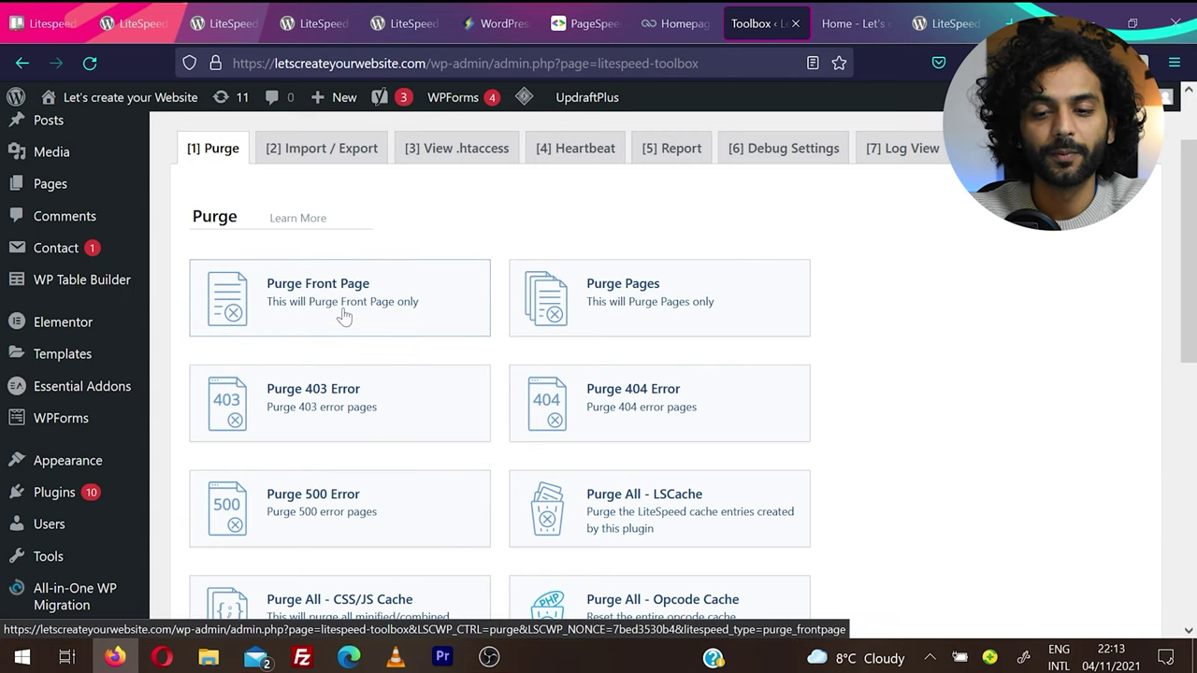
pyautogui.scroll(-5, 344, 316)
pyautogui.scroll(-2, 343, 315)
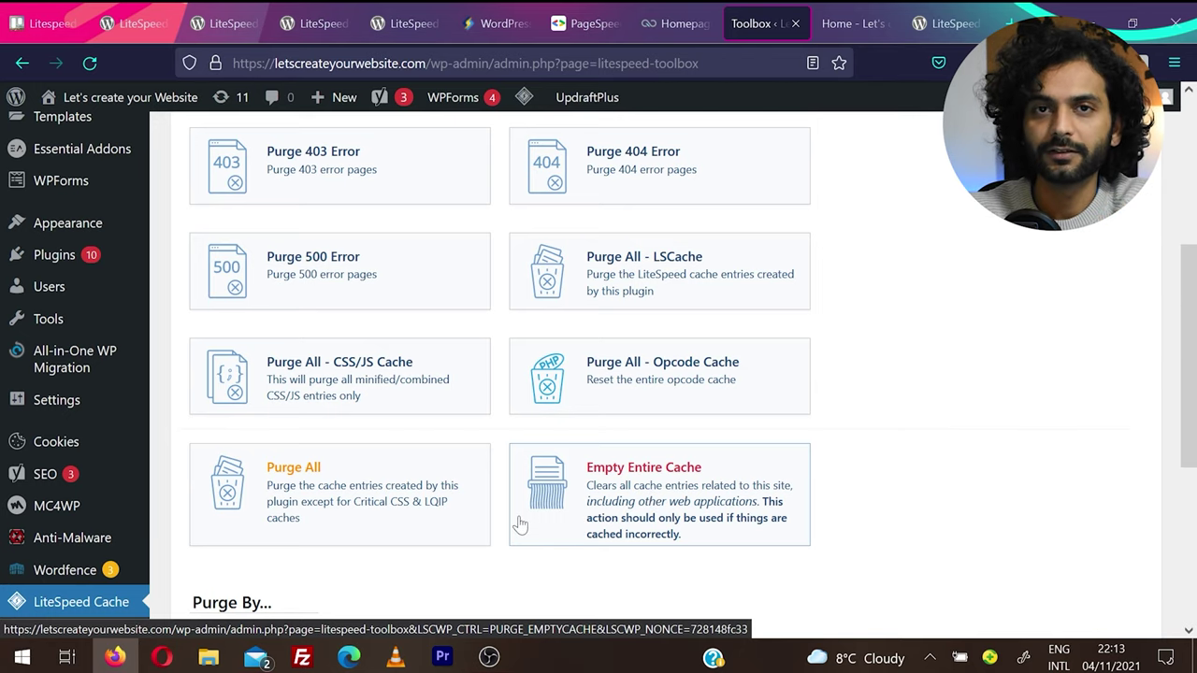
pyautogui.scroll(8, 520, 525)
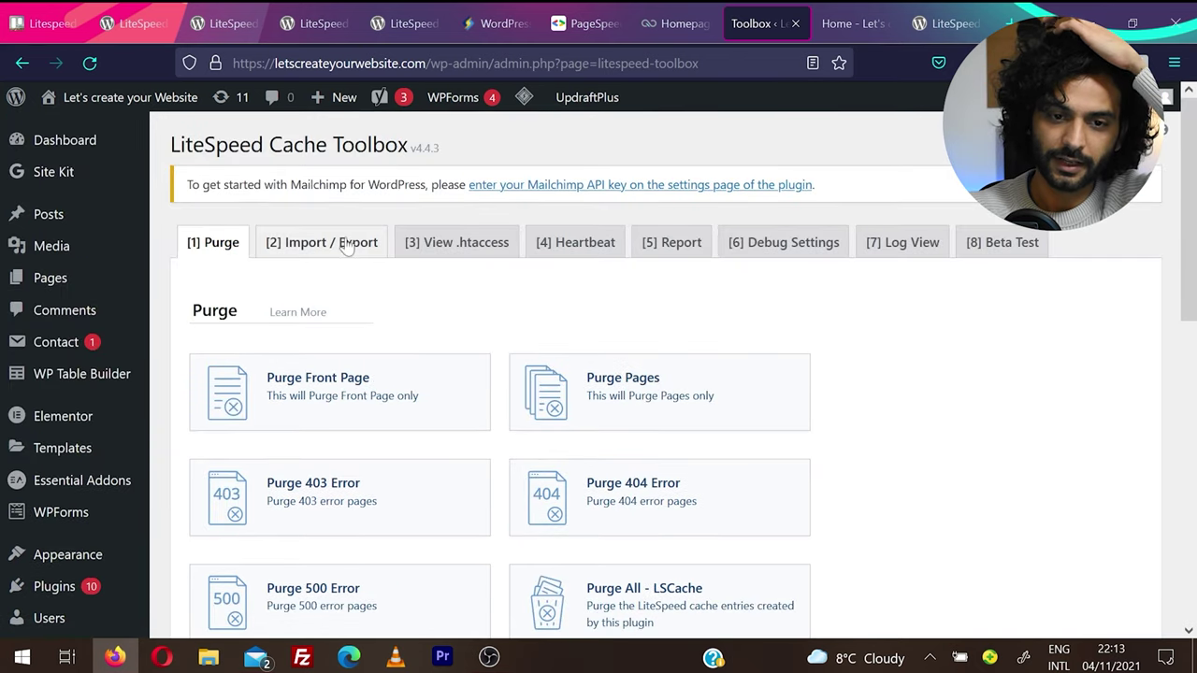
# Look through the Toolbox's Import / Export, View .htaccess, Heartbeat, Report, Debug Settings, Log View and Beta Test sections.
pyautogui.click(348, 243)
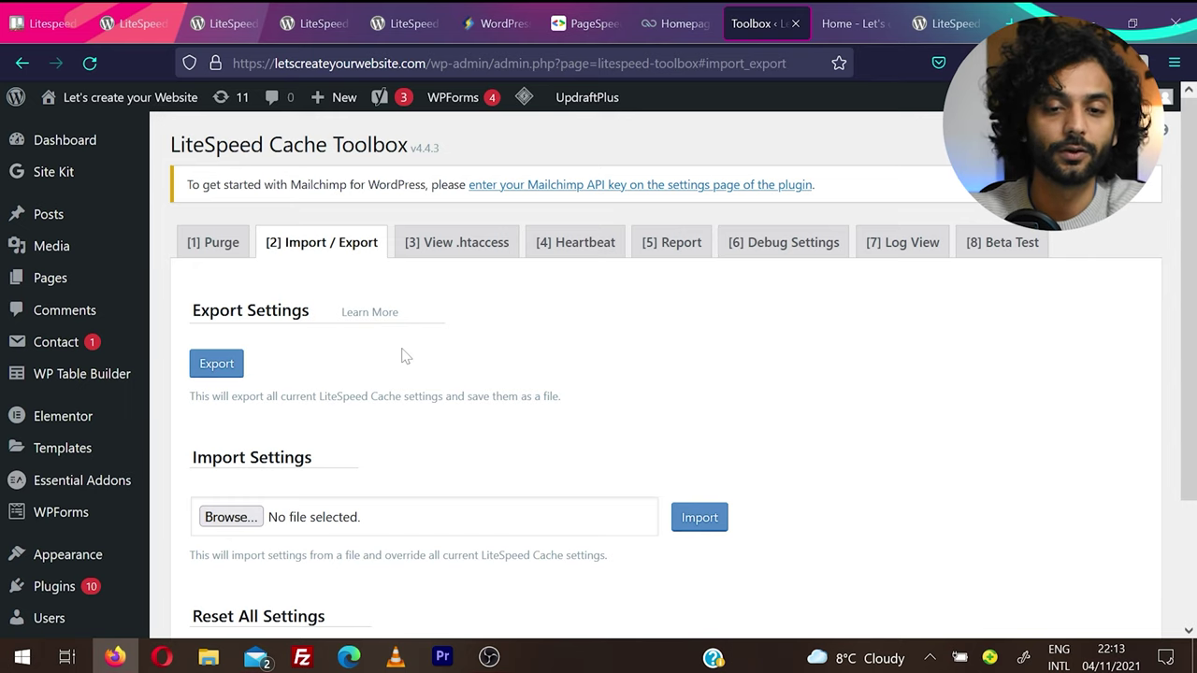
pyautogui.click(465, 243)
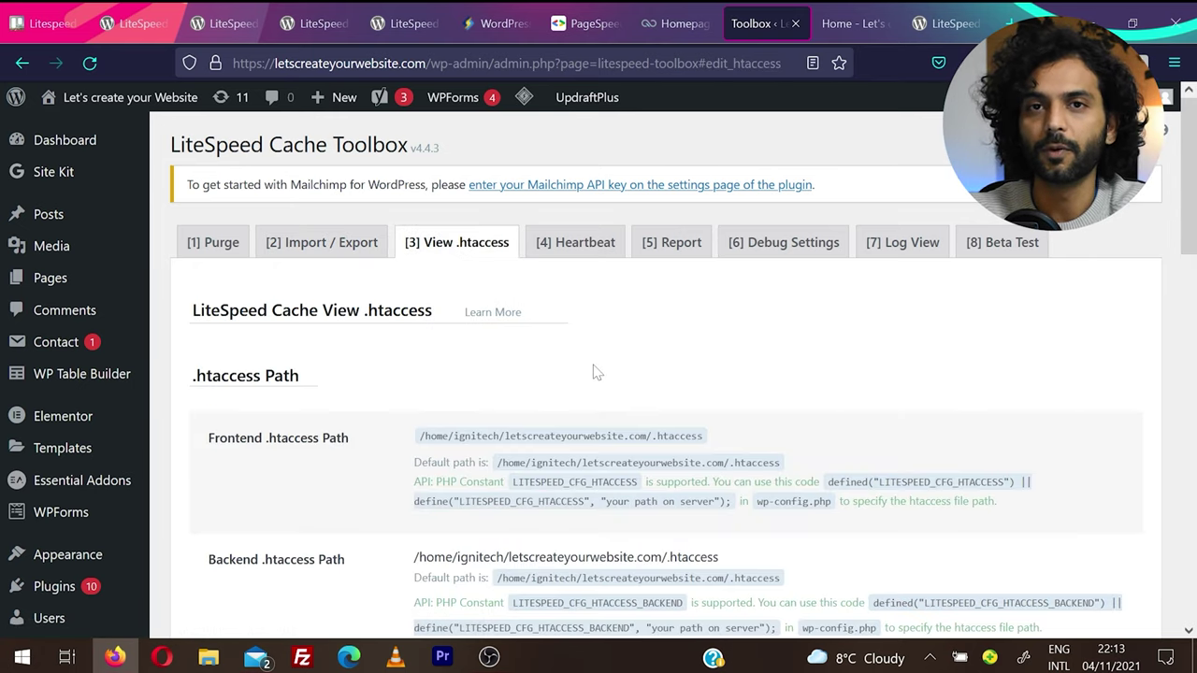
pyautogui.click(569, 242)
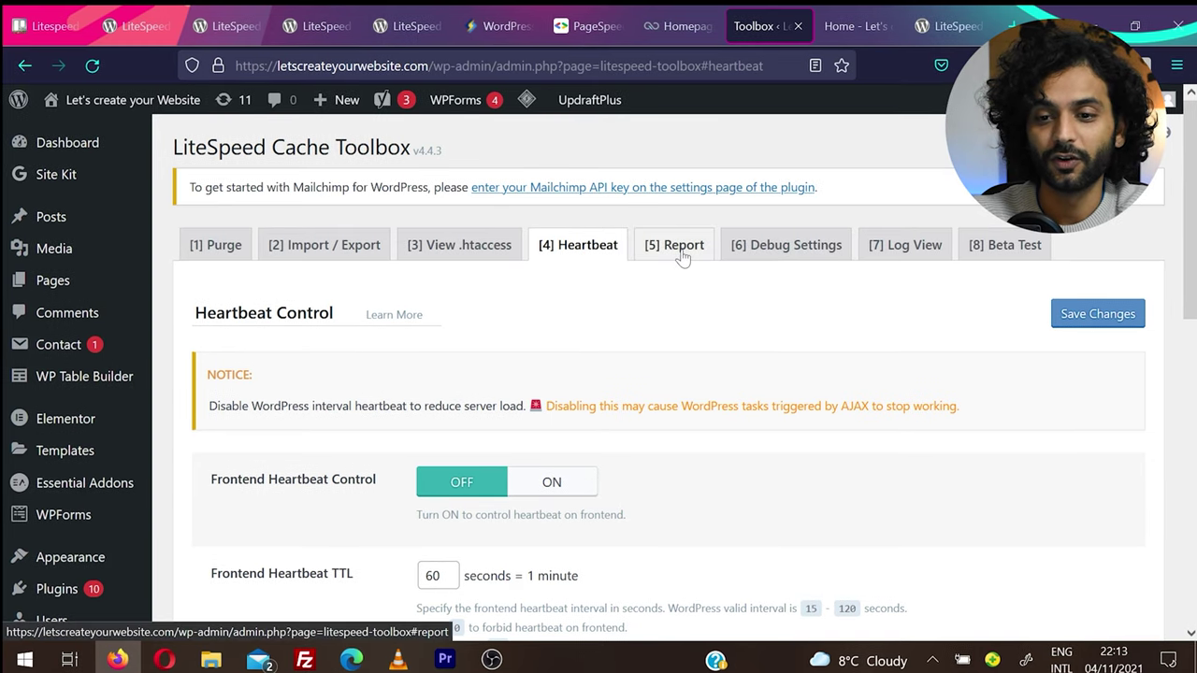
pyautogui.click(671, 244)
pyautogui.click(781, 252)
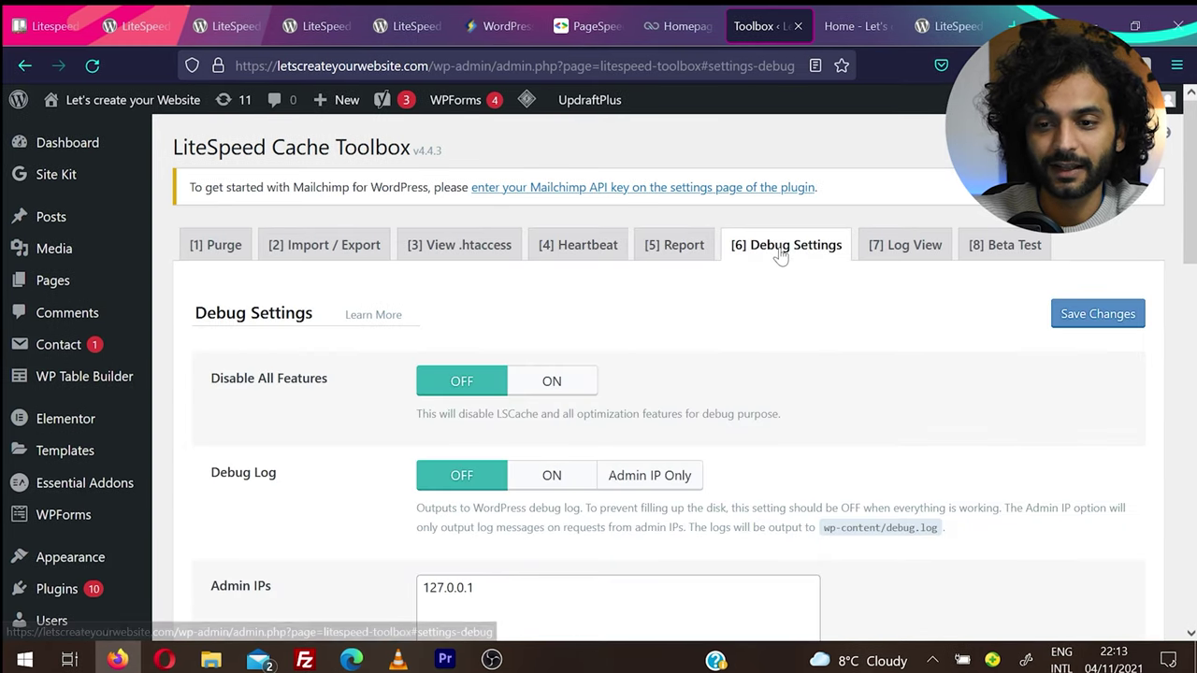
pyautogui.click(905, 246)
pyautogui.click(1003, 245)
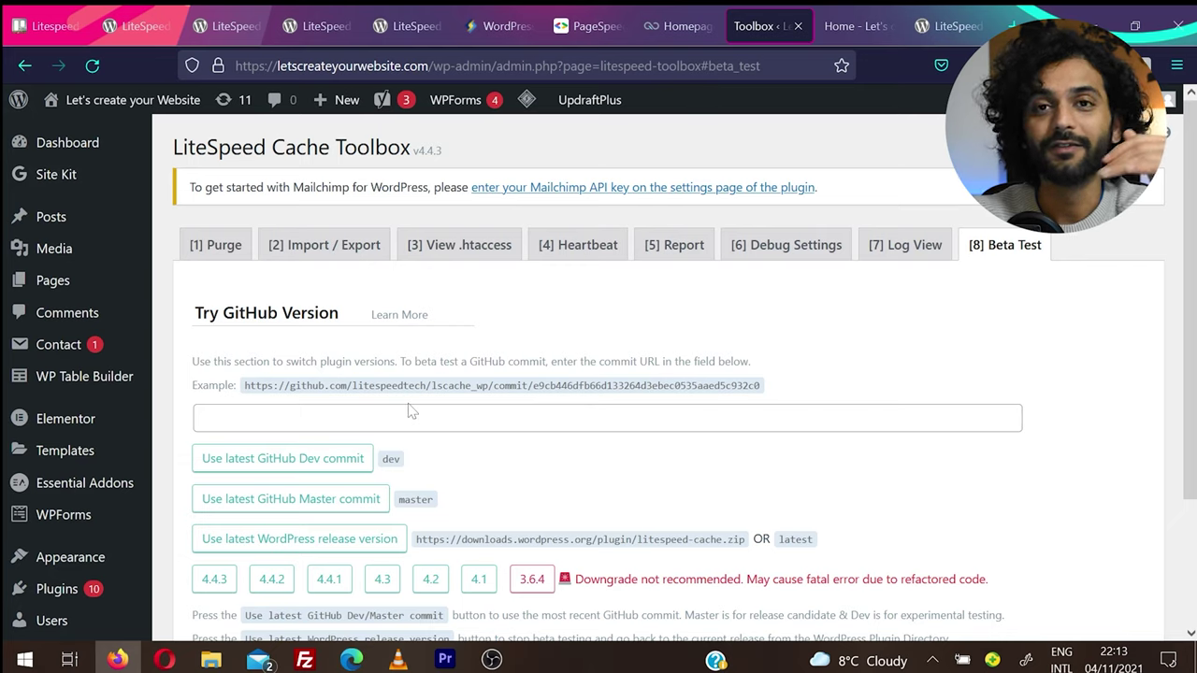